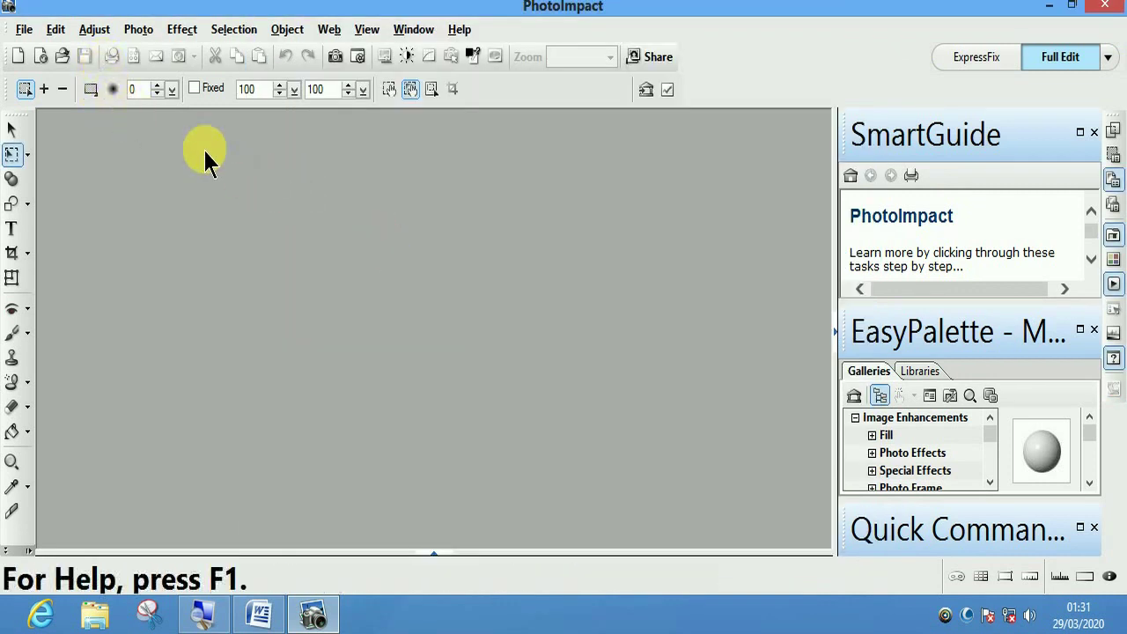
# Step: Open the tambourinaire image and place its window near the middle of the workspace
pyautogui.click(65, 54)
pyautogui.click(764, 382)
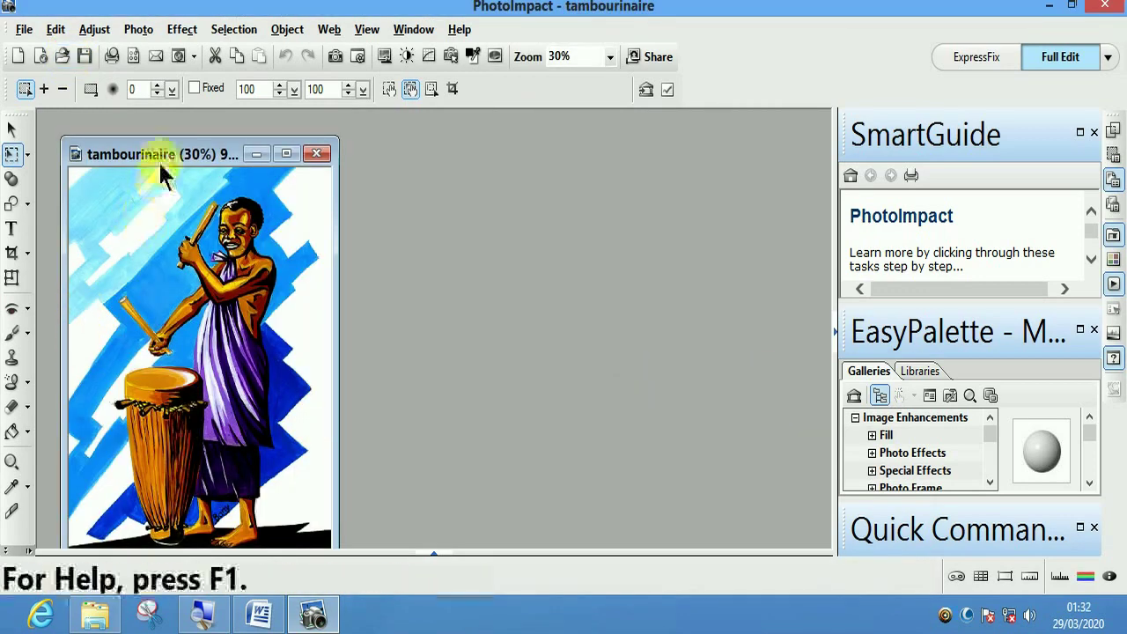
pyautogui.moveTo(149, 155); pyautogui.dragTo(414, 131)
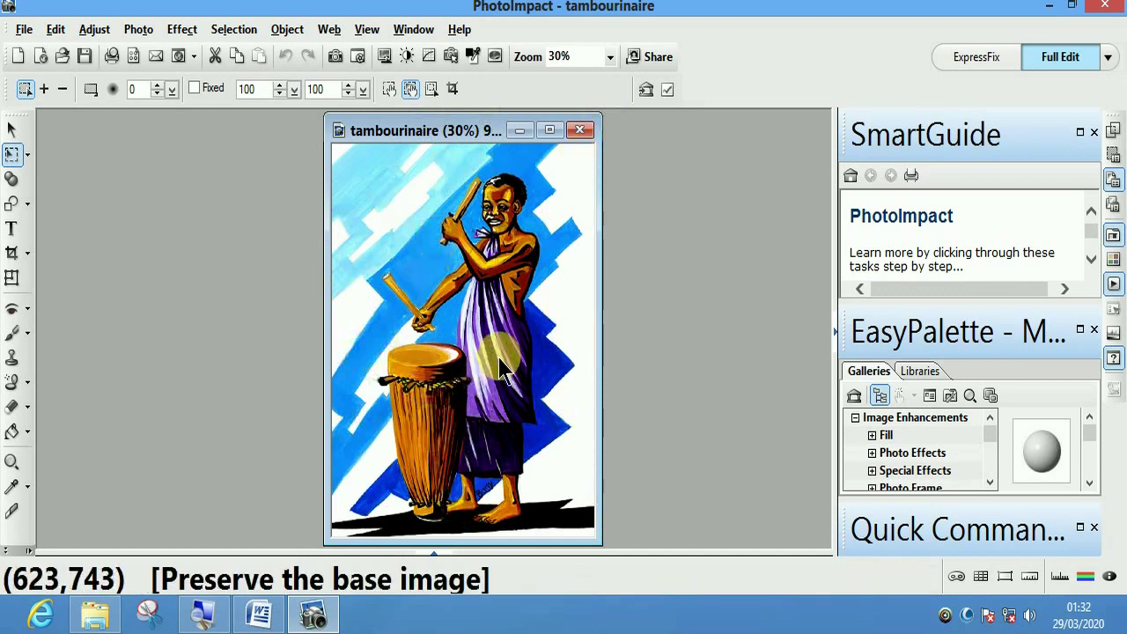
pyautogui.moveTo(457, 132); pyautogui.dragTo(464, 126)
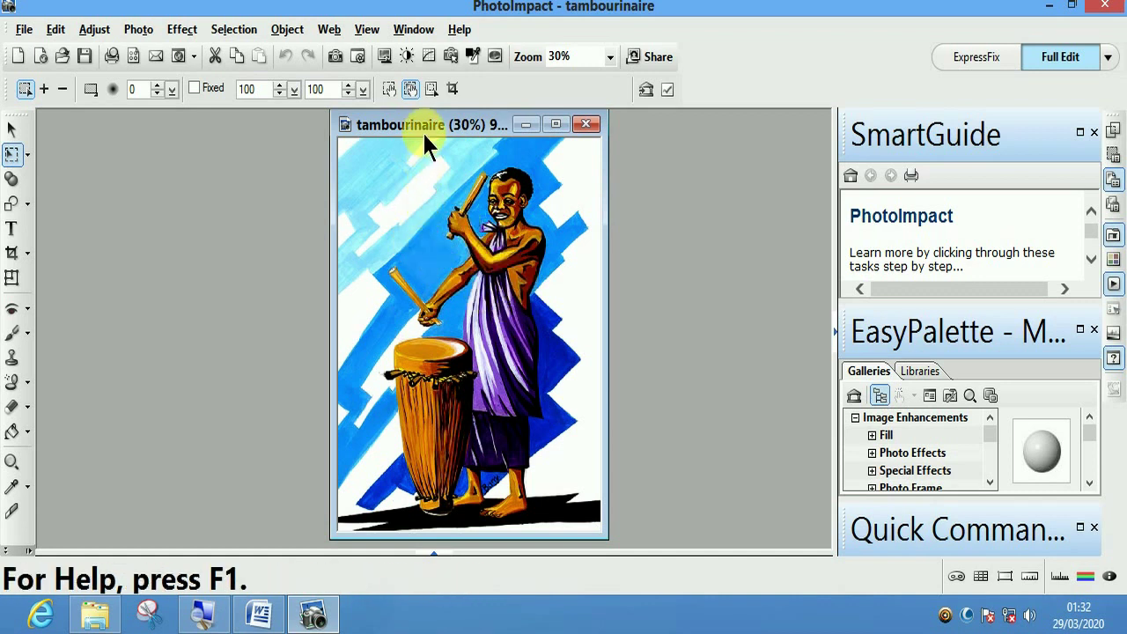
pyautogui.moveTo(420, 129); pyautogui.dragTo(434, 148)
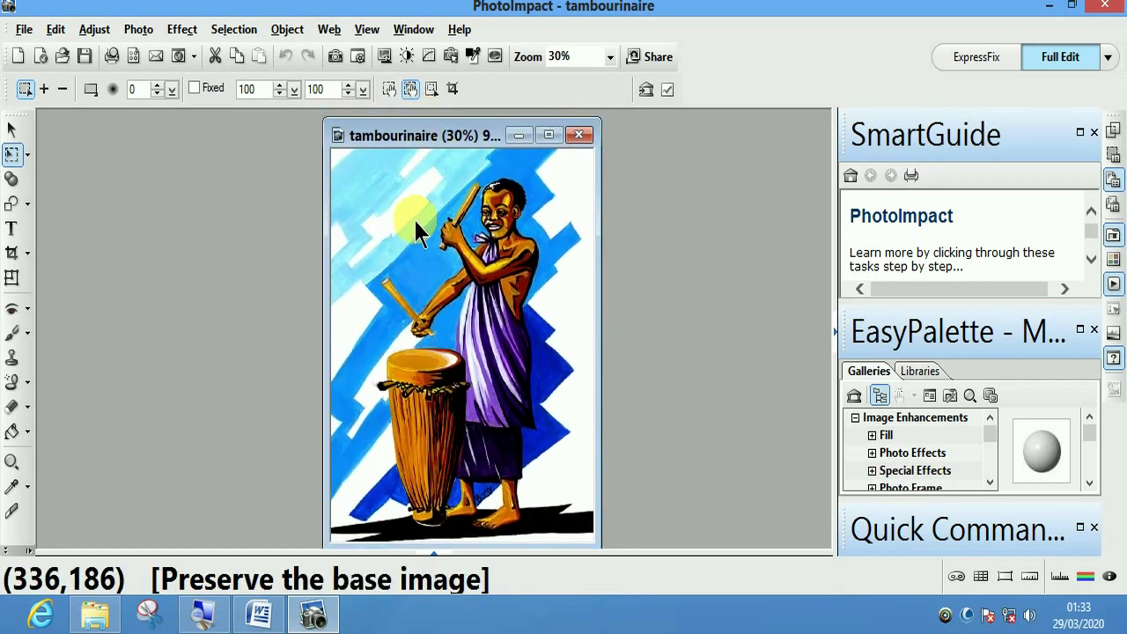
# Step: Activate the Bezier Curve Tool for making a selection and set the image zoom to 100%
pyautogui.click(27, 156)
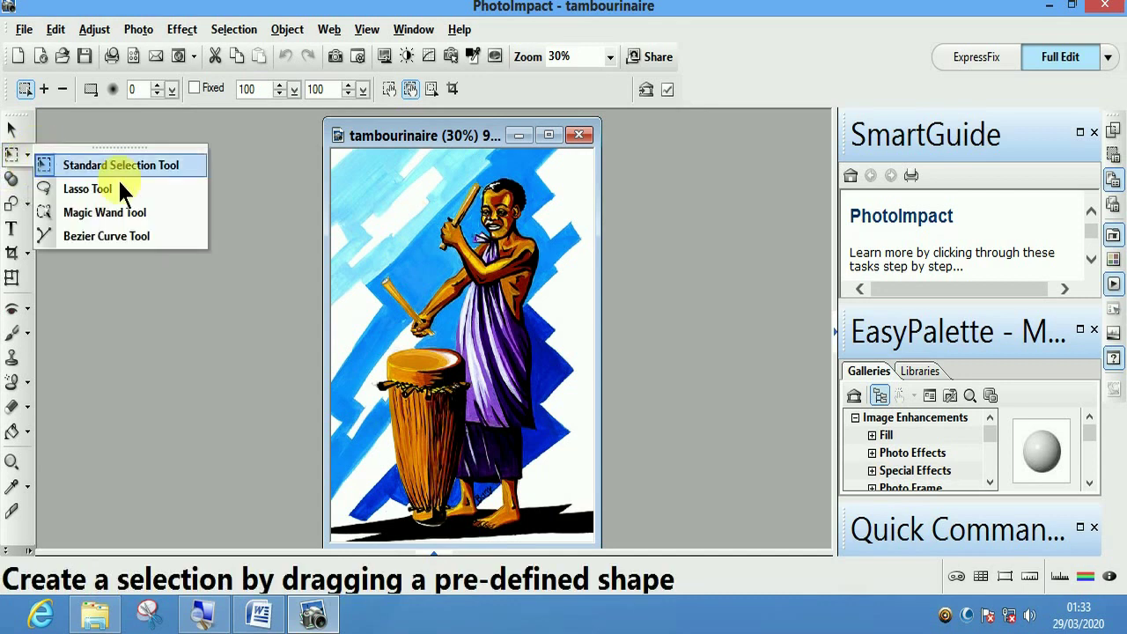
pyautogui.click(130, 244)
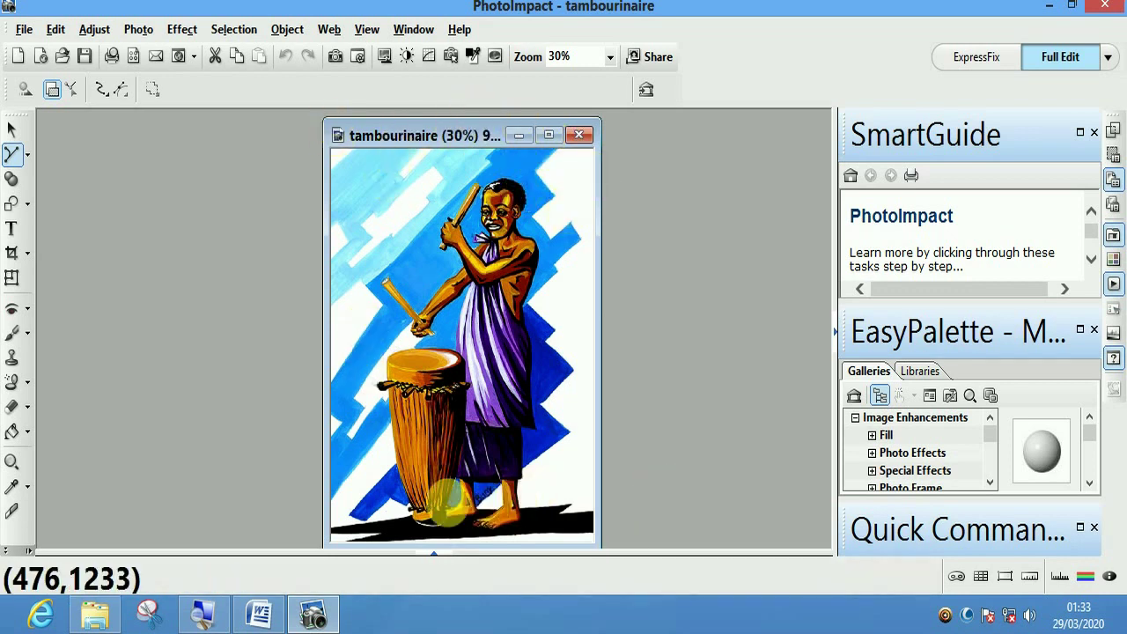
pyautogui.click(609, 57)
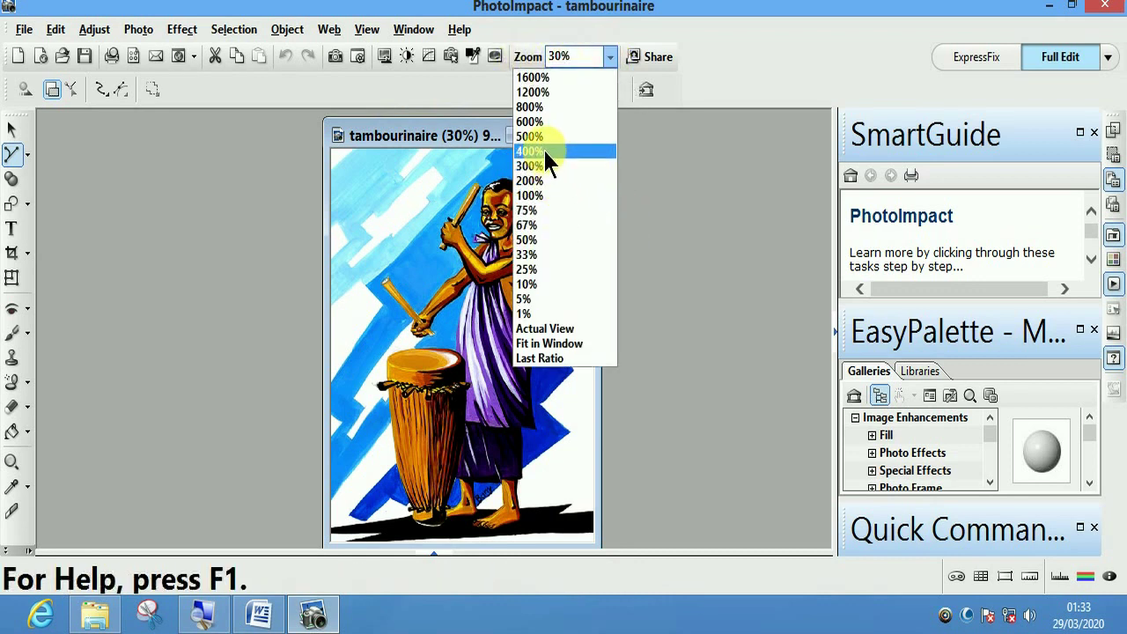
pyautogui.click(537, 238)
pyautogui.scroll(5, 581, 308)
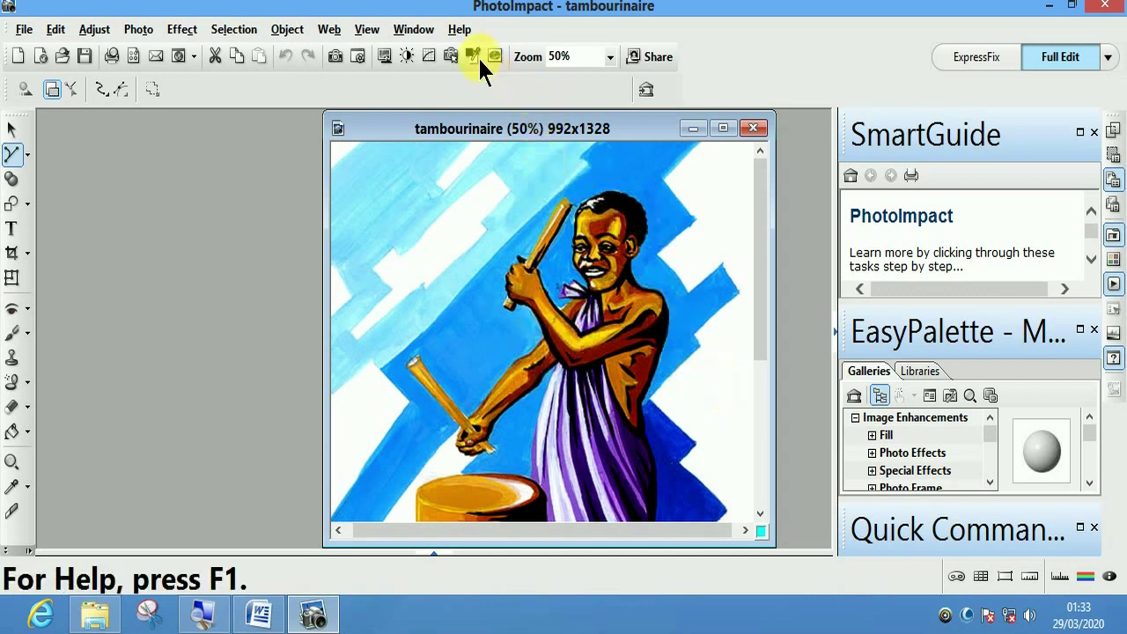
pyautogui.click(609, 57)
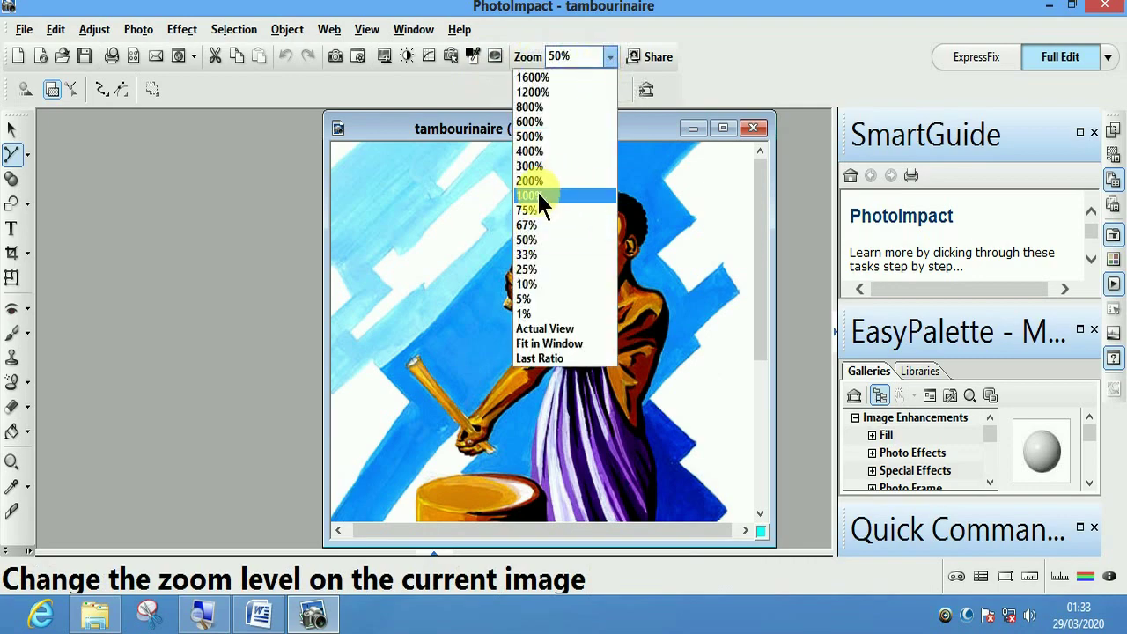
pyautogui.click(533, 195)
pyautogui.scroll(3, 545, 317)
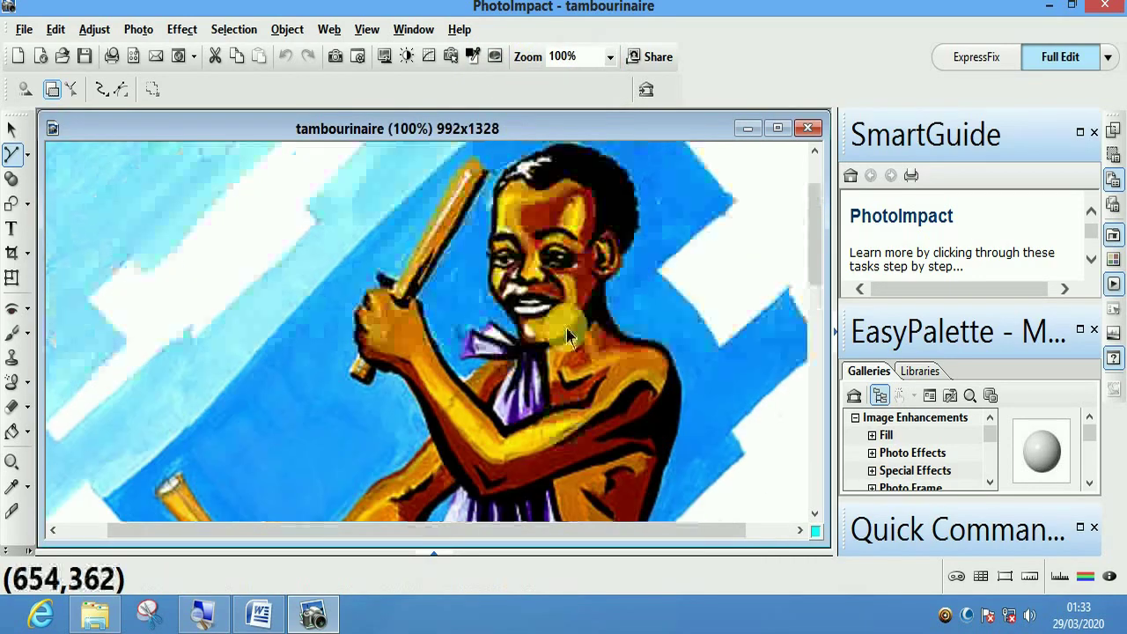
pyautogui.scroll(-6, 554, 330)
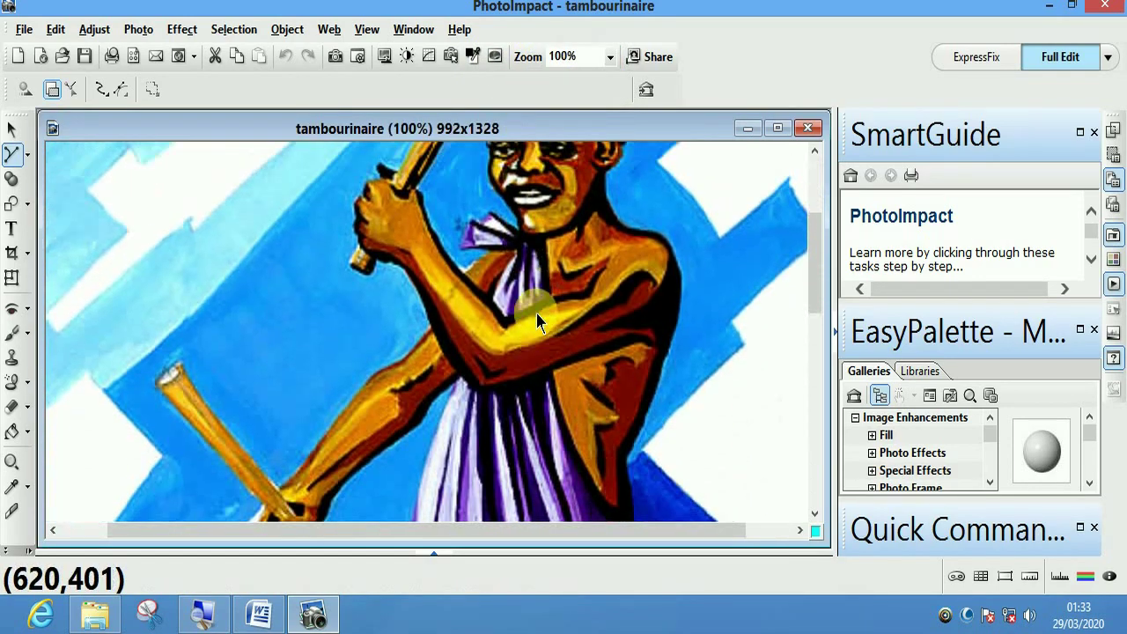
pyautogui.scroll(4, 537, 317)
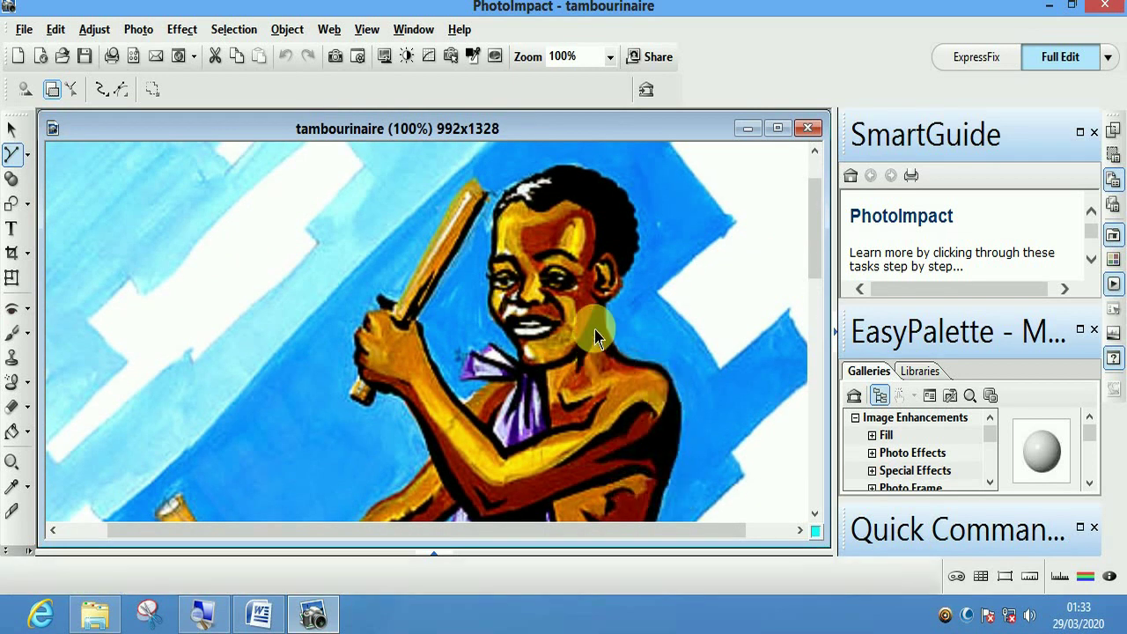
pyautogui.scroll(-1, 463, 436)
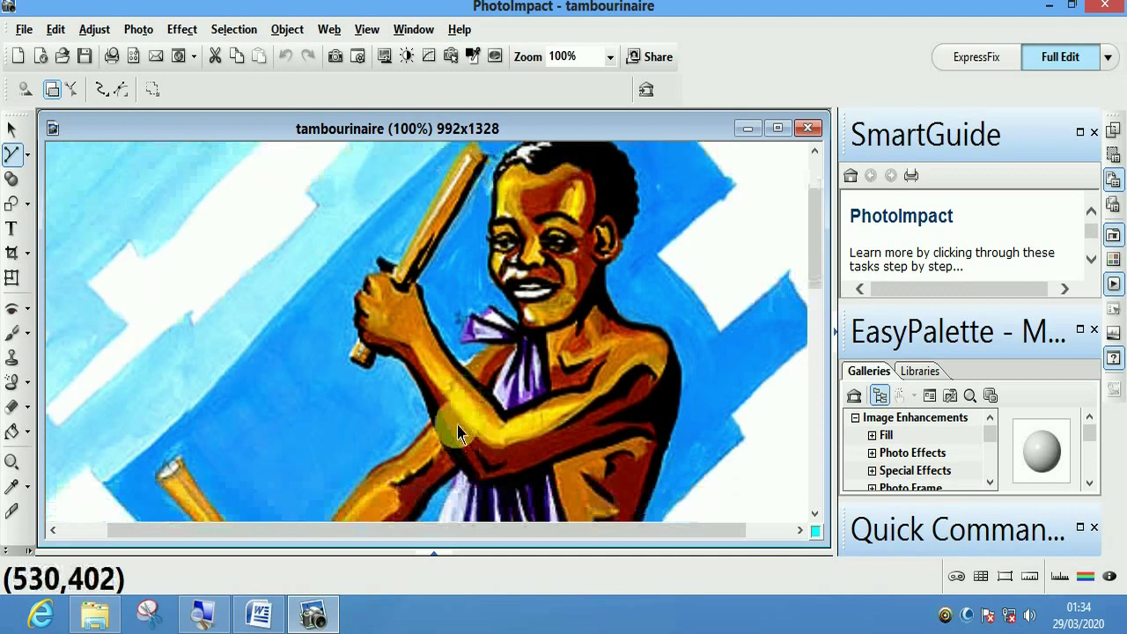
# Step: Trace a Bezier path along the drummer's outline from the outer shoulder around the head, neck bow, raised drumstick and hand
pyautogui.click(679, 361)
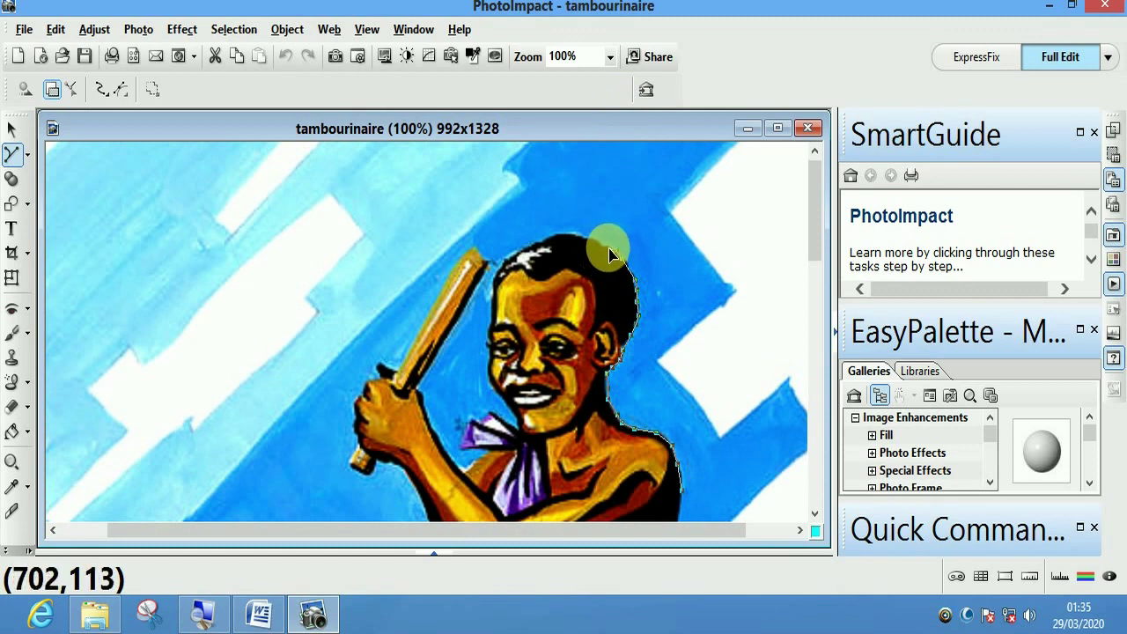
pyautogui.click(545, 245)
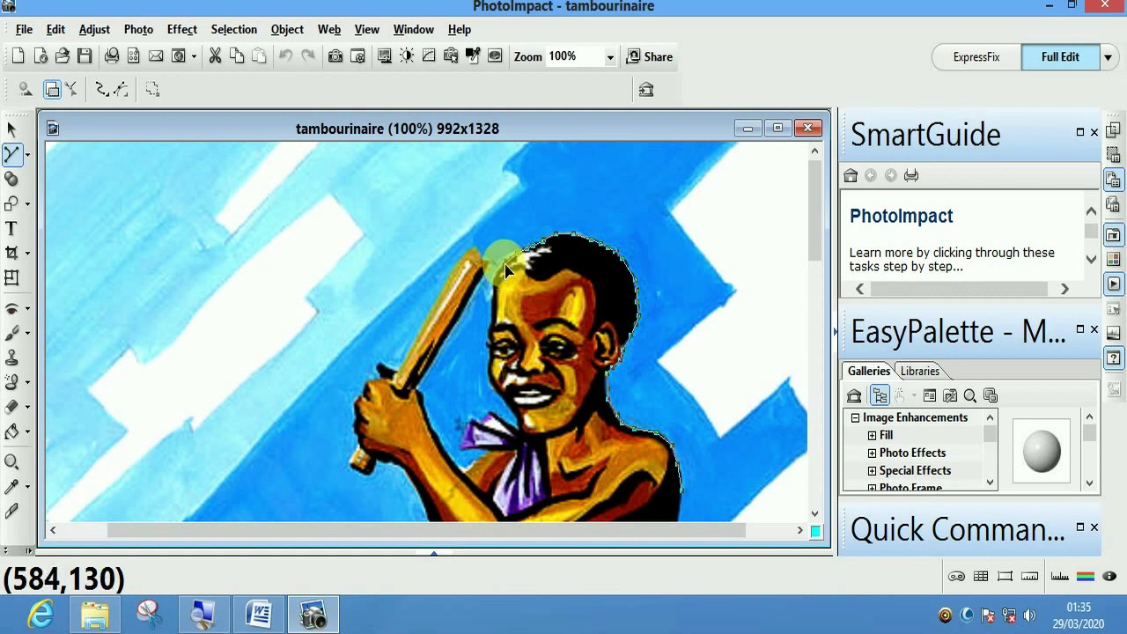
pyautogui.click(494, 338)
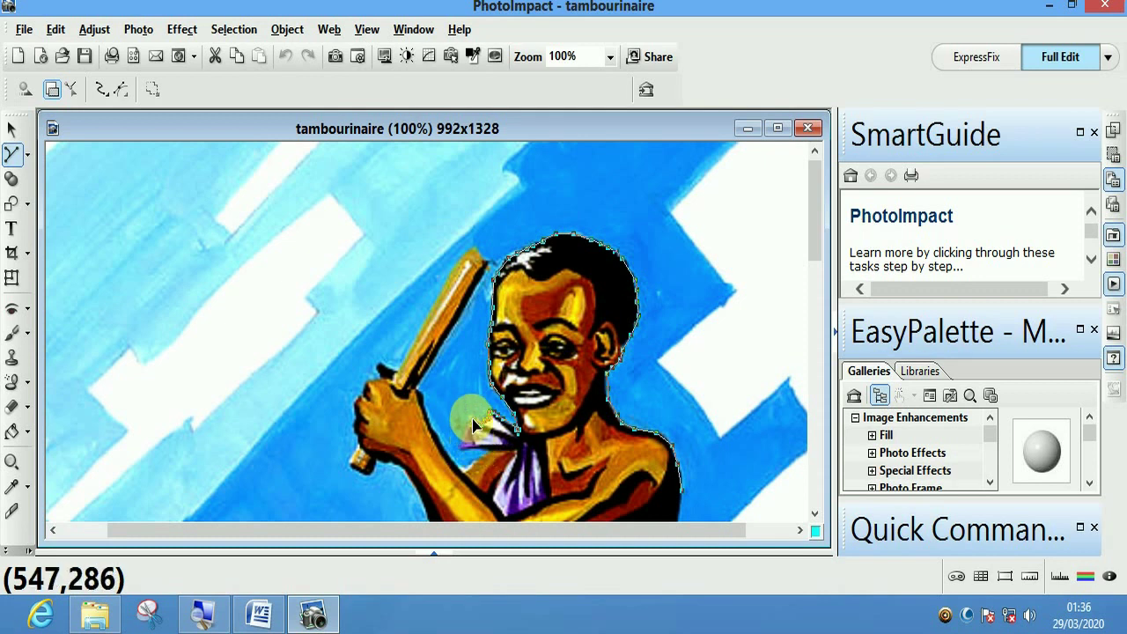
pyautogui.click(465, 477)
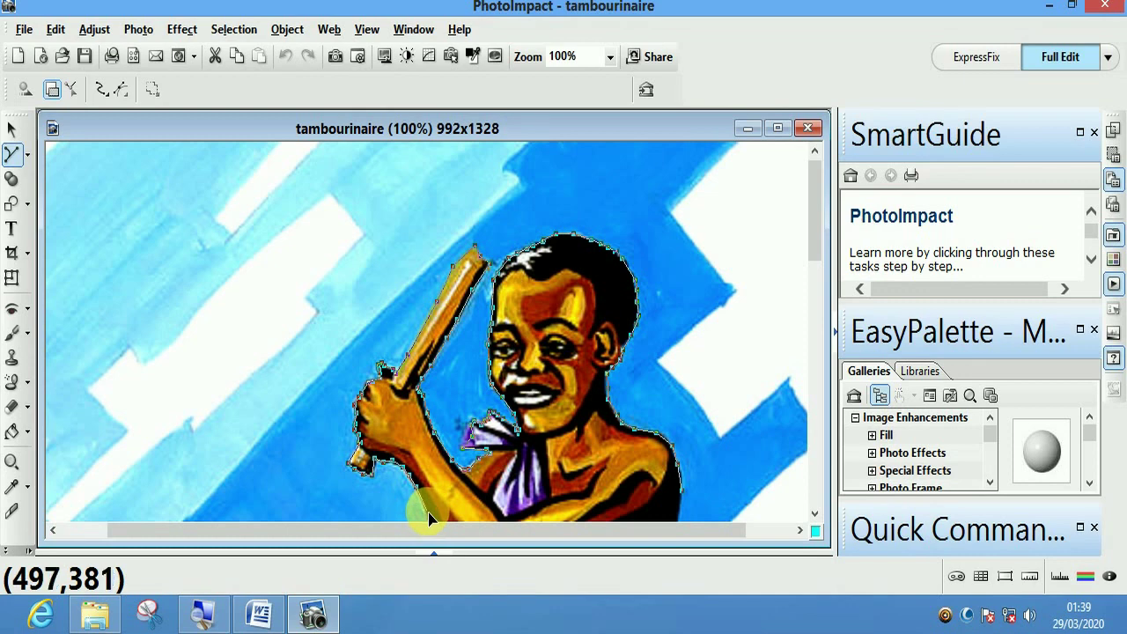
# Step: Continue the path around the lowered arm and its drumstick, then down the edge of the purple cloth to the drum's rim
pyautogui.moveTo(428, 521)
pyautogui.mouseDown()
pyautogui.moveTo(470, 515)
pyautogui.moveTo(452, 611)
pyautogui.moveTo(438, 439)
pyautogui.moveTo(438, 449)
pyautogui.moveTo(454, 444)
pyautogui.moveTo(445, 455)
pyautogui.moveTo(444, 434)
pyautogui.moveTo(353, 502)
pyautogui.moveTo(340, 528)
pyautogui.moveTo(359, 592)
pyautogui.moveTo(365, 516)
pyautogui.moveTo(397, 415)
pyautogui.moveTo(376, 607)
pyautogui.moveTo(360, 511)
pyautogui.moveTo(377, 419)
pyautogui.moveTo(347, 623)
pyautogui.moveTo(334, 445)
pyautogui.moveTo(307, 478)
pyautogui.moveTo(297, 396)
pyautogui.moveTo(378, 242)
pyautogui.moveTo(536, 144)
pyautogui.moveTo(573, 96)
pyautogui.moveTo(460, 206)
pyautogui.moveTo(244, 328)
pyautogui.moveTo(355, 305)
pyautogui.moveTo(360, 279)
pyautogui.moveTo(356, 306)
pyautogui.moveTo(327, 333)
pyautogui.mouseUp()
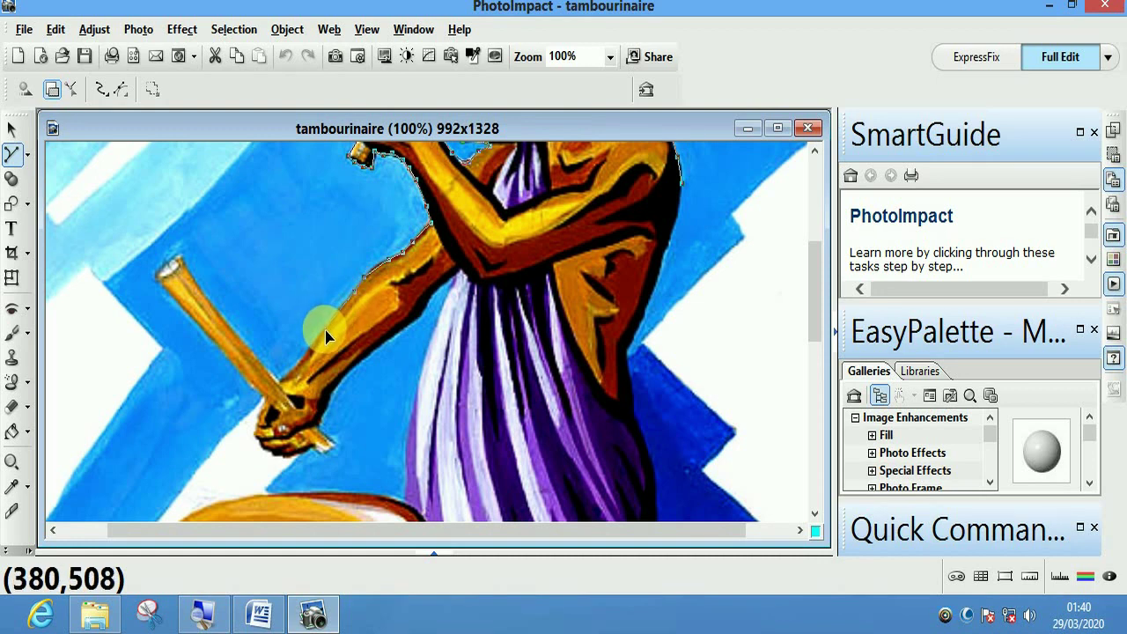
pyautogui.moveTo(326, 335)
pyautogui.mouseDown()
pyautogui.moveTo(287, 386)
pyautogui.moveTo(273, 359)
pyautogui.moveTo(260, 365)
pyautogui.moveTo(241, 350)
pyautogui.moveTo(197, 278)
pyautogui.moveTo(162, 281)
pyautogui.moveTo(176, 262)
pyautogui.moveTo(158, 280)
pyautogui.moveTo(159, 296)
pyautogui.moveTo(173, 287)
pyautogui.moveTo(162, 283)
pyautogui.moveTo(162, 295)
pyautogui.moveTo(206, 326)
pyautogui.moveTo(228, 367)
pyautogui.moveTo(266, 385)
pyautogui.moveTo(252, 392)
pyautogui.moveTo(274, 407)
pyautogui.moveTo(266, 401)
pyautogui.moveTo(260, 417)
pyautogui.moveTo(291, 407)
pyautogui.moveTo(242, 428)
pyautogui.moveTo(328, 416)
pyautogui.moveTo(306, 484)
pyautogui.moveTo(241, 466)
pyautogui.moveTo(299, 404)
pyautogui.moveTo(278, 431)
pyautogui.moveTo(194, 468)
pyautogui.moveTo(231, 492)
pyautogui.moveTo(233, 513)
pyautogui.moveTo(275, 425)
pyautogui.moveTo(280, 398)
pyautogui.moveTo(264, 411)
pyautogui.moveTo(274, 394)
pyautogui.moveTo(253, 426)
pyautogui.moveTo(255, 441)
pyautogui.moveTo(269, 422)
pyautogui.moveTo(255, 429)
pyautogui.moveTo(264, 455)
pyautogui.moveTo(282, 470)
pyautogui.moveTo(320, 433)
pyautogui.mouseUp()
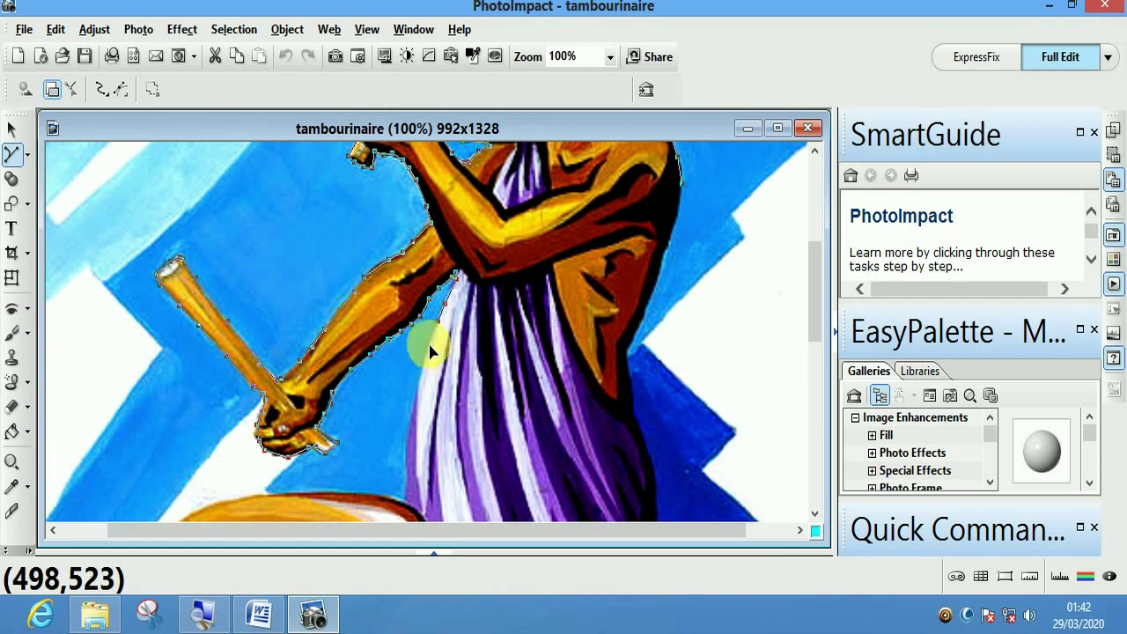
pyautogui.click(419, 393)
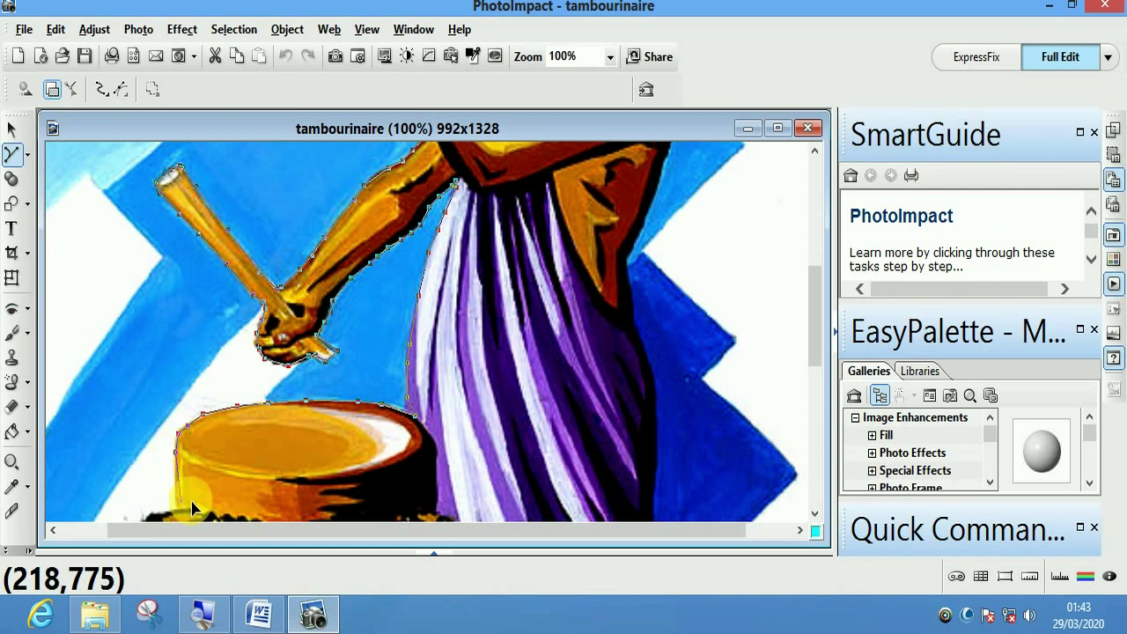
# Step: Extend the path down the drum's outer side, around its base and up the other side to the skirt's hem
pyautogui.moveTo(239, 618)
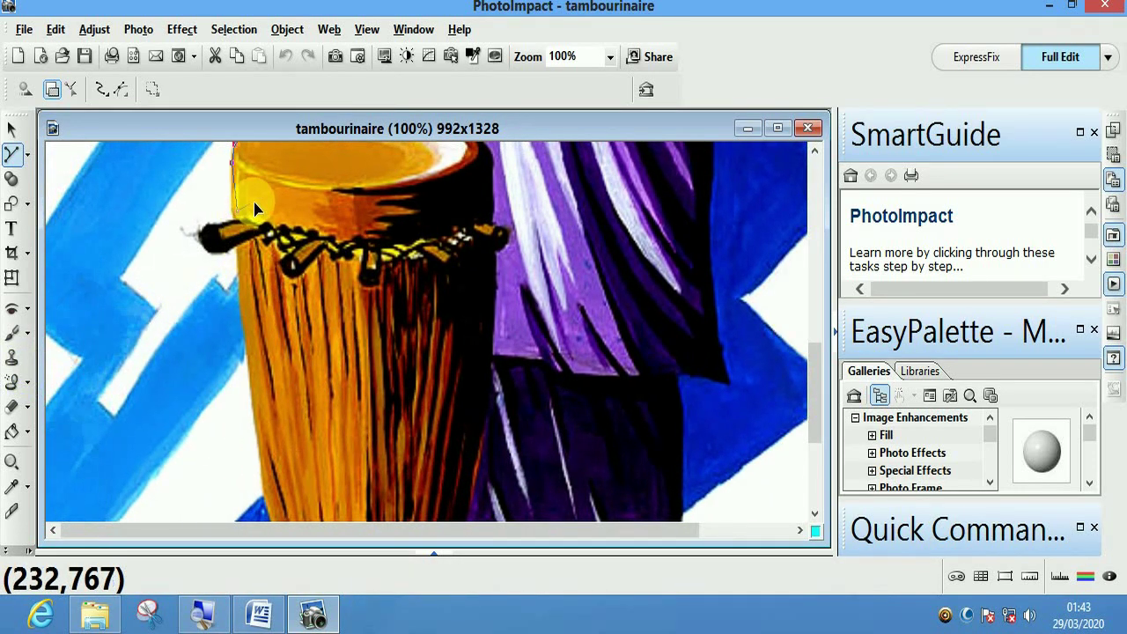
pyautogui.click(233, 278)
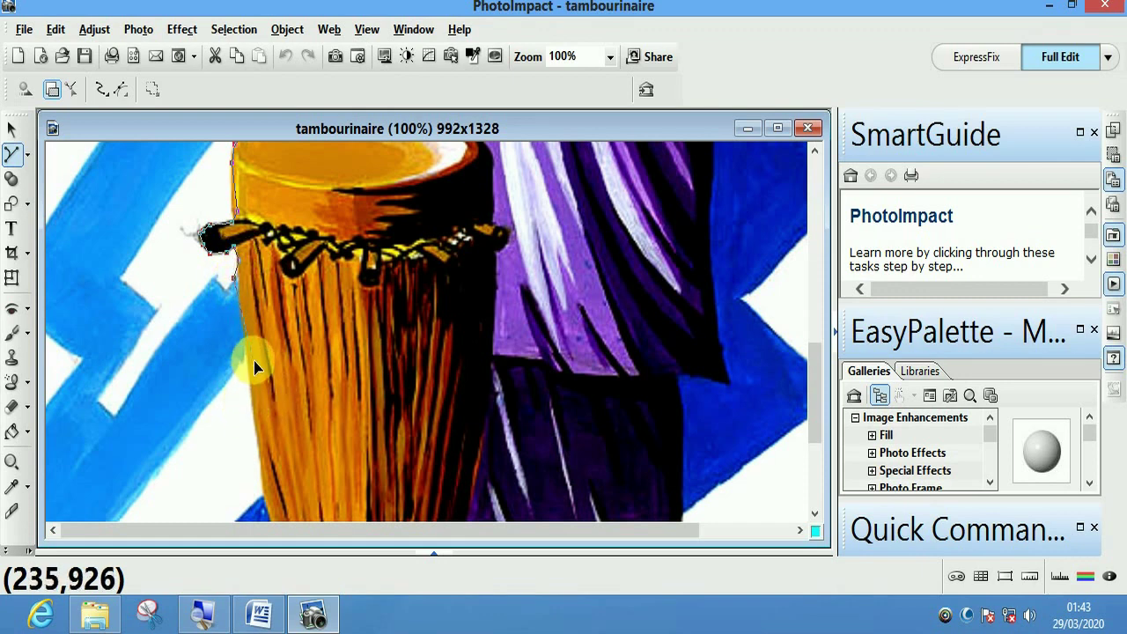
pyautogui.click(249, 379)
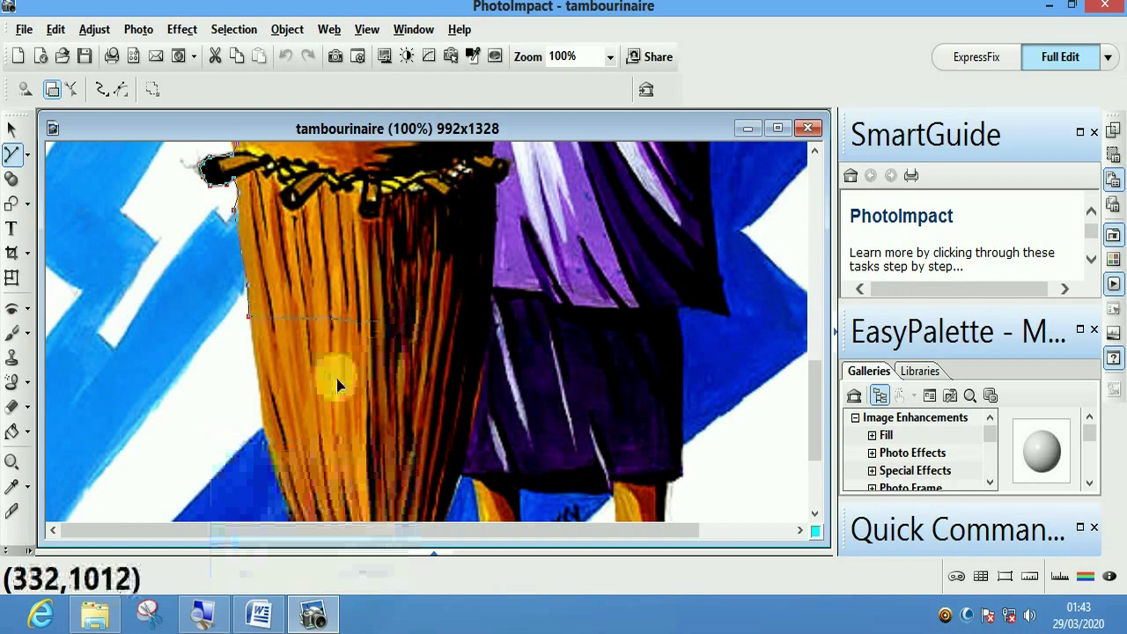
pyautogui.click(257, 364)
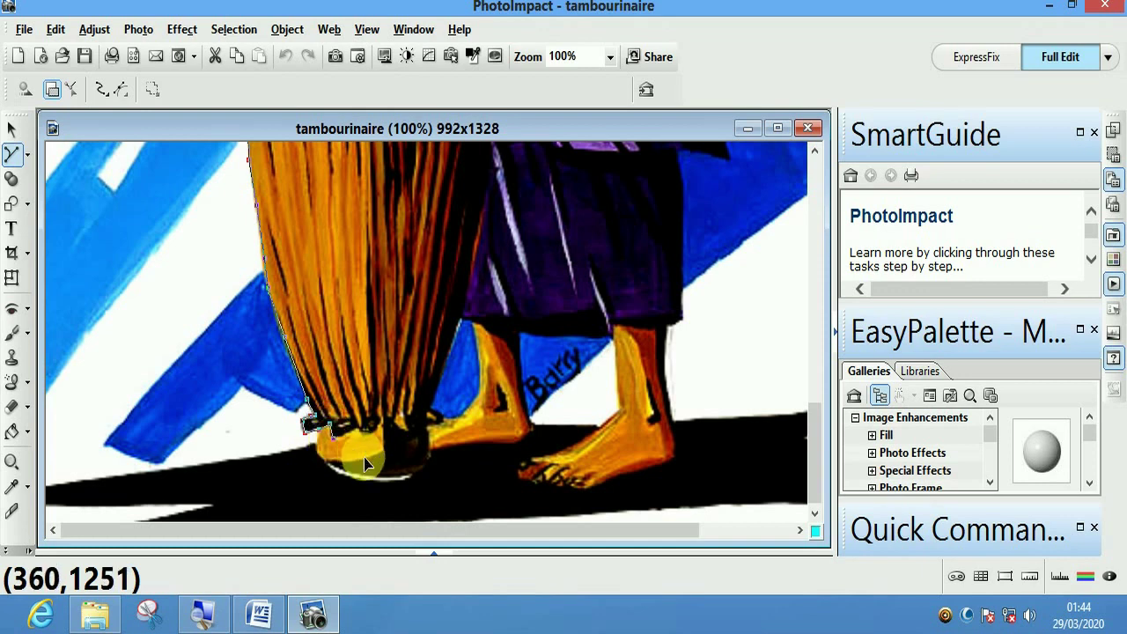
pyautogui.click(318, 431)
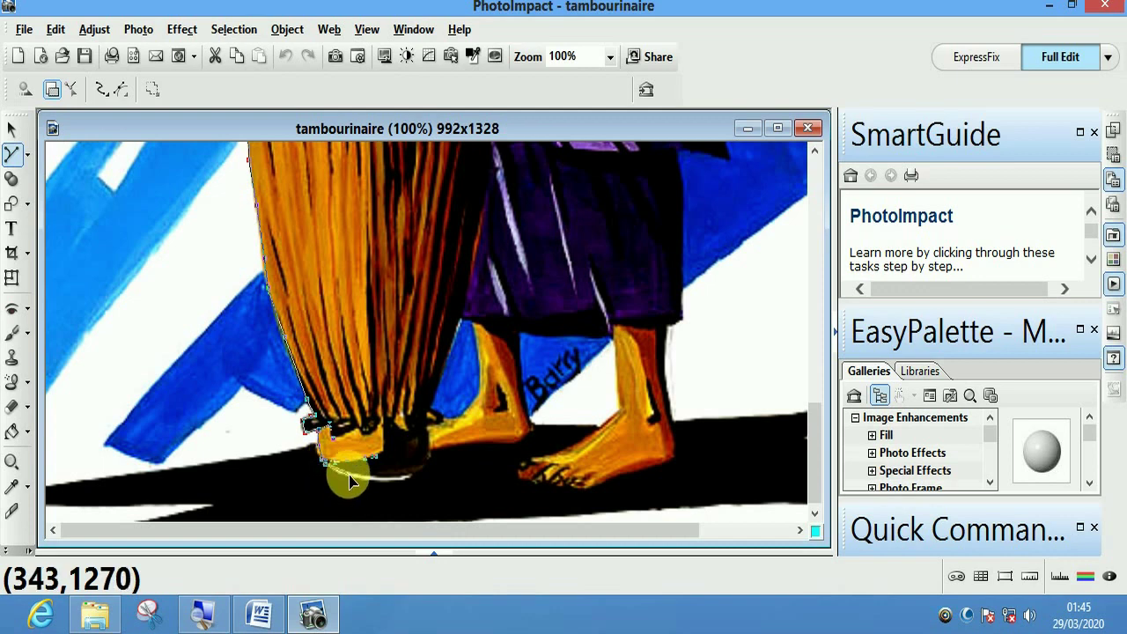
pyautogui.moveTo(356, 486)
pyautogui.mouseDown()
pyautogui.moveTo(424, 472)
pyautogui.moveTo(420, 483)
pyautogui.moveTo(437, 455)
pyautogui.mouseUp()
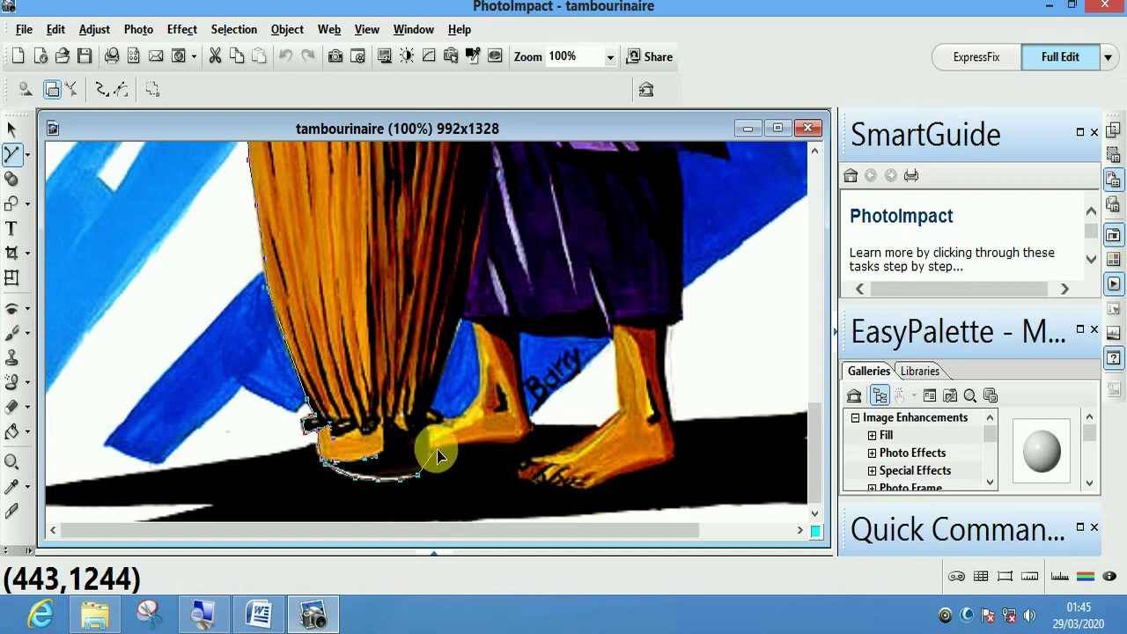
pyautogui.moveTo(438, 454)
pyautogui.mouseDown()
pyautogui.moveTo(459, 456)
pyautogui.moveTo(442, 460)
pyautogui.moveTo(424, 427)
pyautogui.moveTo(459, 320)
pyautogui.mouseUp()
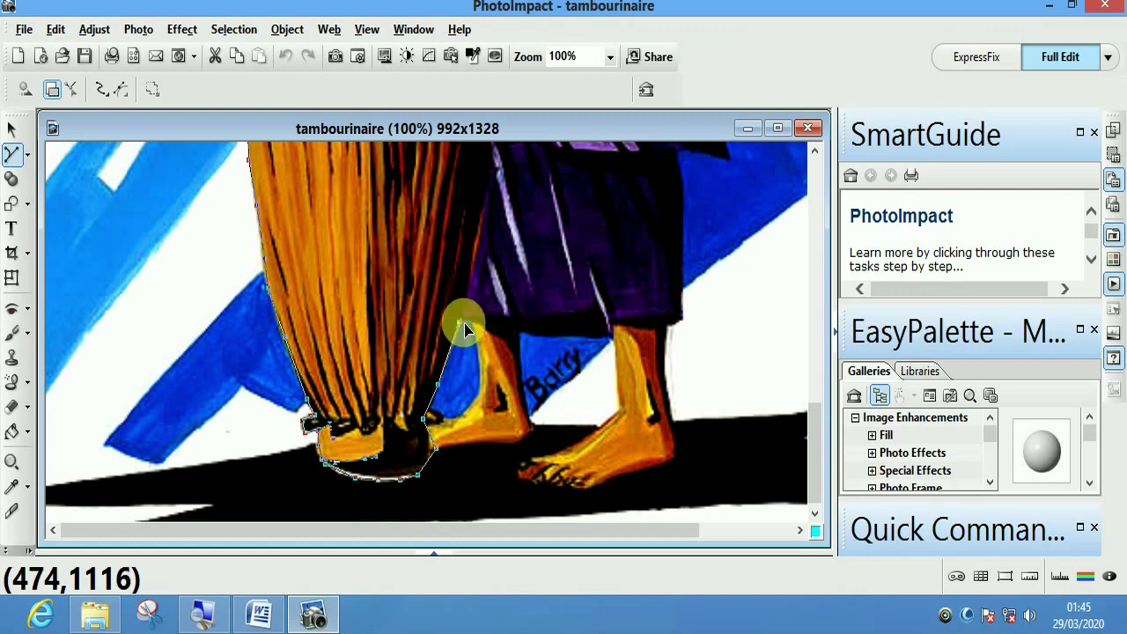
# Step: Continue the path around the leg and foot beside the drum, then along the skirt's hem to the other leg
pyautogui.click(462, 324)
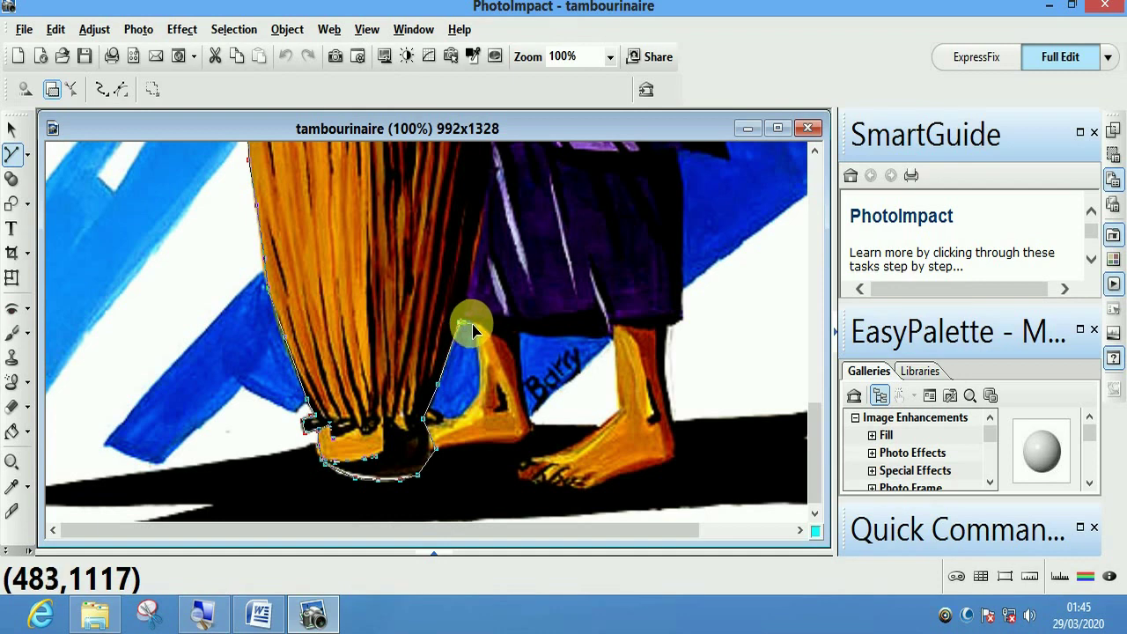
pyautogui.click(476, 337)
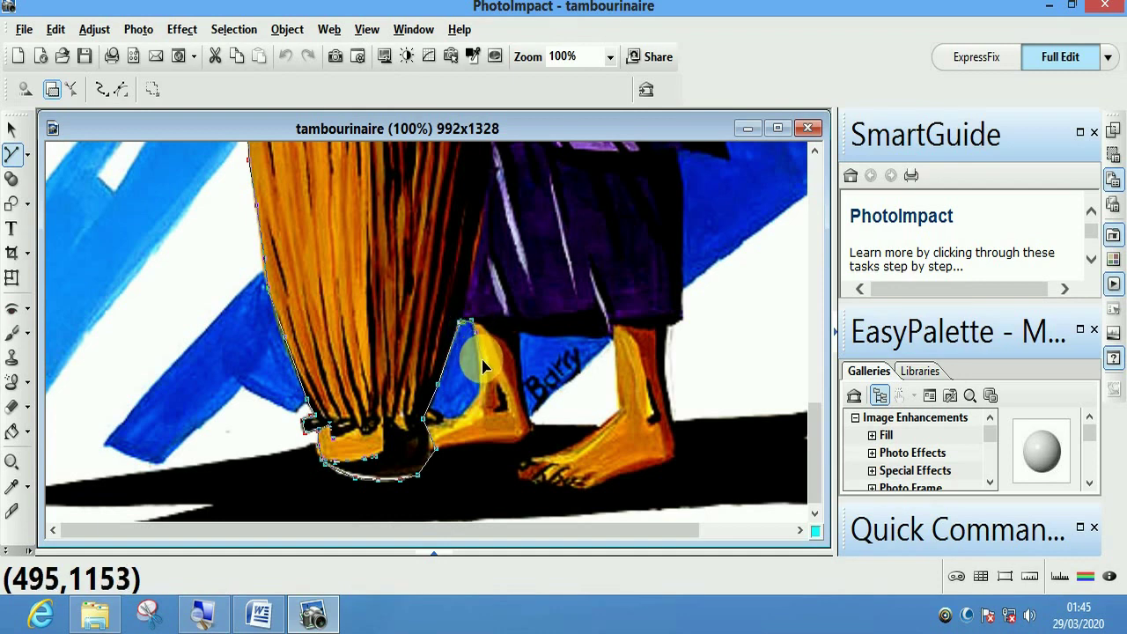
pyautogui.click(472, 414)
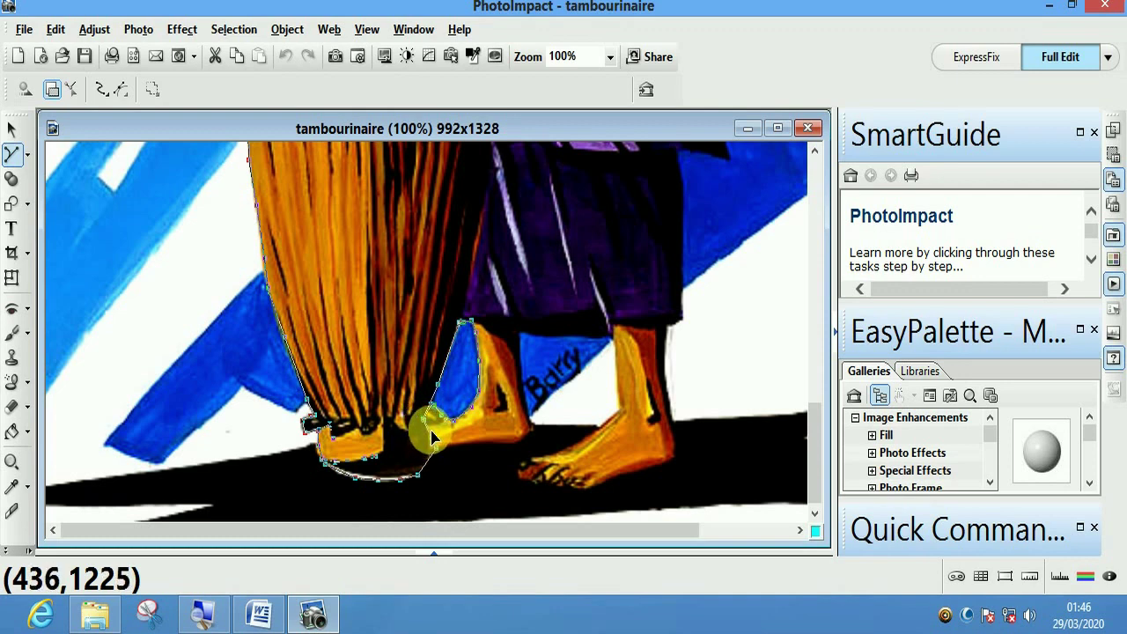
pyautogui.click(430, 436)
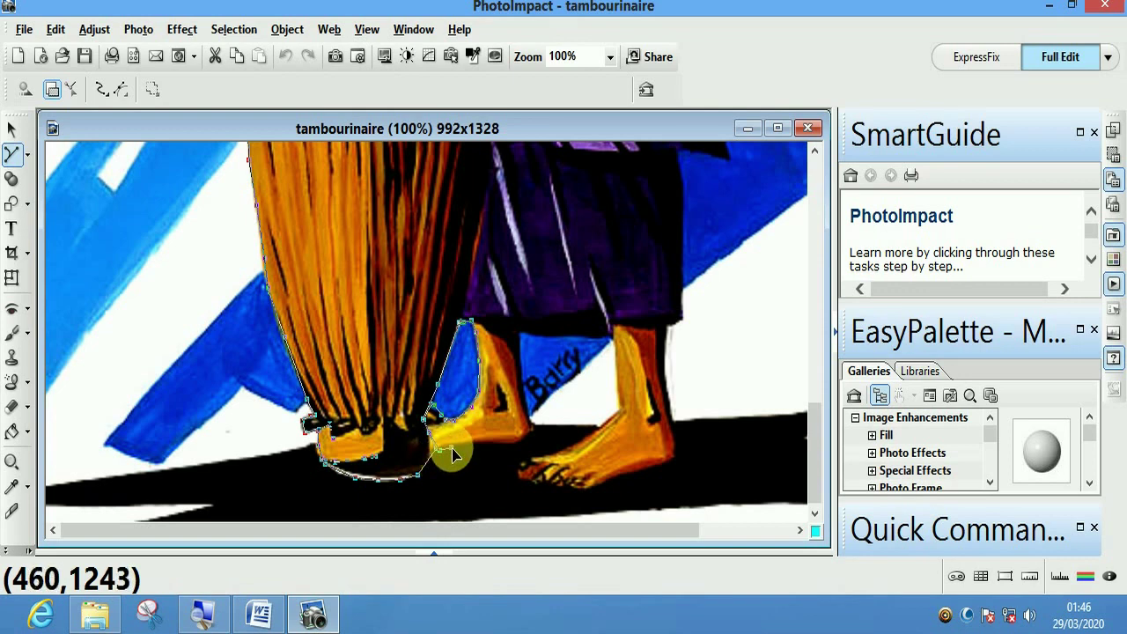
pyautogui.click(504, 446)
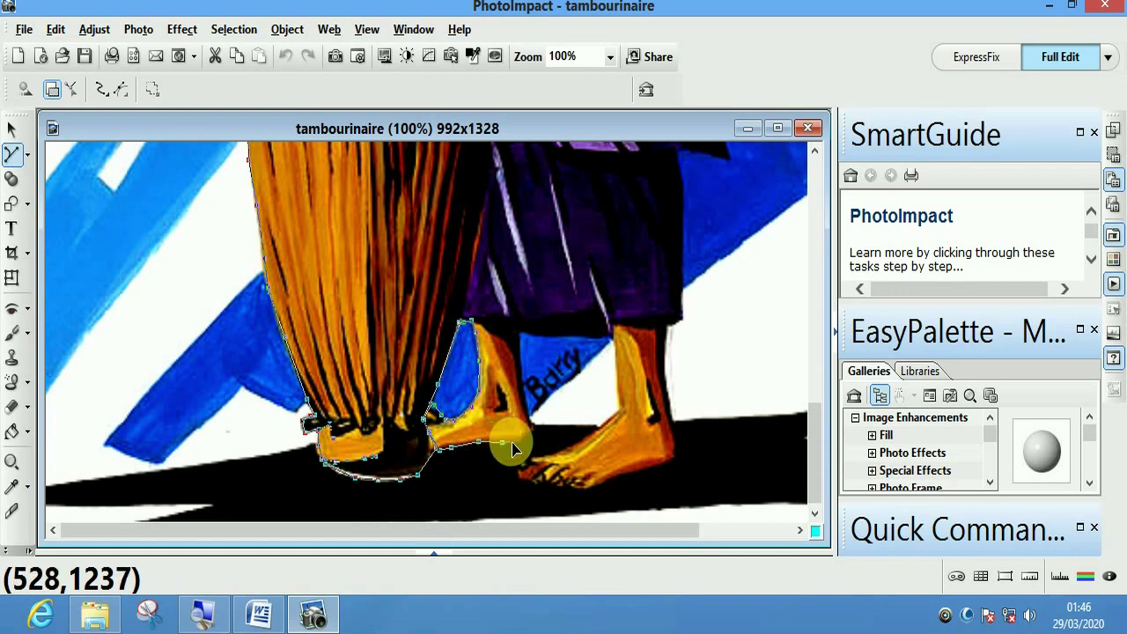
pyautogui.click(523, 442)
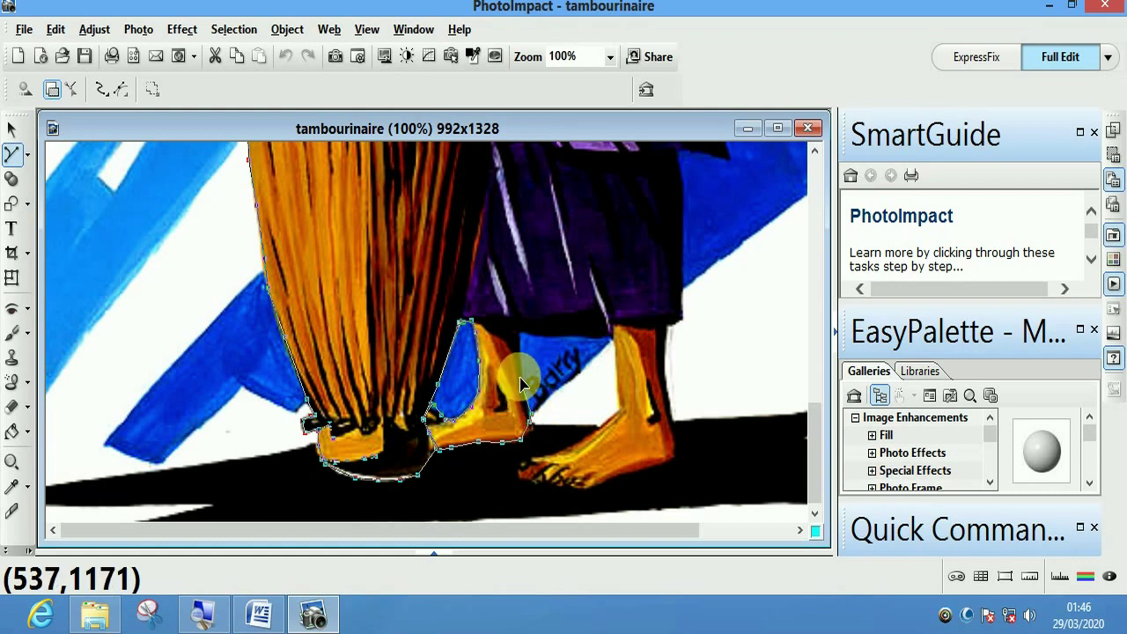
pyautogui.click(519, 335)
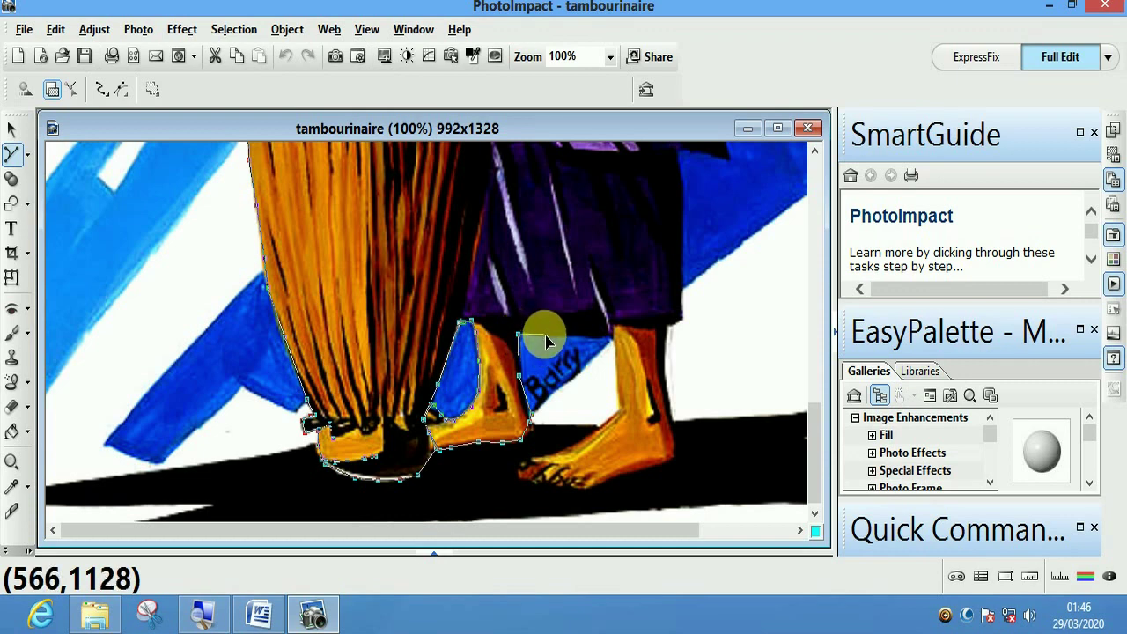
pyautogui.click(613, 338)
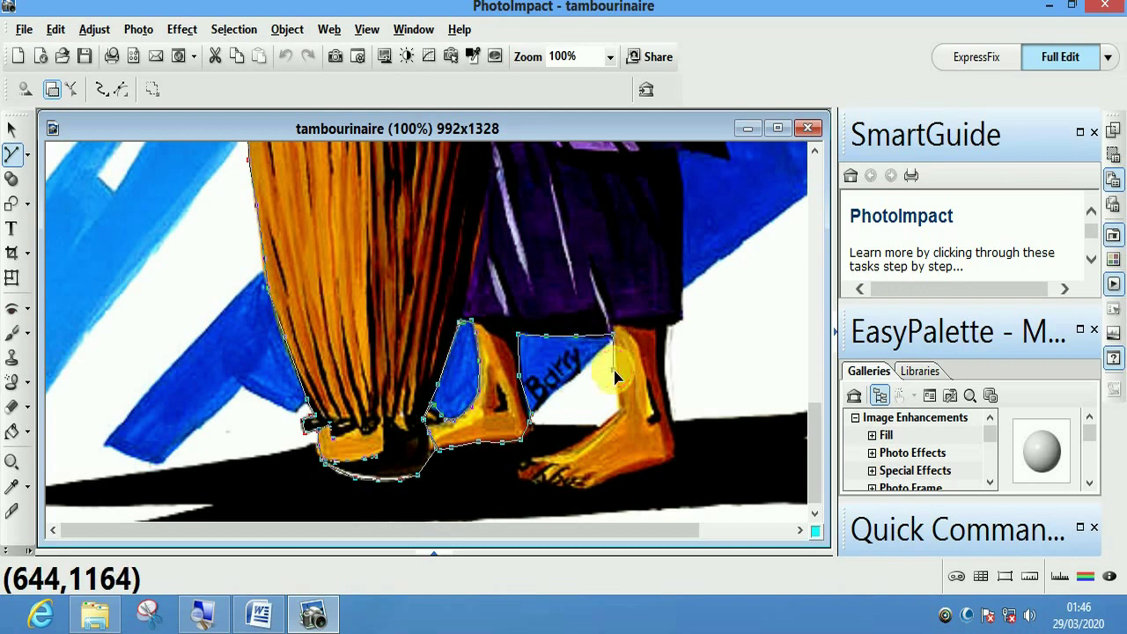
# Step: Continue the Bezier path down the other leg, around its foot and toes, and back up the heel to the skirt's hem
pyautogui.click(614, 368)
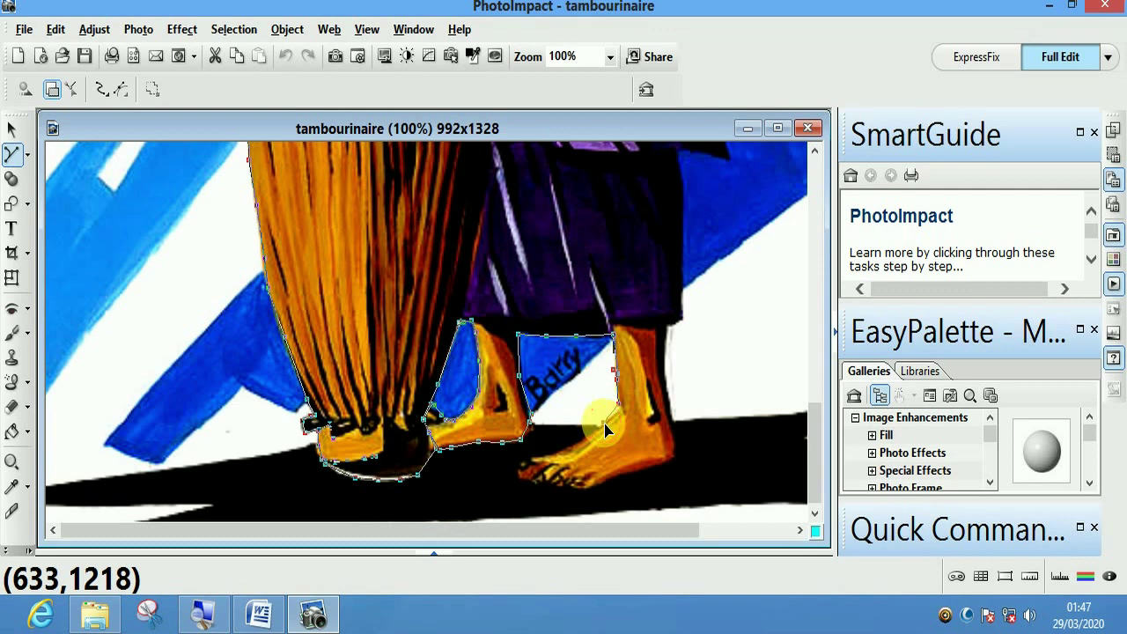
pyautogui.click(560, 456)
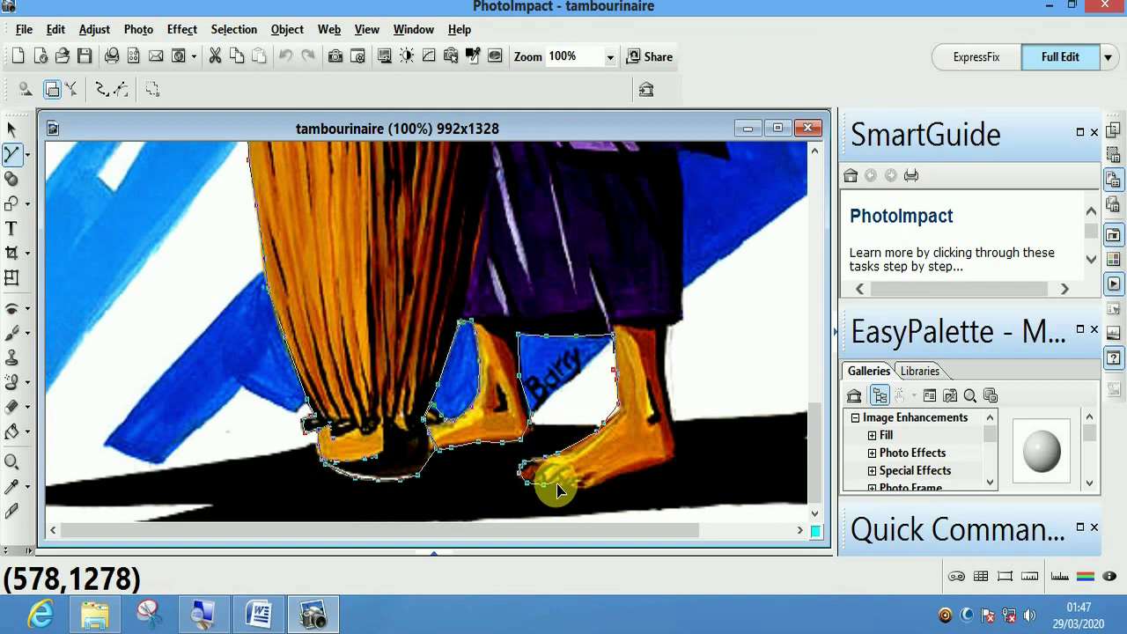
pyautogui.click(608, 487)
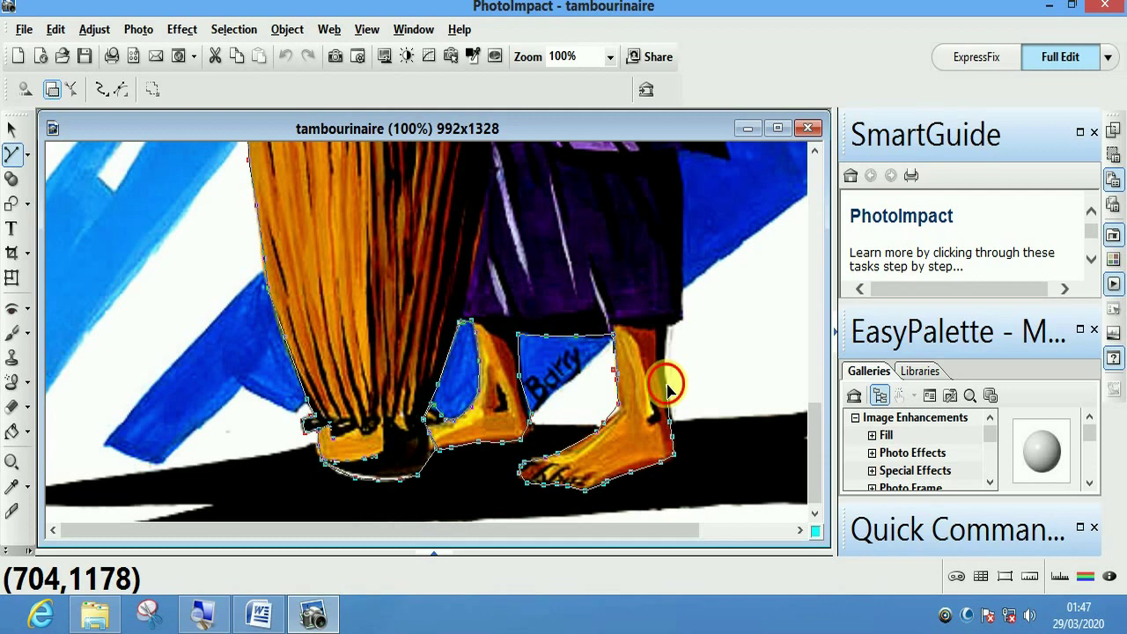
pyautogui.click(667, 329)
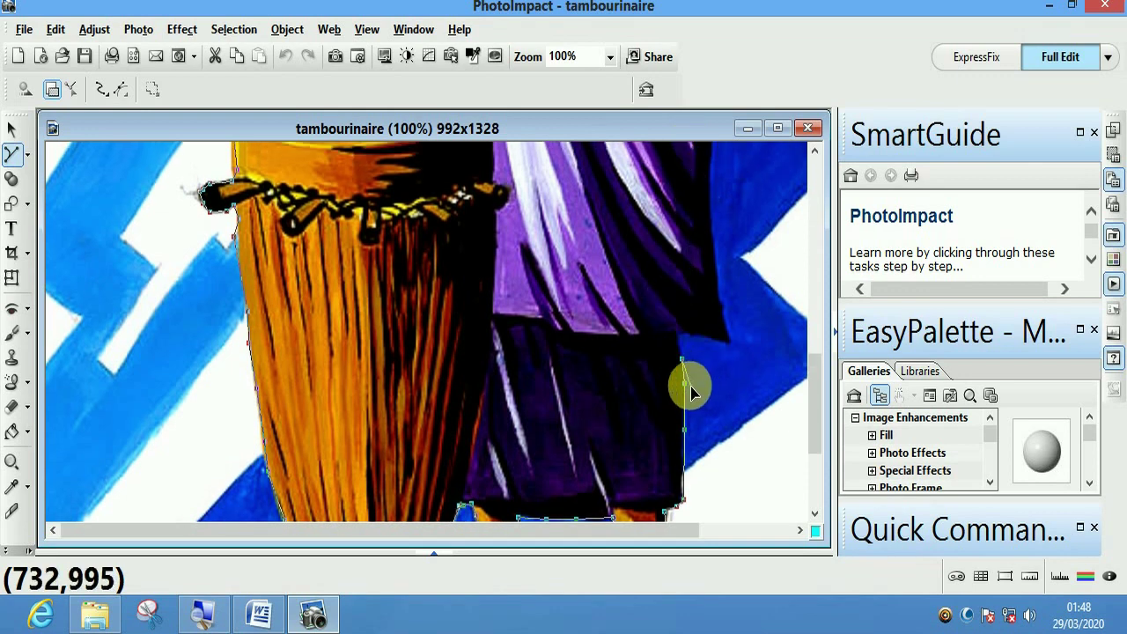
# Step: Extend the path up the outer edge of the skirt, cloth and back to the shoulder, and close it at its starting point
pyautogui.click(674, 331)
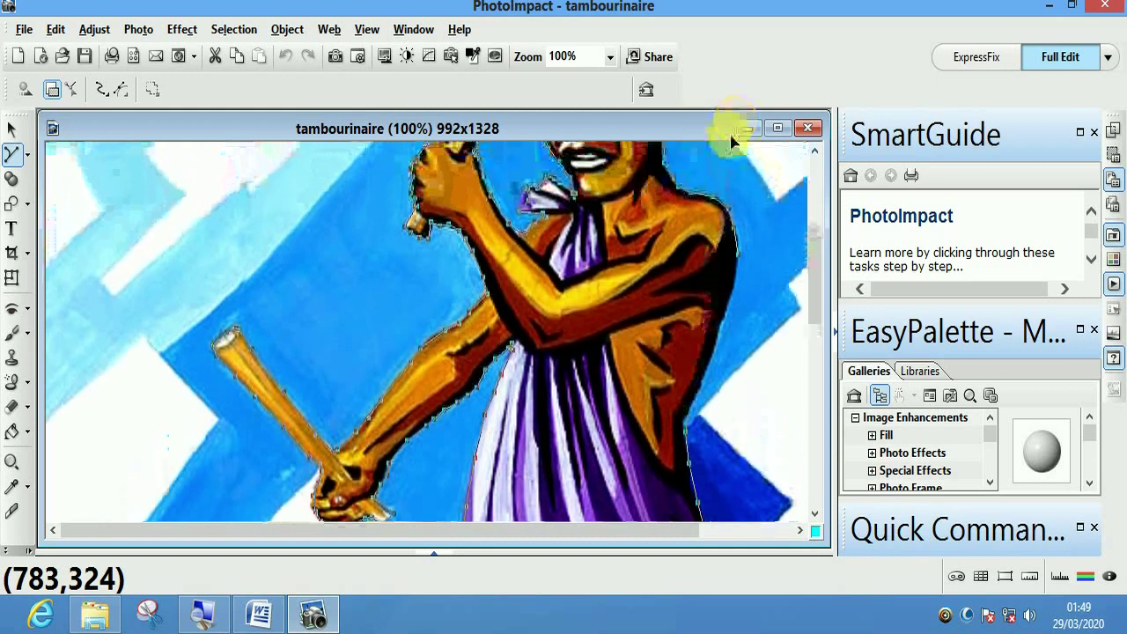
pyautogui.click(704, 516)
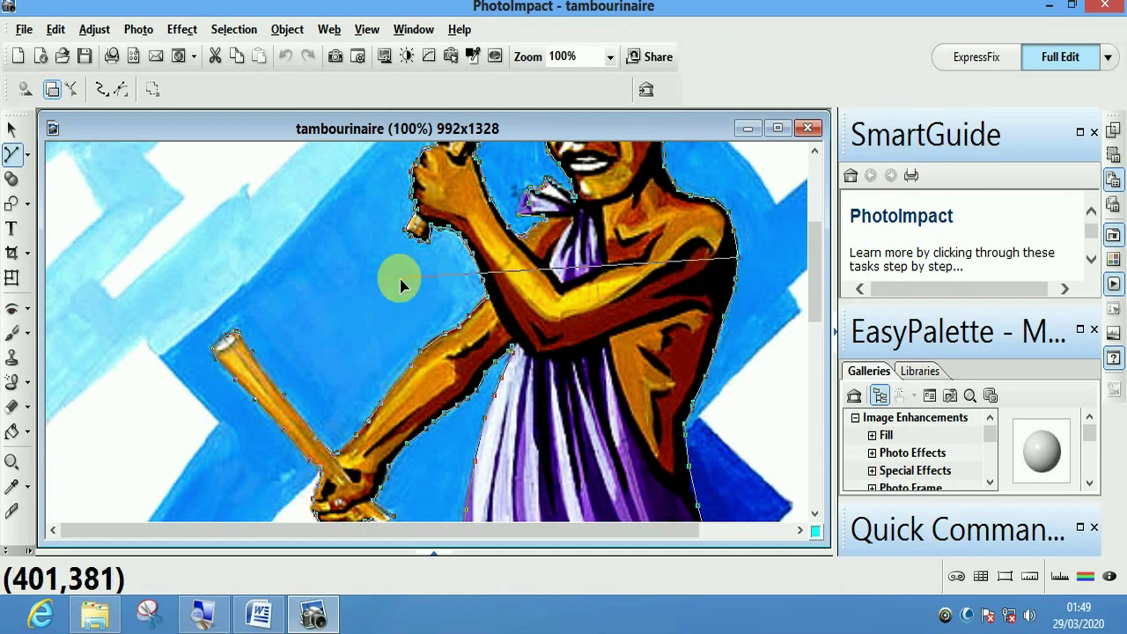
pyautogui.doubleClick(740, 264)
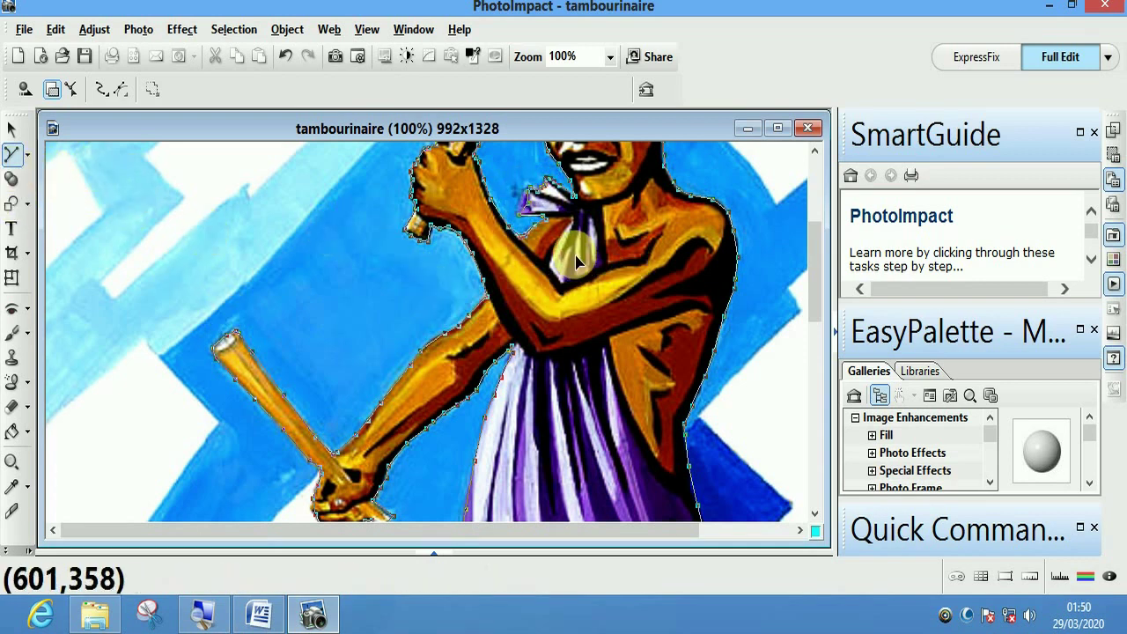
# Step: With the Standard Selection Tool, move the selected drummer out of the tambourinaire image onto the empty workspace as a separate image
pyautogui.click(27, 162)
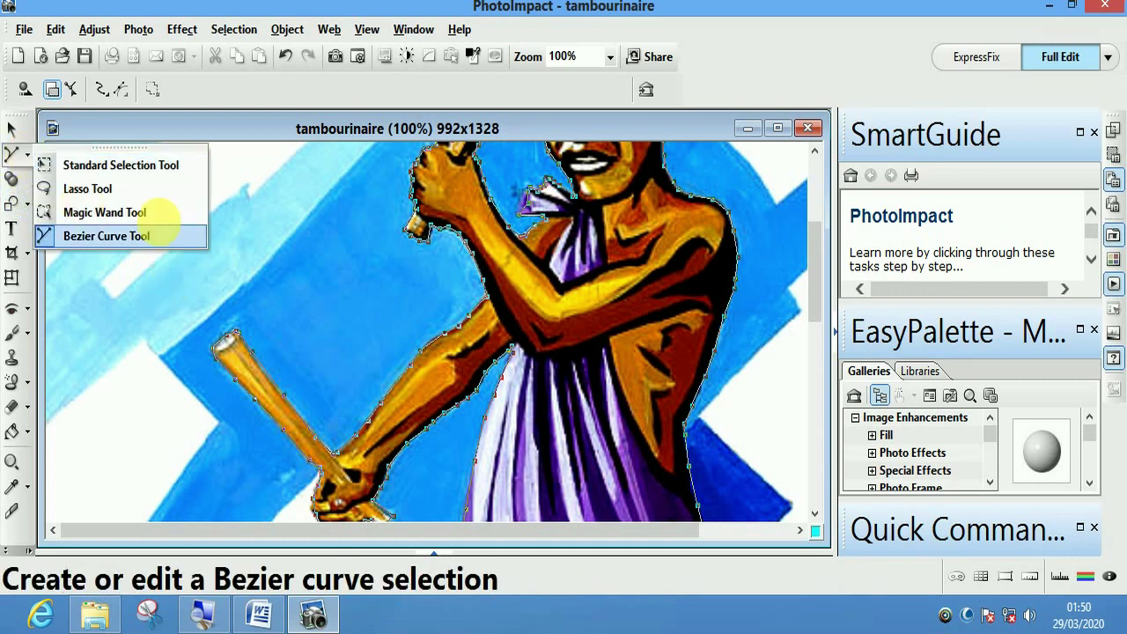
pyautogui.click(135, 166)
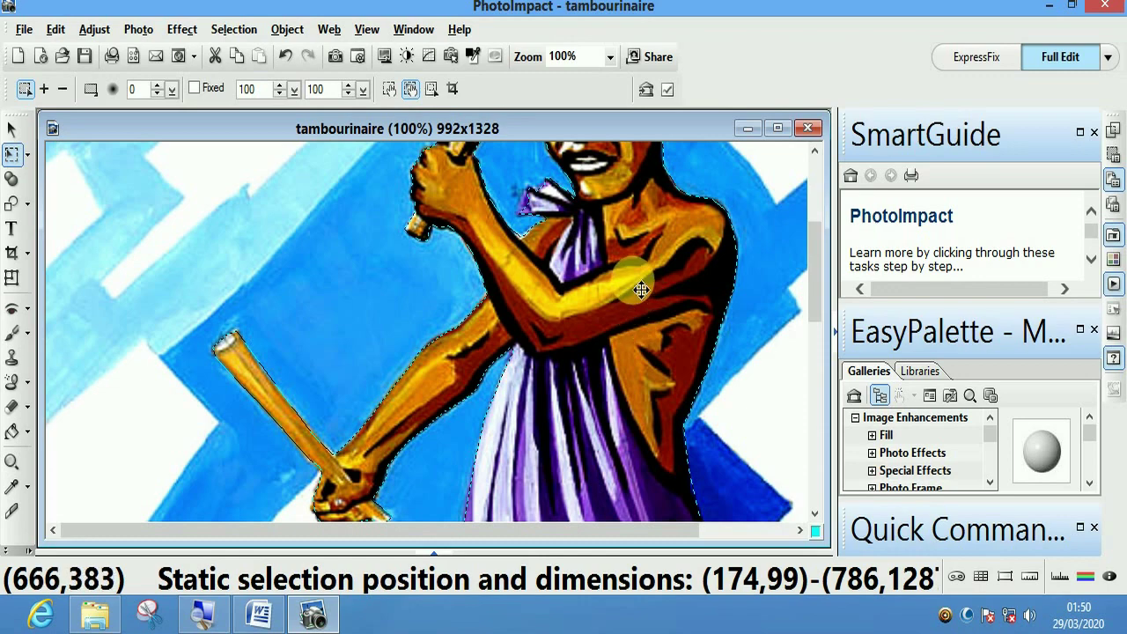
pyautogui.moveTo(640, 288); pyautogui.dragTo(304, 362)
pyautogui.moveTo(495, 131); pyautogui.dragTo(348, 231)
pyautogui.hotkey('ctrl', 'z')
pyautogui.hotkey('ctrl', 'z')
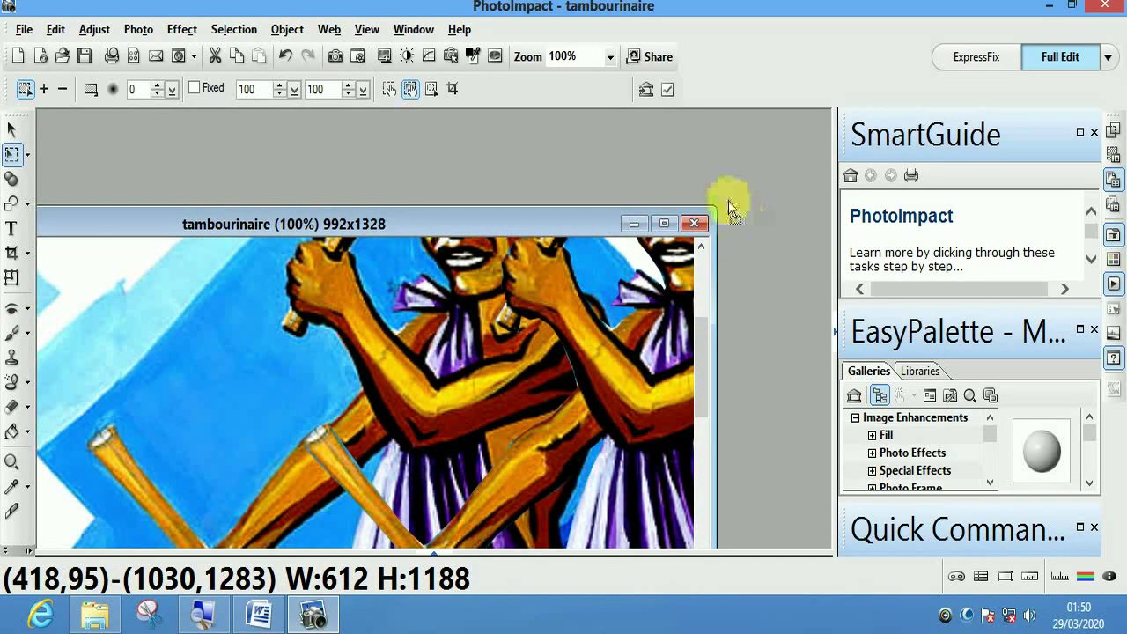
pyautogui.moveTo(729, 208); pyautogui.dragTo(729, 212)
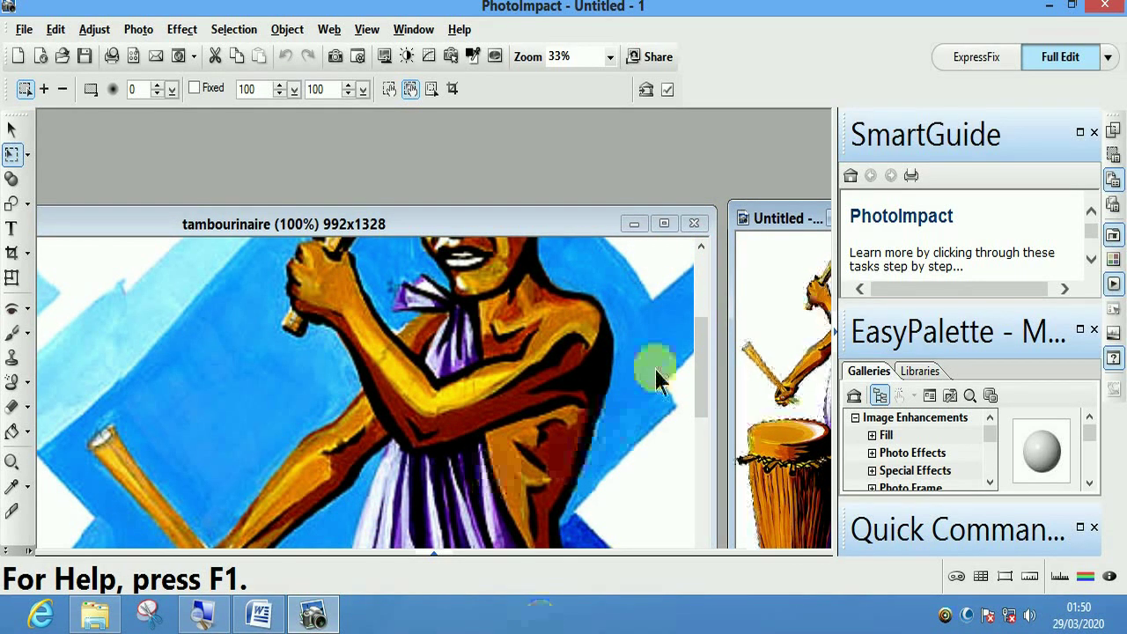
# Step: Move the tambourinaire window back to the workspace's upper corner and set its zoom to 25%
pyautogui.moveTo(534, 223); pyautogui.dragTo(510, 126)
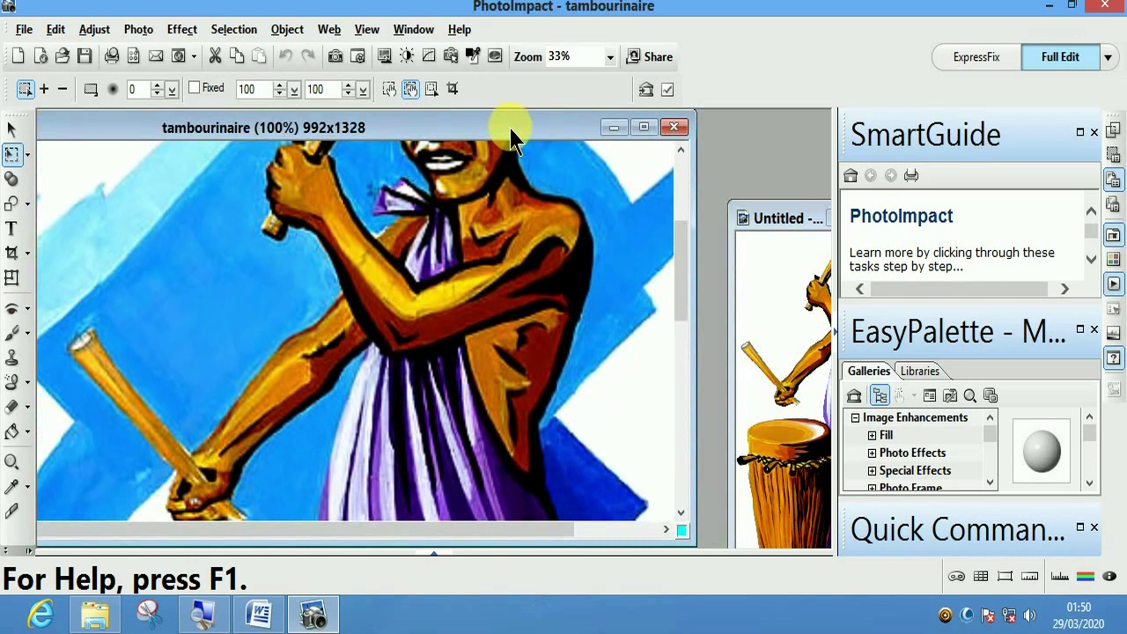
pyautogui.click(608, 58)
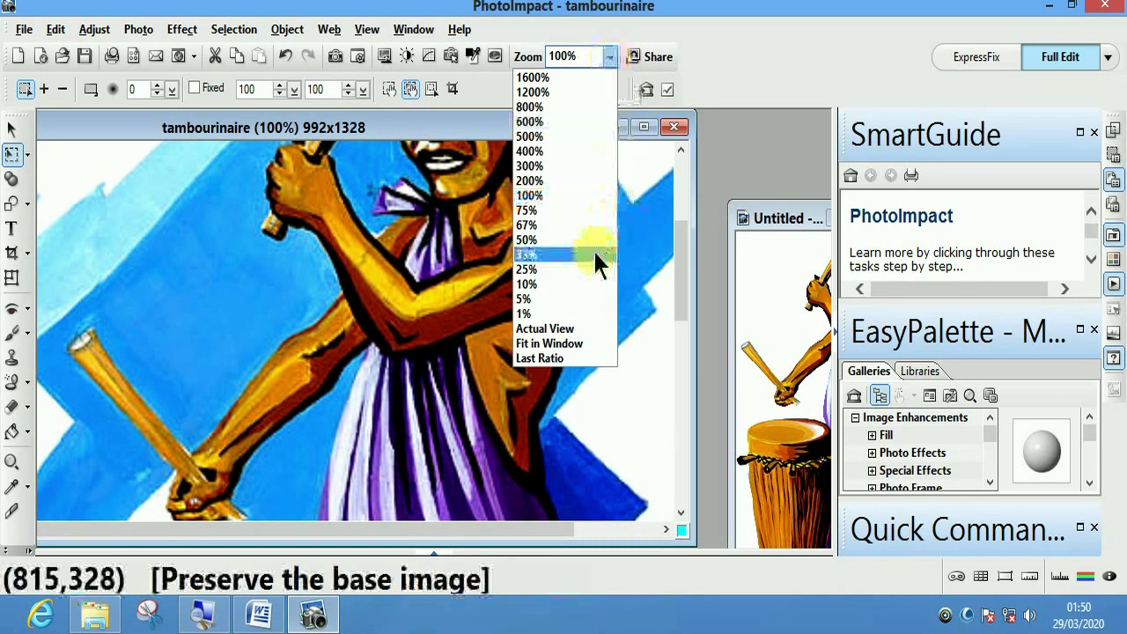
pyautogui.click(535, 271)
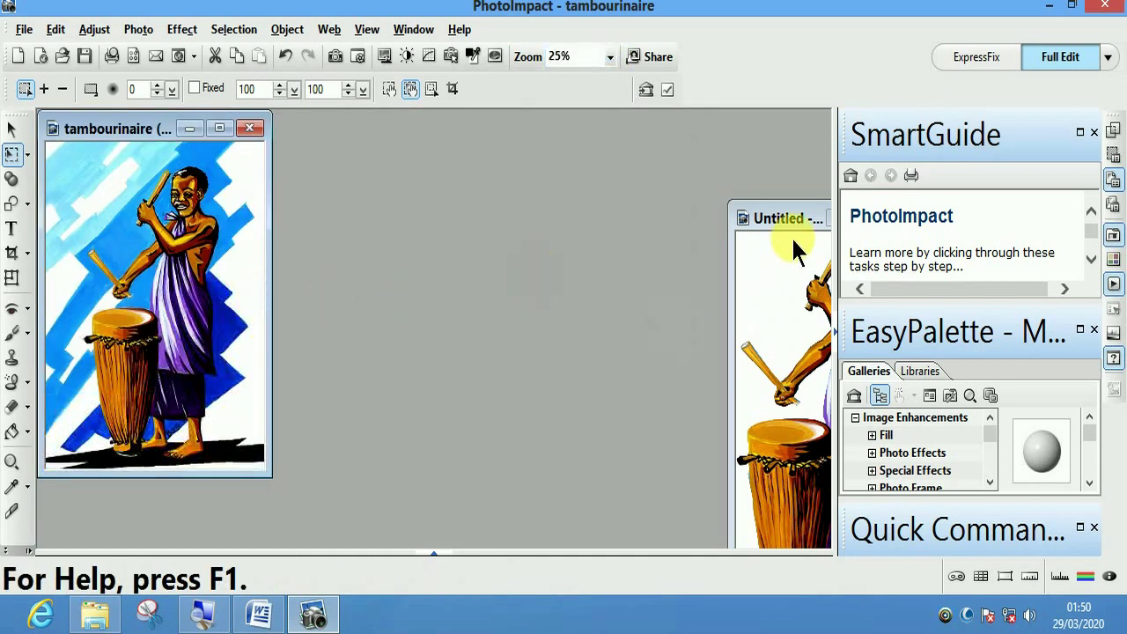
# Step: Arrange the Untitled - 1 window at the far side of the workspace, slightly wider than the cut-out drummer image
pyautogui.moveTo(792, 220); pyautogui.dragTo(509, 114)
pyautogui.moveTo(534, 280); pyautogui.dragTo(570, 269)
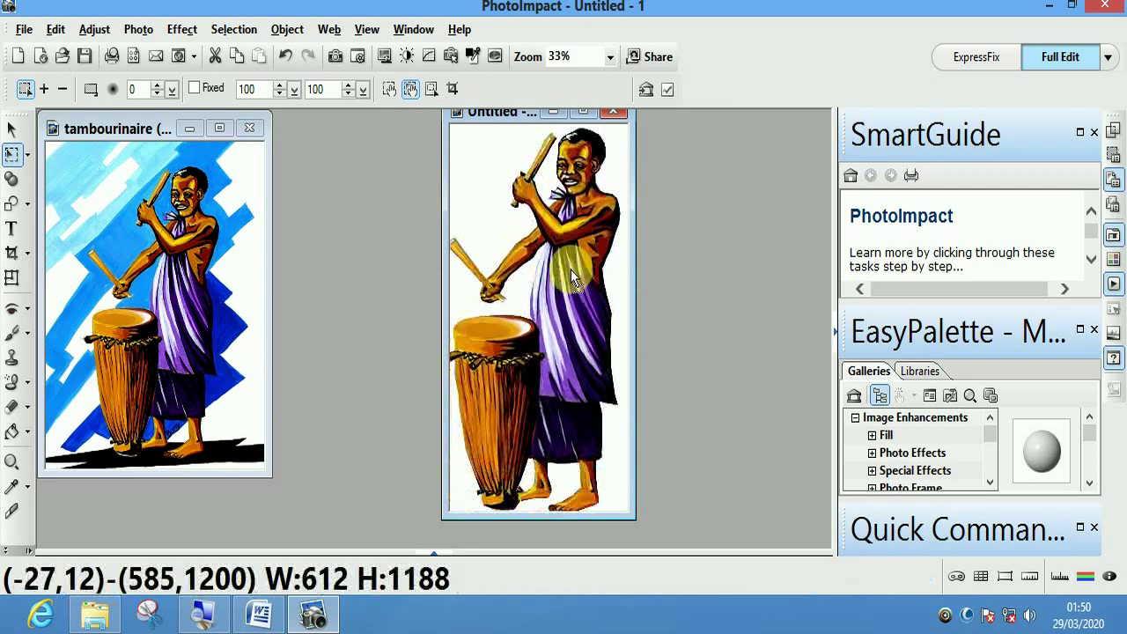
pyautogui.moveTo(513, 114); pyautogui.dragTo(188, 256)
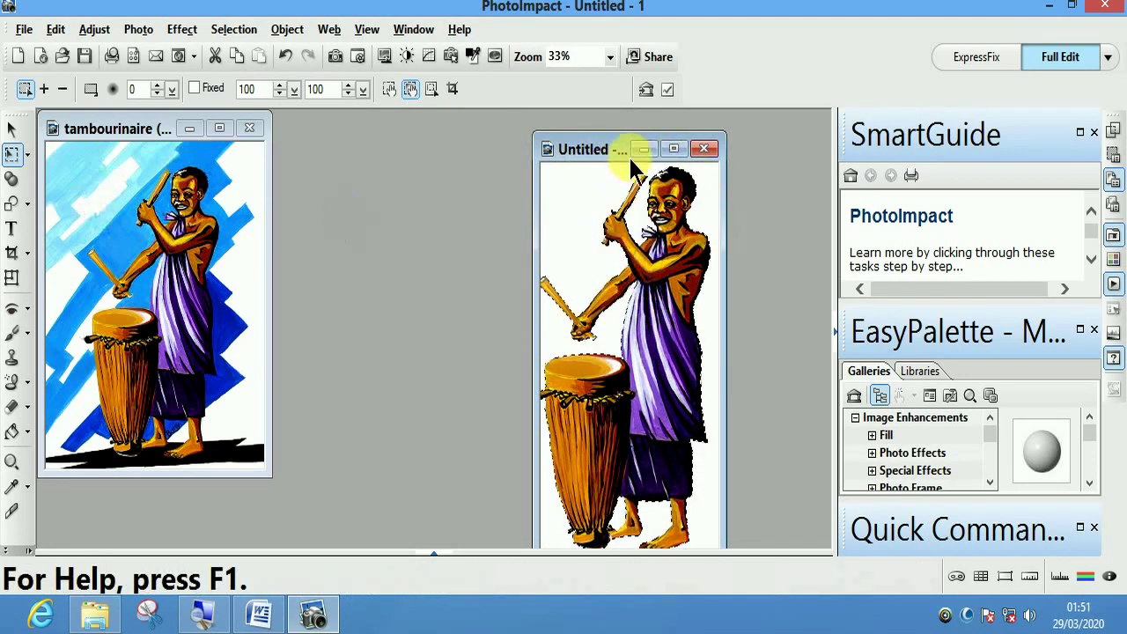
pyautogui.moveTo(619, 157); pyautogui.dragTo(432, 153)
pyautogui.moveTo(549, 239); pyautogui.dragTo(770, 229)
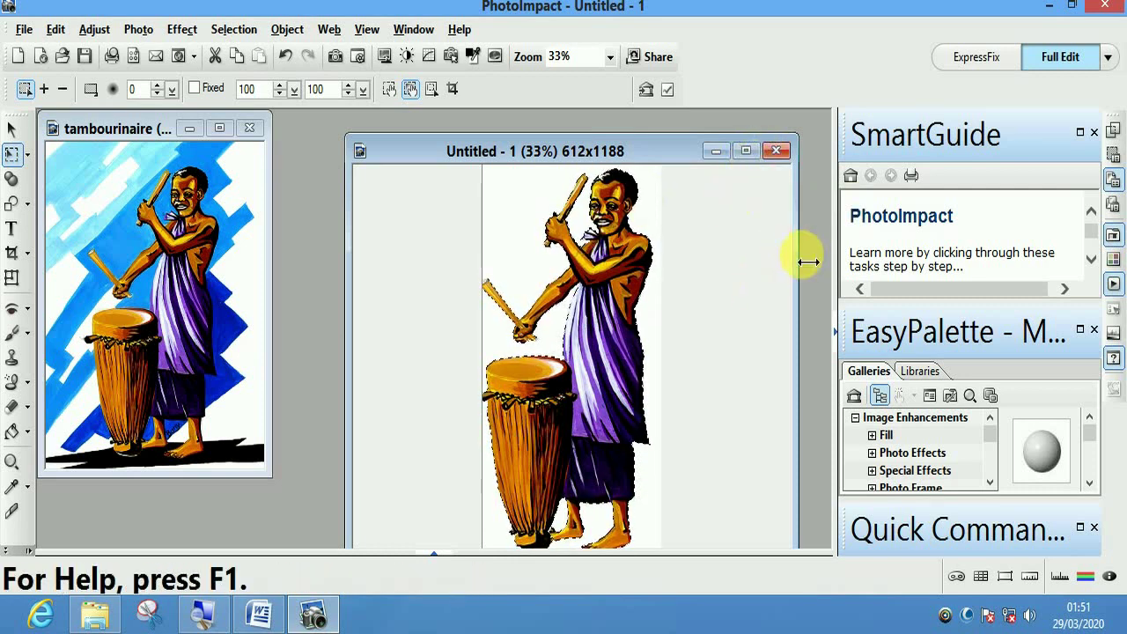
pyautogui.moveTo(800, 252); pyautogui.dragTo(635, 298)
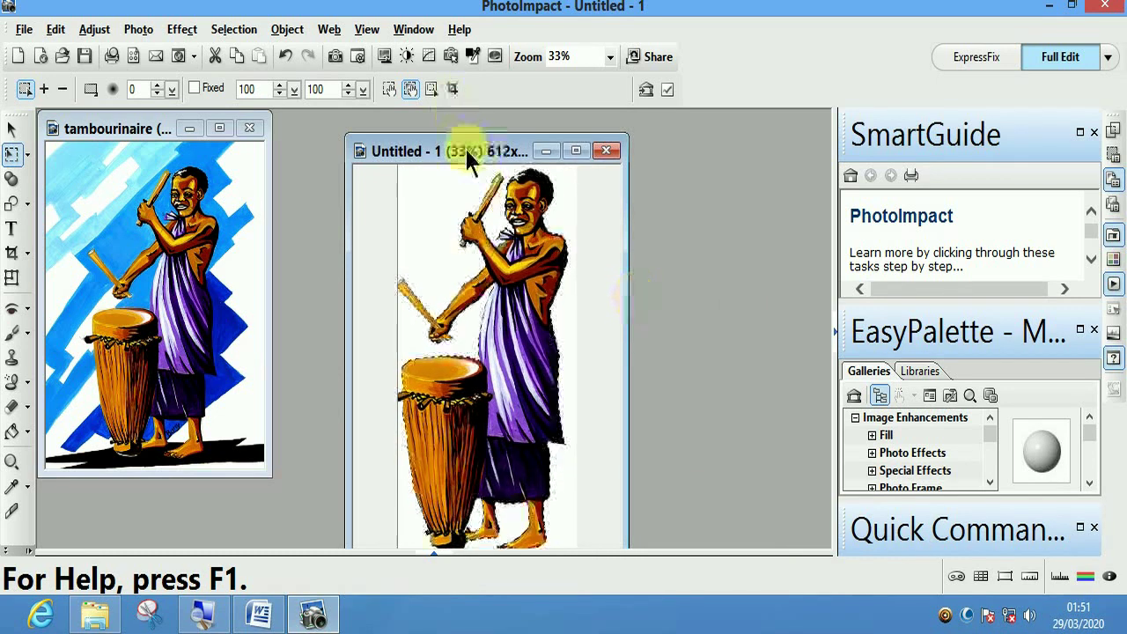
pyautogui.moveTo(460, 152); pyautogui.dragTo(663, 160)
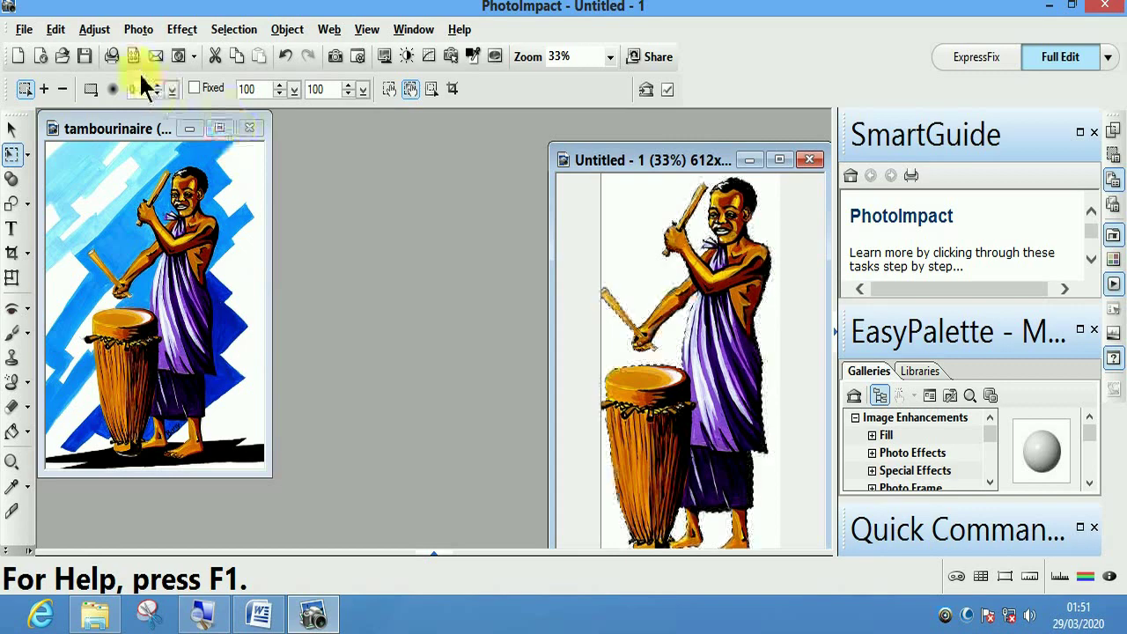
# Step: Switch to File Explorer's CREATION TUTO folder and compare the coucher soleil and coucher soleil 2 pictures as possible backgrounds
pyautogui.click(327, 623)
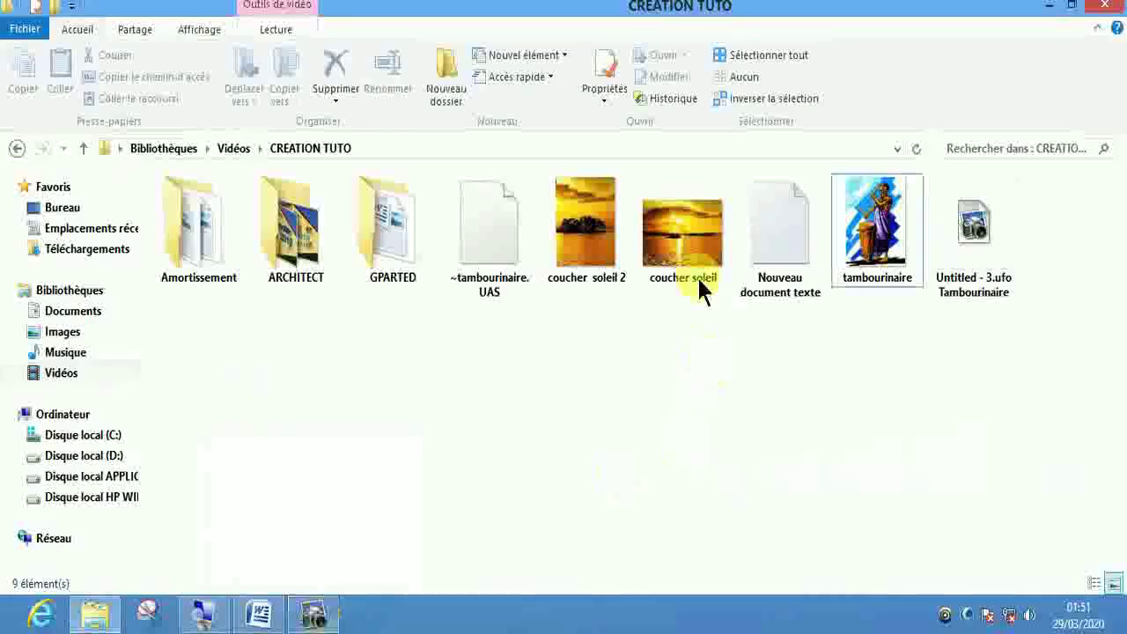
pyautogui.click(683, 228)
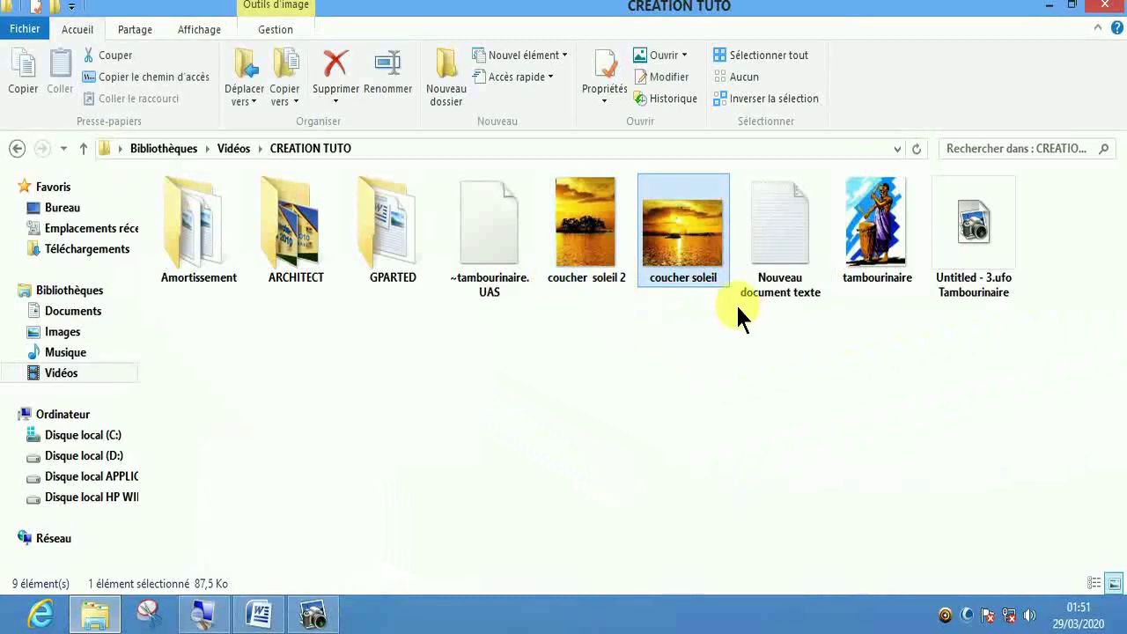
pyautogui.click(597, 243)
pyautogui.click(685, 235)
pyautogui.moveTo(694, 244)
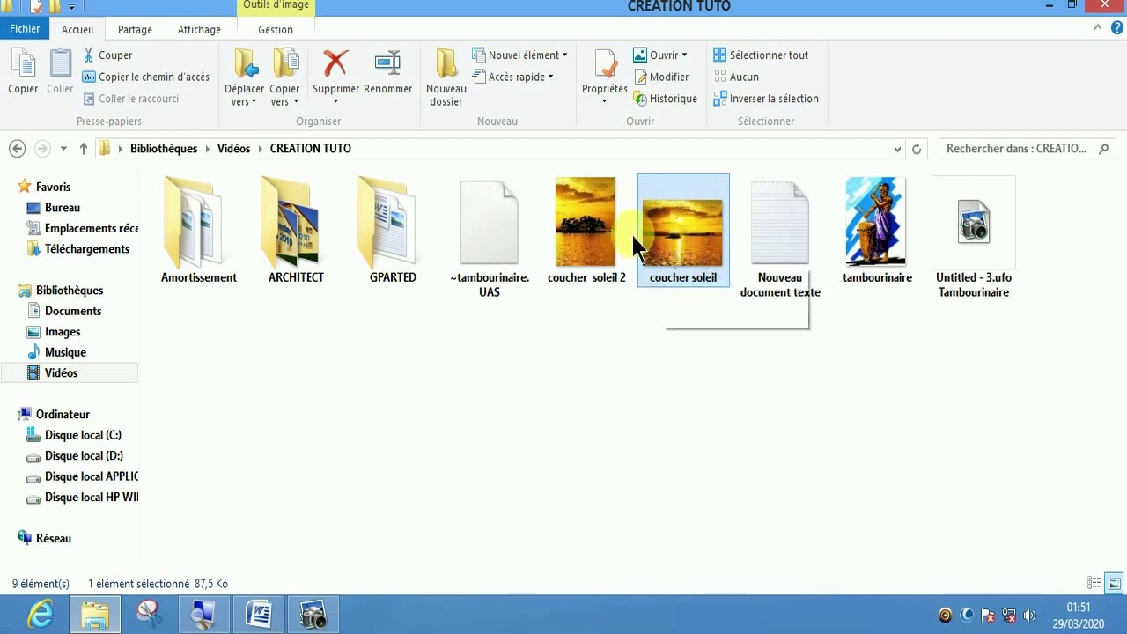
pyautogui.click(588, 238)
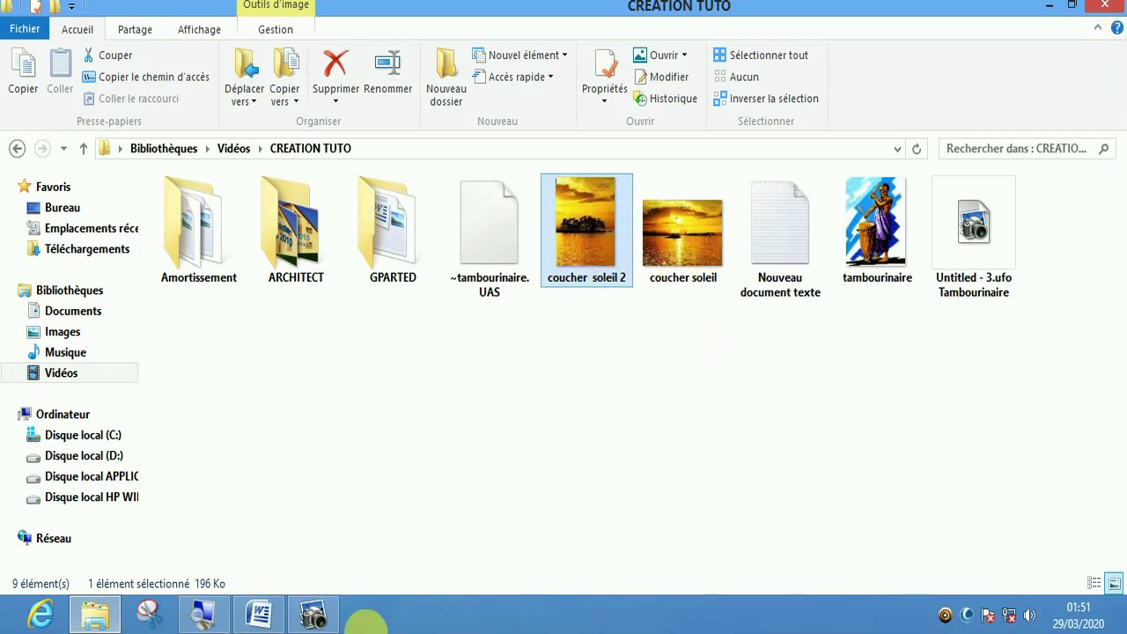
# Step: Return to PhotoImpact and open the coucher soleil 2 image from the CREATION TUTO folder
pyautogui.click(313, 620)
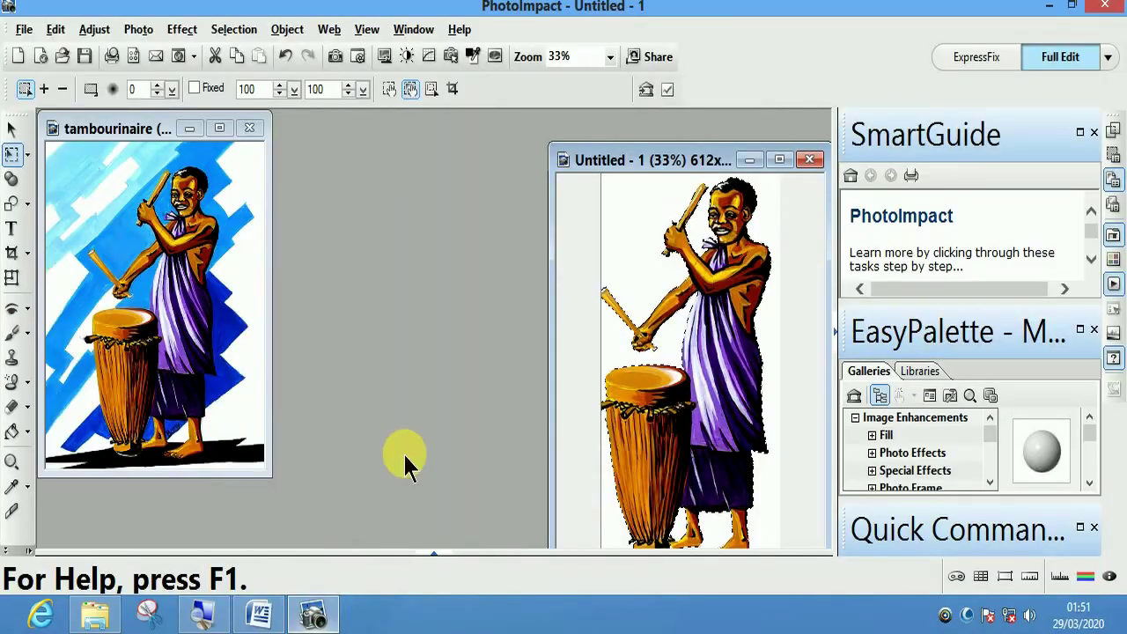
pyautogui.click(67, 56)
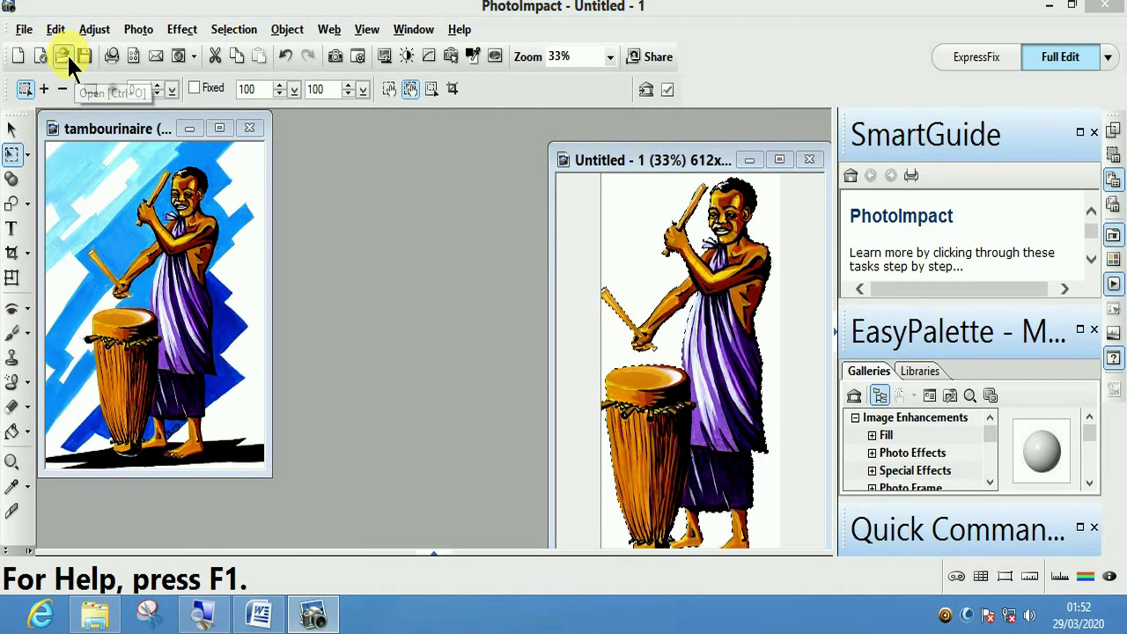
pyautogui.click(449, 273)
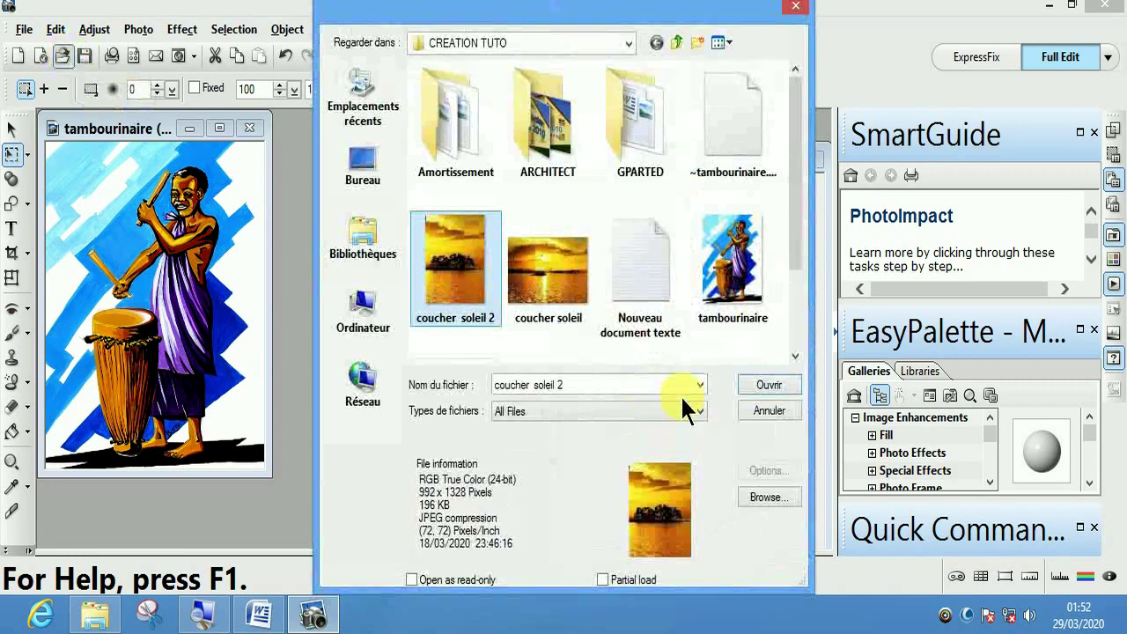
pyautogui.click(764, 384)
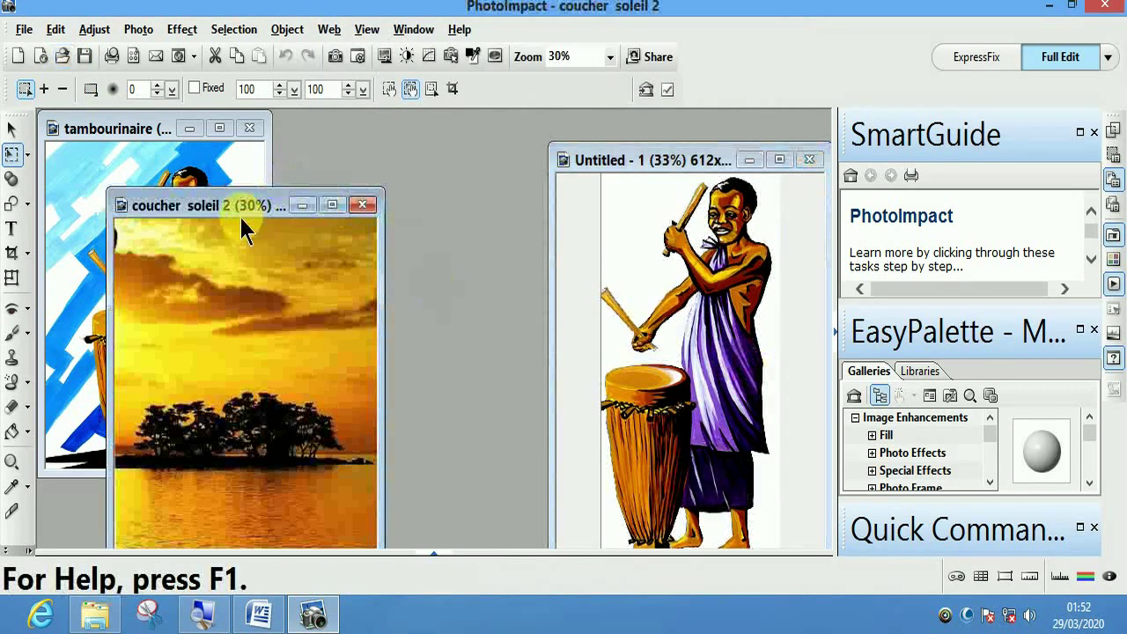
# Step: Position the coucher soleil 2 window between the tambourinaire and Untitled - 1 windows
pyautogui.moveTo(239, 216); pyautogui.dragTo(414, 139)
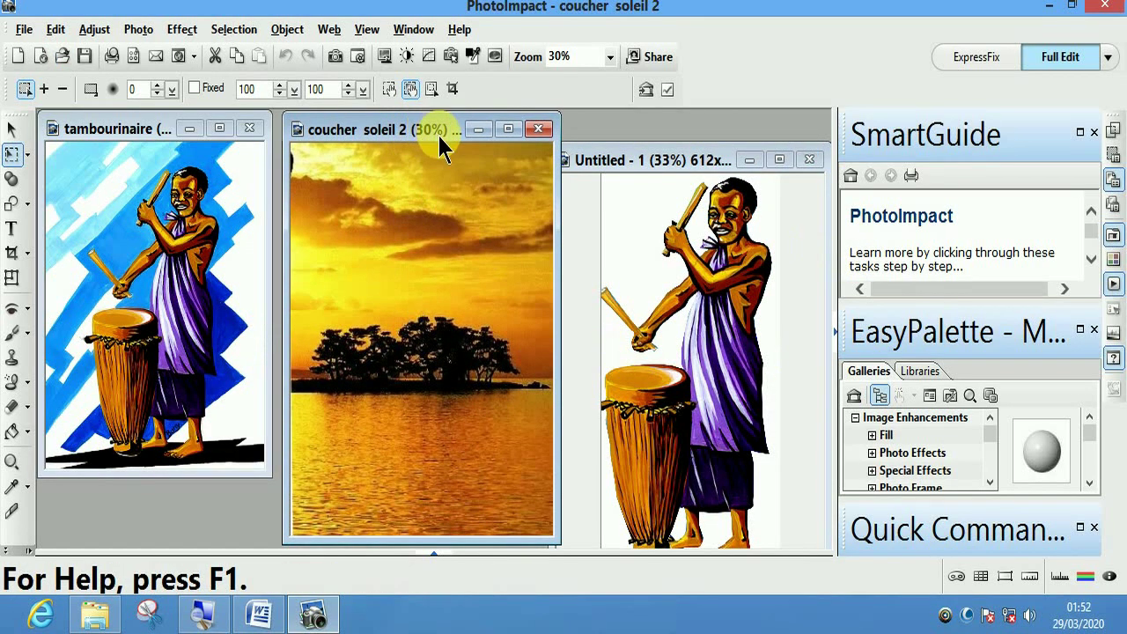
pyautogui.moveTo(434, 132); pyautogui.dragTo(326, 167)
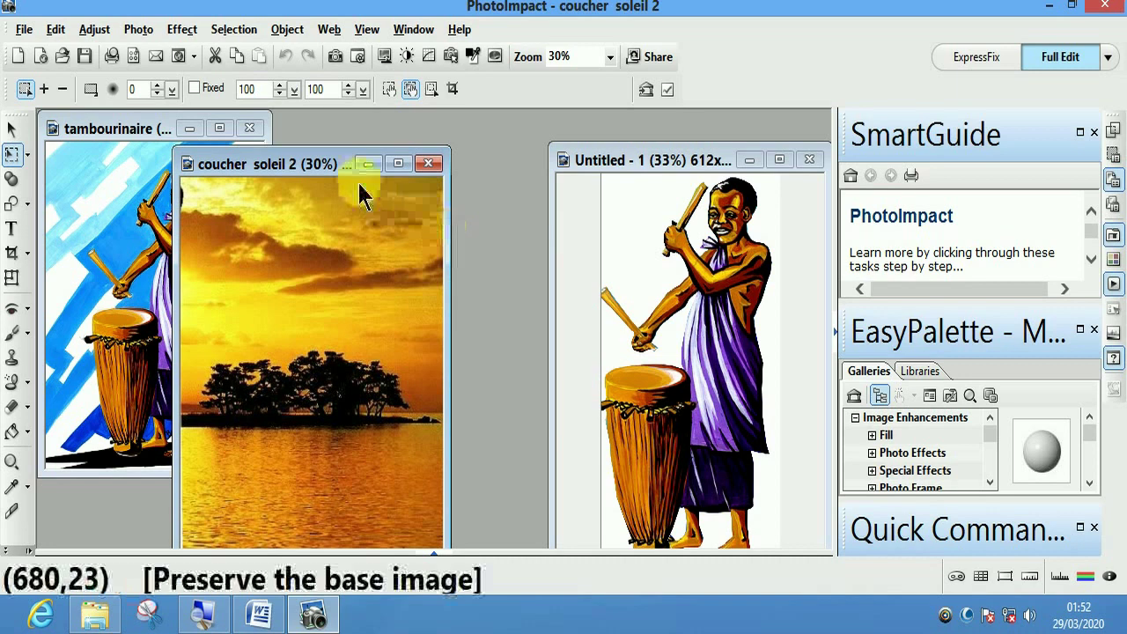
pyautogui.moveTo(343, 176); pyautogui.dragTo(404, 134)
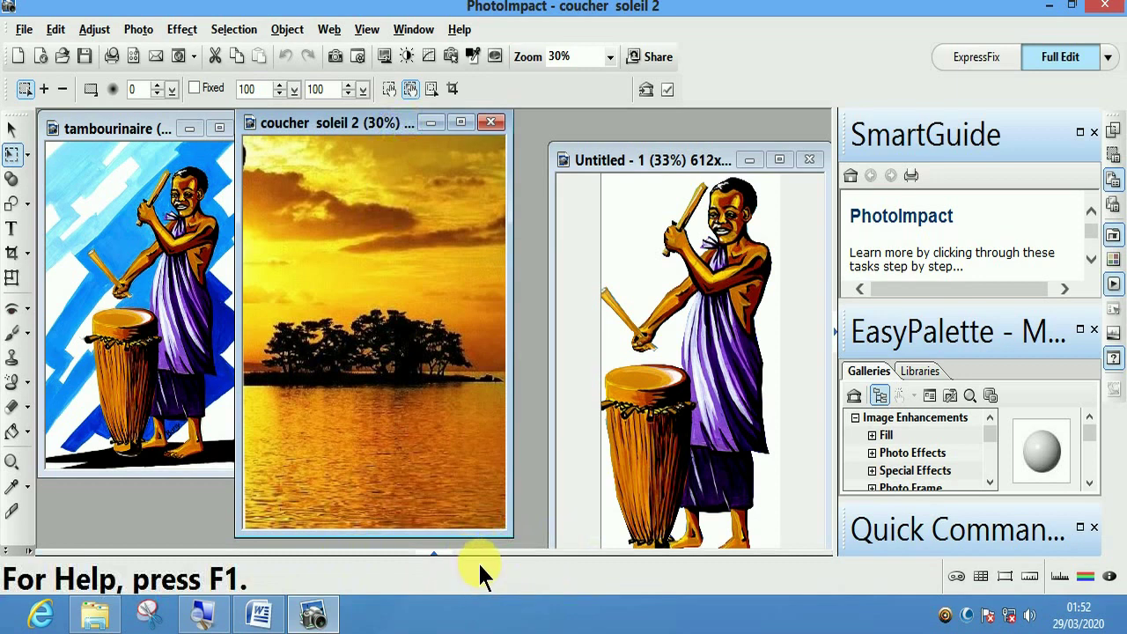
# Step: Expand the document manager to view the open images' thumbnails, select the sunset one, and collapse the manager
pyautogui.click(435, 551)
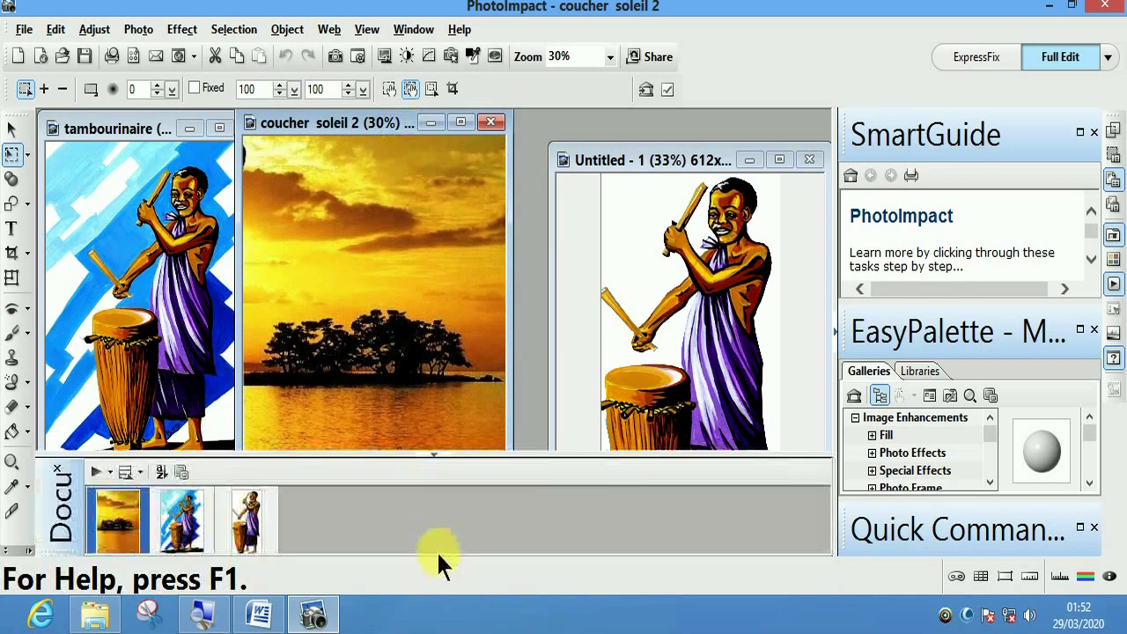
pyautogui.click(118, 525)
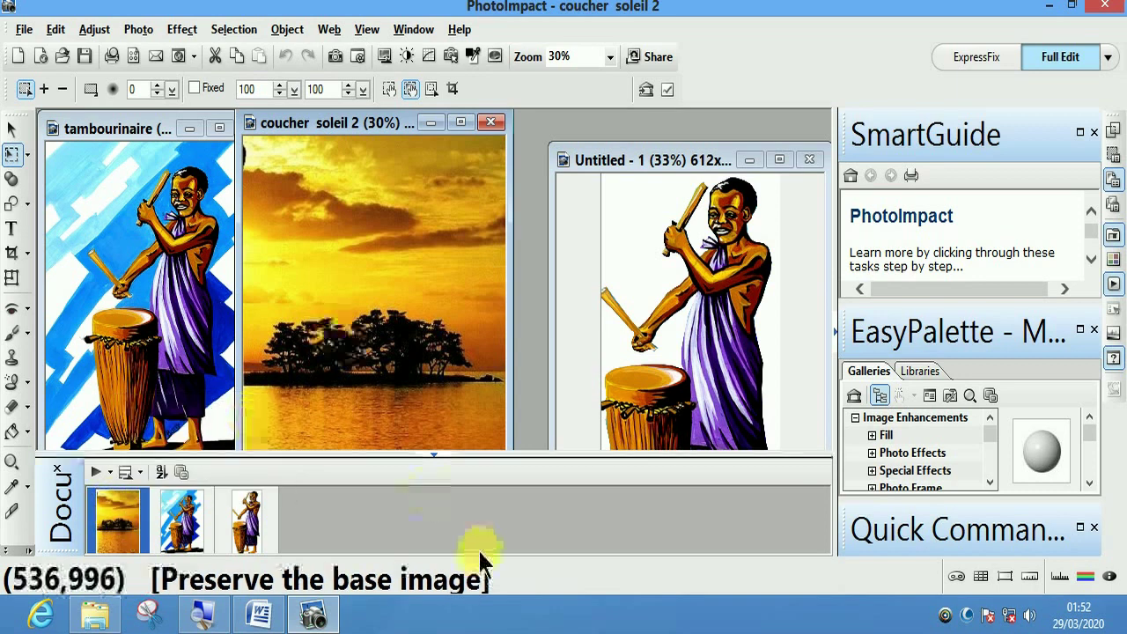
pyautogui.click(433, 457)
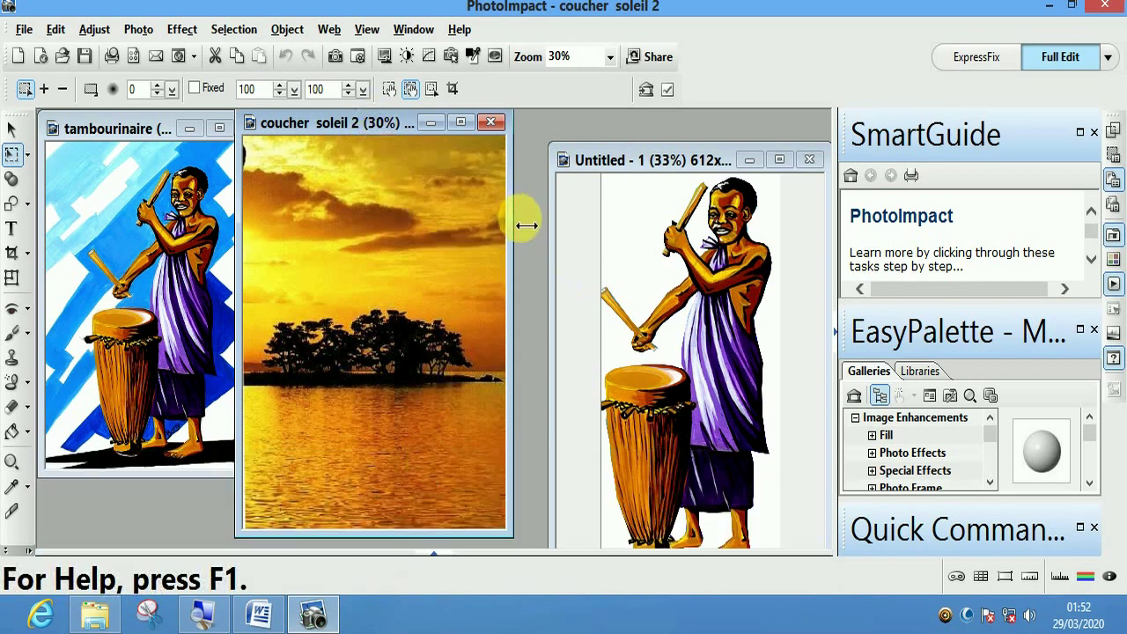
# Step: Widen the coucher soleil 2 window beyond its image and narrow it back to the image's width
pyautogui.moveTo(521, 223); pyautogui.dragTo(686, 229)
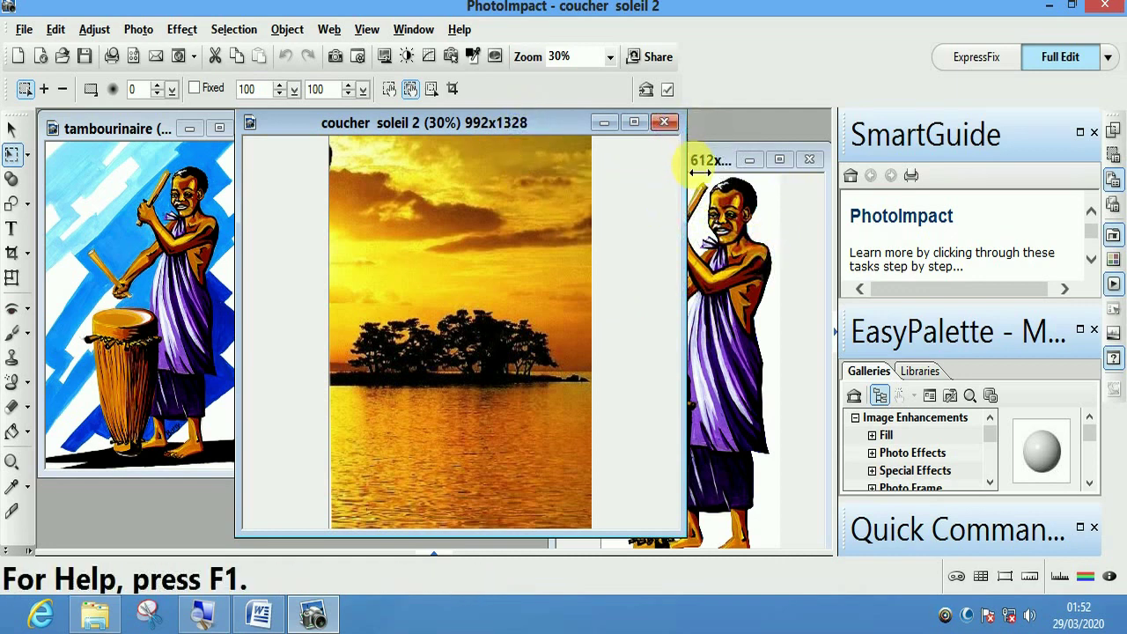
pyautogui.moveTo(699, 173); pyautogui.dragTo(529, 234)
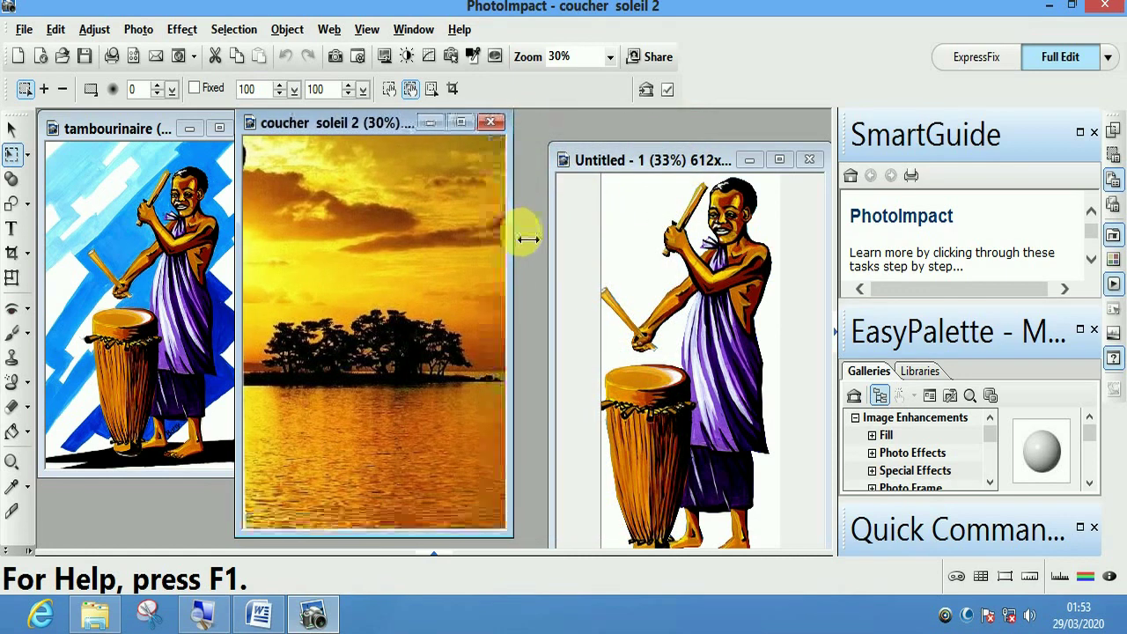
# Step: Move the cut-out drummer from Untitled - 1 into the coucher soleil 2 image, standing in front of the island
pyautogui.click(724, 307)
pyautogui.moveTo(727, 306); pyautogui.dragTo(507, 387)
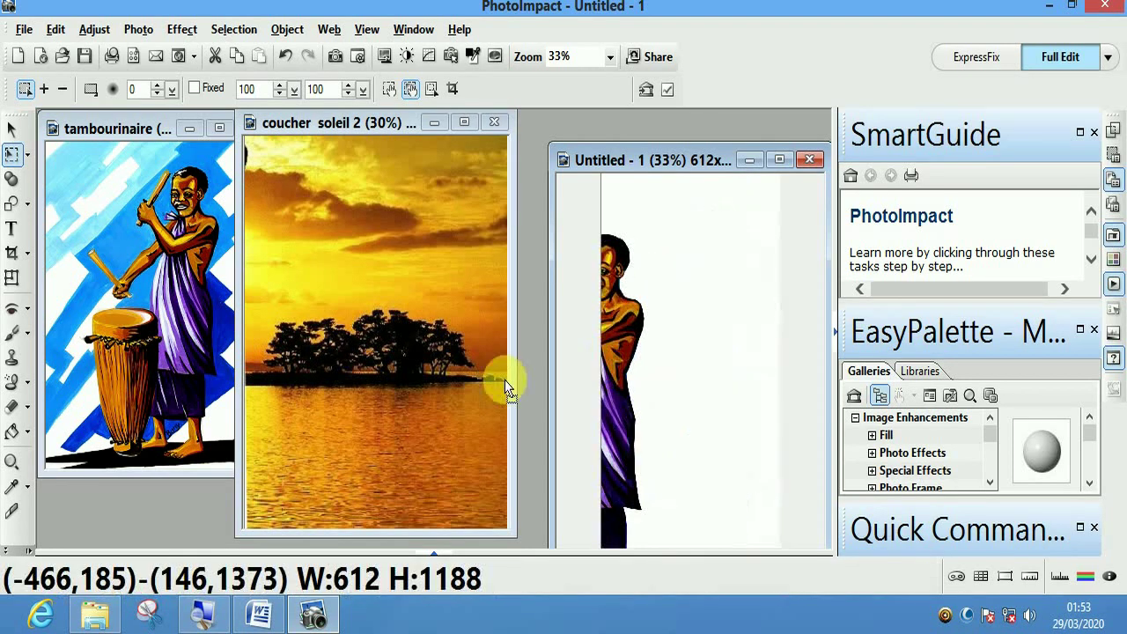
pyautogui.moveTo(382, 385); pyautogui.dragTo(361, 348)
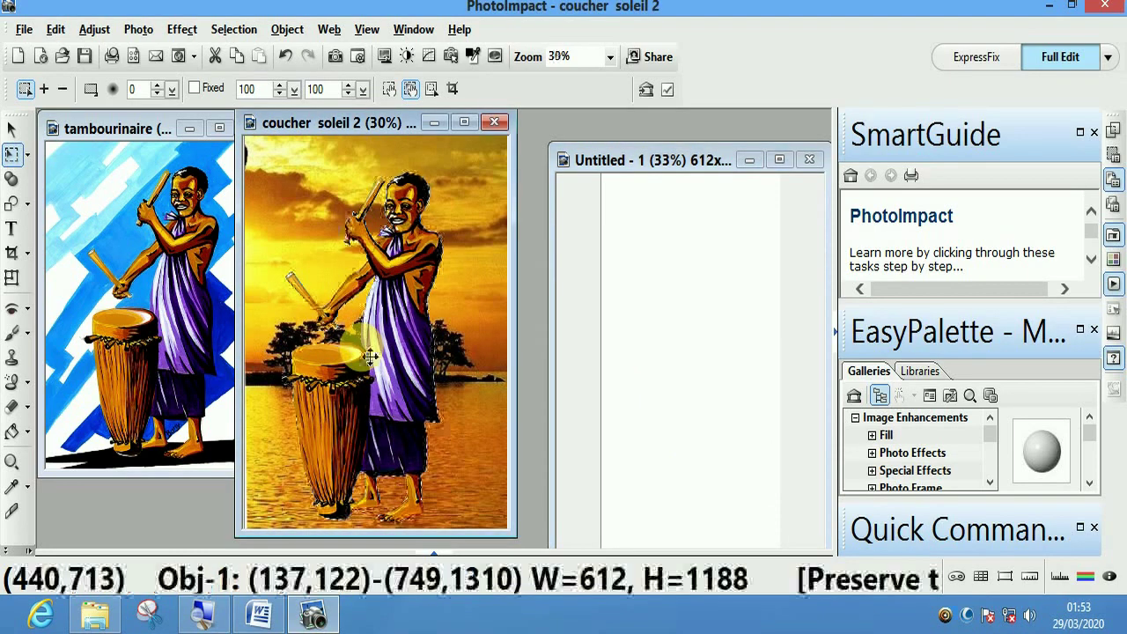
# Step: Close the emptied Untitled - 1 document without saving it
pyautogui.moveTo(724, 162); pyautogui.dragTo(677, 159)
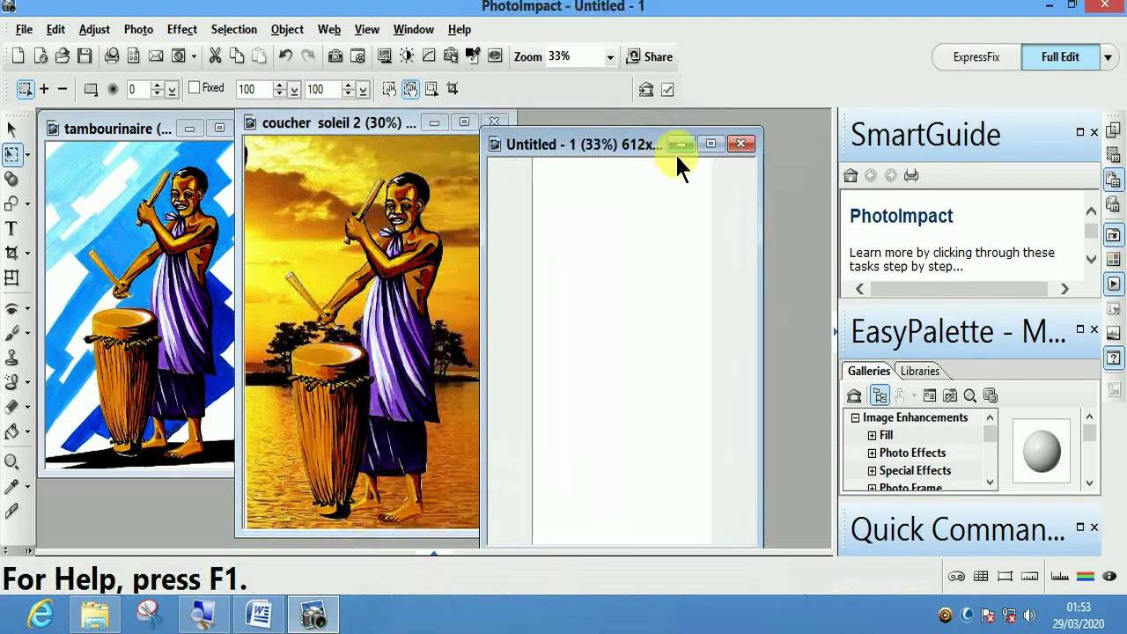
pyautogui.click(742, 144)
pyautogui.click(599, 323)
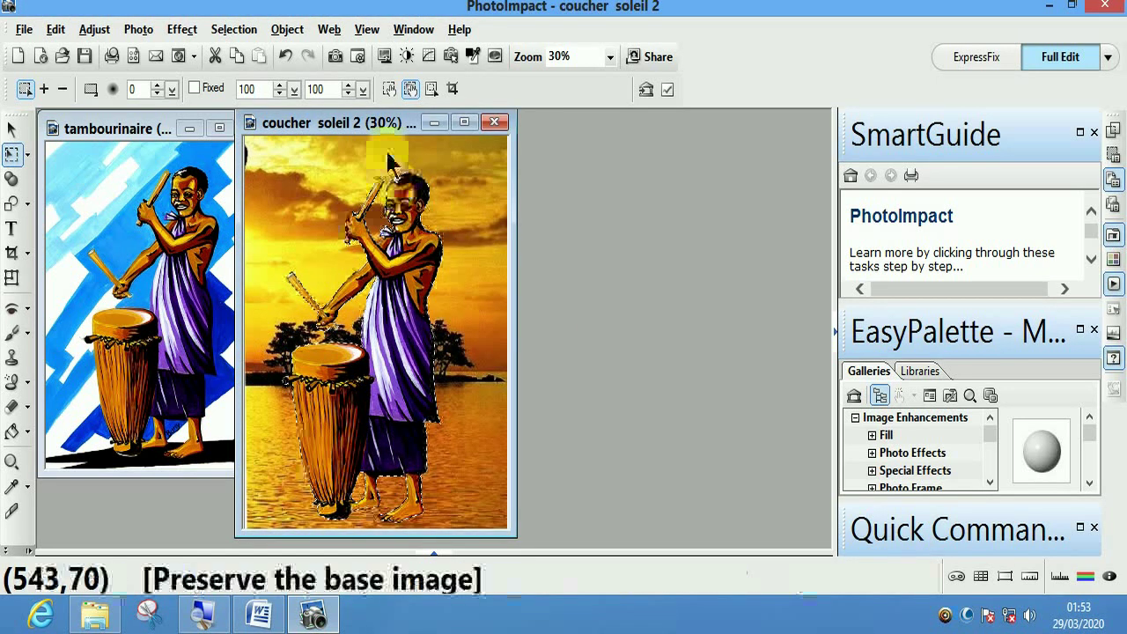
# Step: Move the coucher soleil 2 window away from the tambourinaire window so both images are fully visible
pyautogui.moveTo(382, 123); pyautogui.dragTo(563, 120)
pyautogui.moveTo(524, 253); pyautogui.dragTo(550, 261)
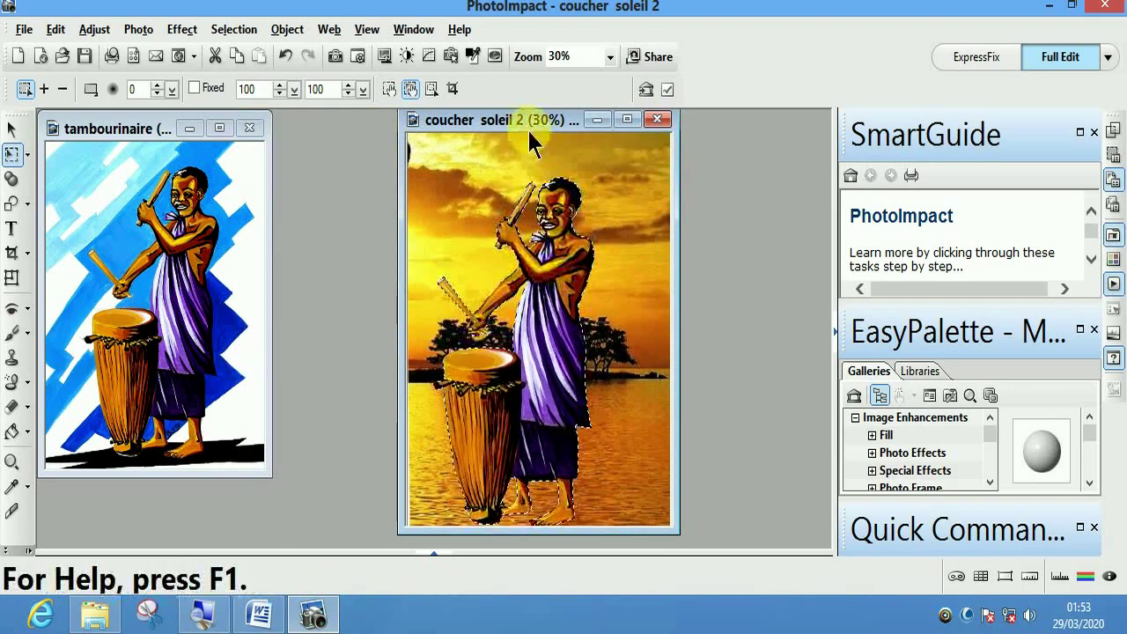
pyautogui.moveTo(527, 132); pyautogui.dragTo(516, 128)
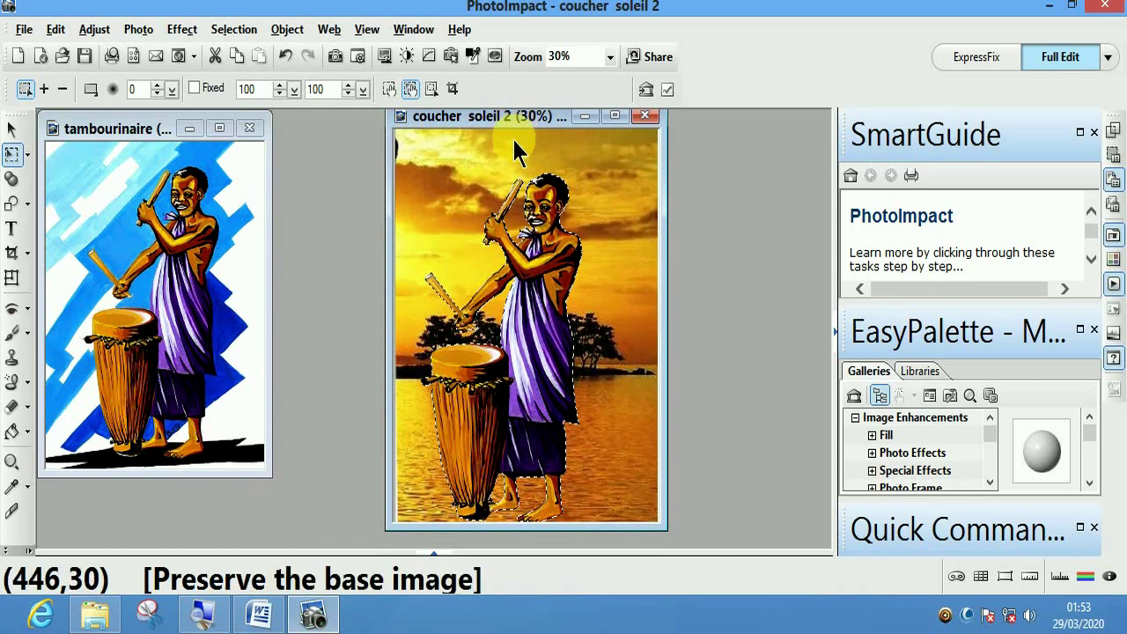
# Step: Adjust the drummer's placement over the sunset, slightly right of centre with his feet on the water
pyautogui.moveTo(539, 356); pyautogui.dragTo(574, 353)
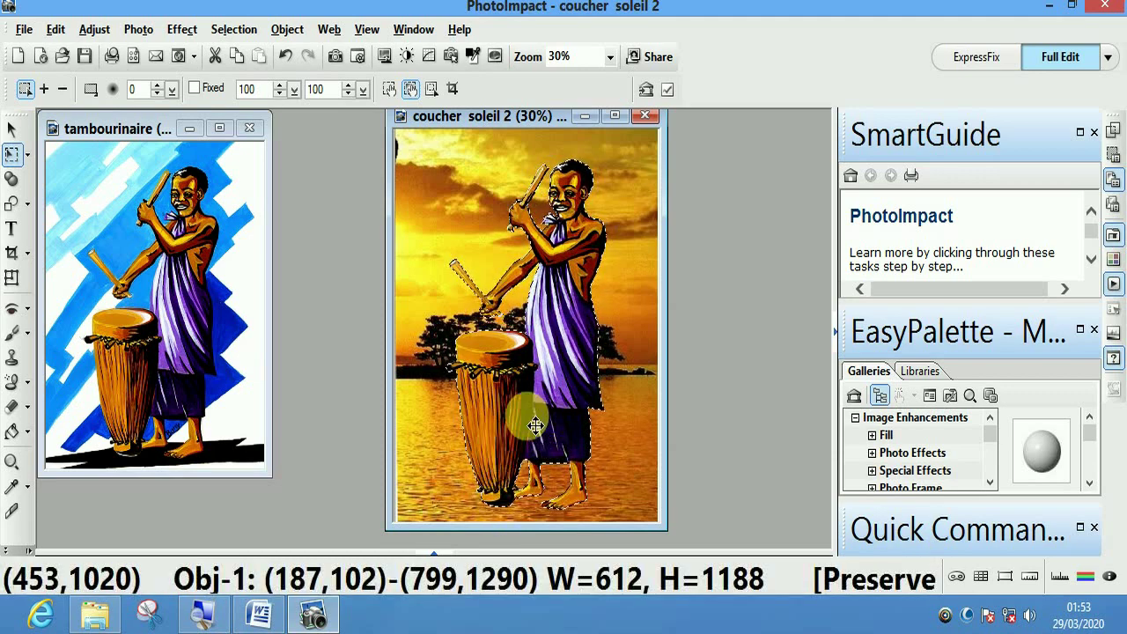
pyautogui.moveTo(527, 417); pyautogui.dragTo(493, 429)
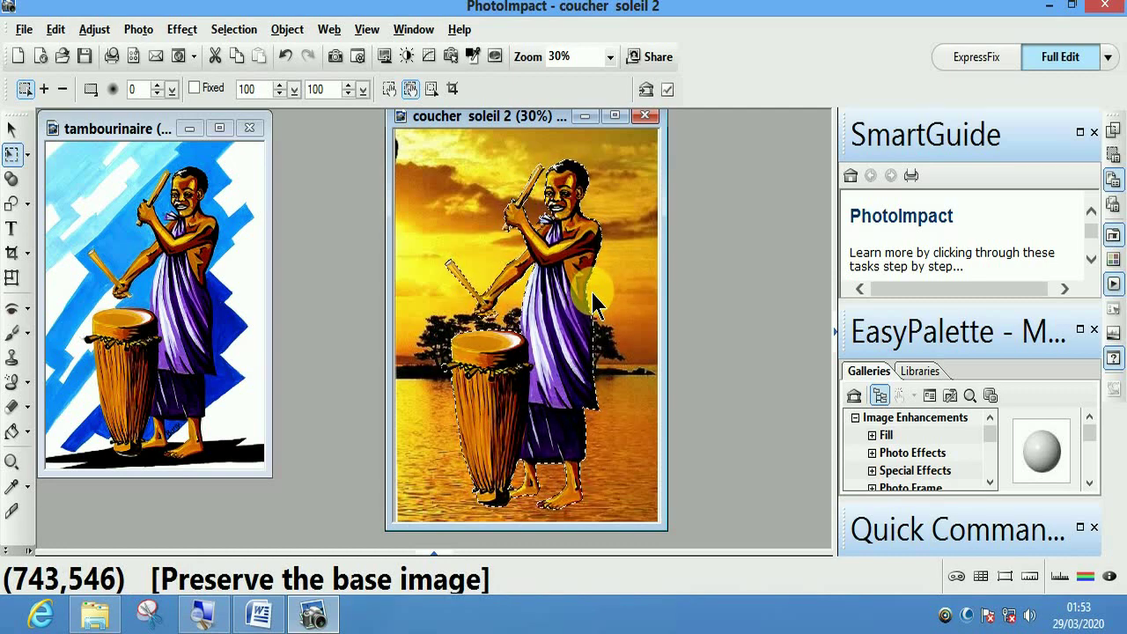
pyautogui.moveTo(569, 419); pyautogui.dragTo(568, 419)
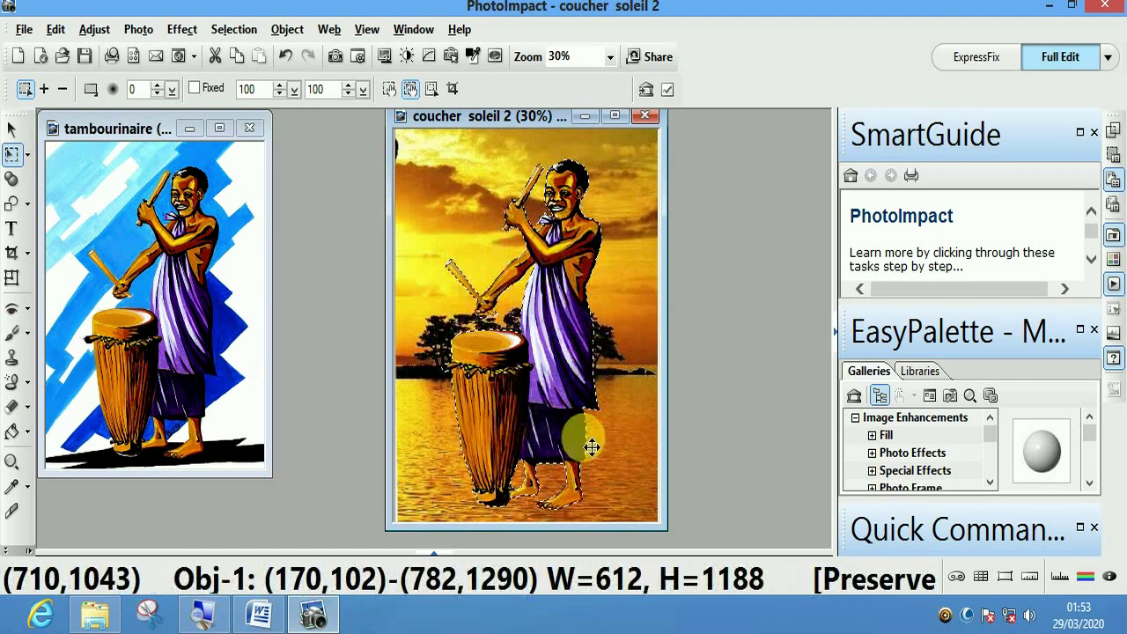
pyautogui.moveTo(501, 413); pyautogui.dragTo(504, 403)
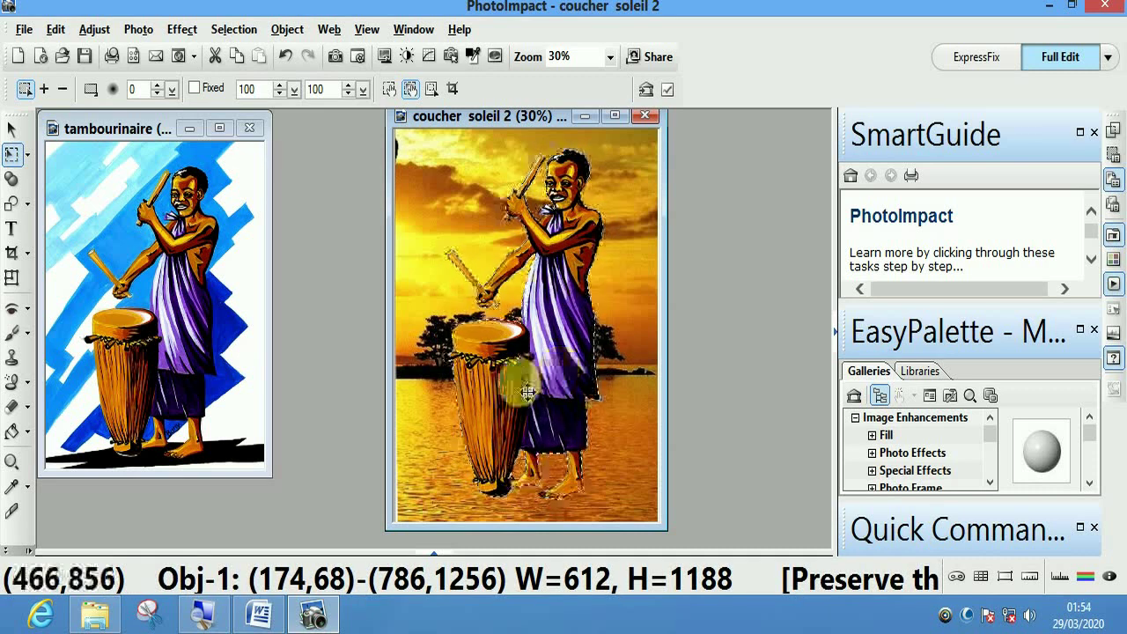
pyautogui.moveTo(517, 388)
pyautogui.mouseDown()
pyautogui.moveTo(510, 379)
pyautogui.moveTo(499, 393)
pyautogui.moveTo(516, 398)
pyautogui.mouseUp()
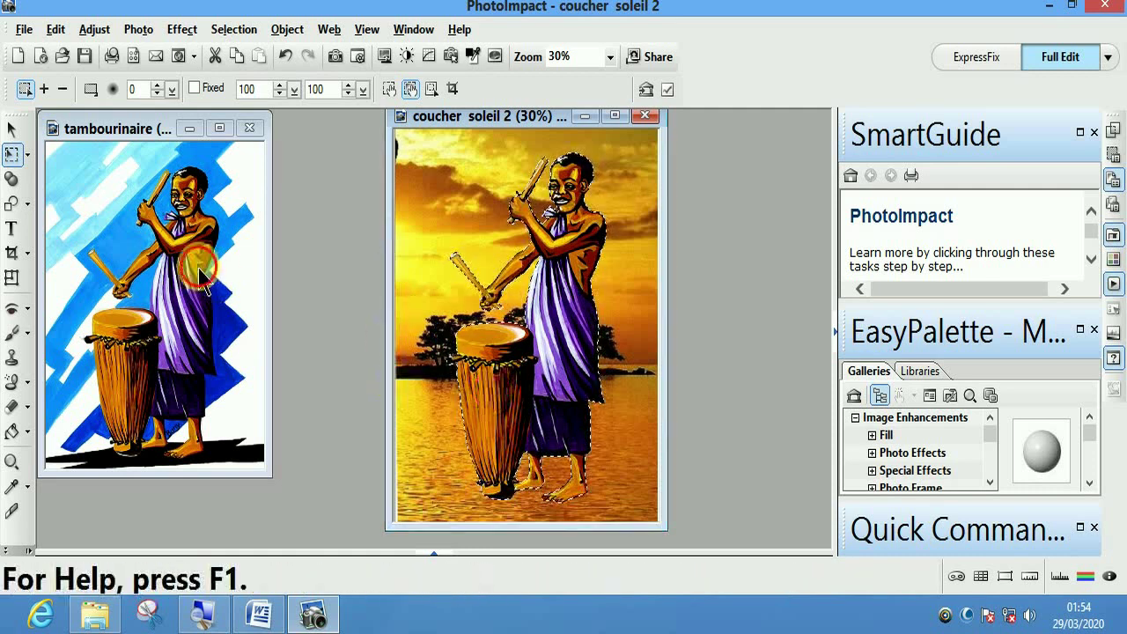
# Step: Close the tambourinaire image without saving changes and centre the coucher soleil 2 window in the workspace
pyautogui.hotkey('ctrl', 'Tab')
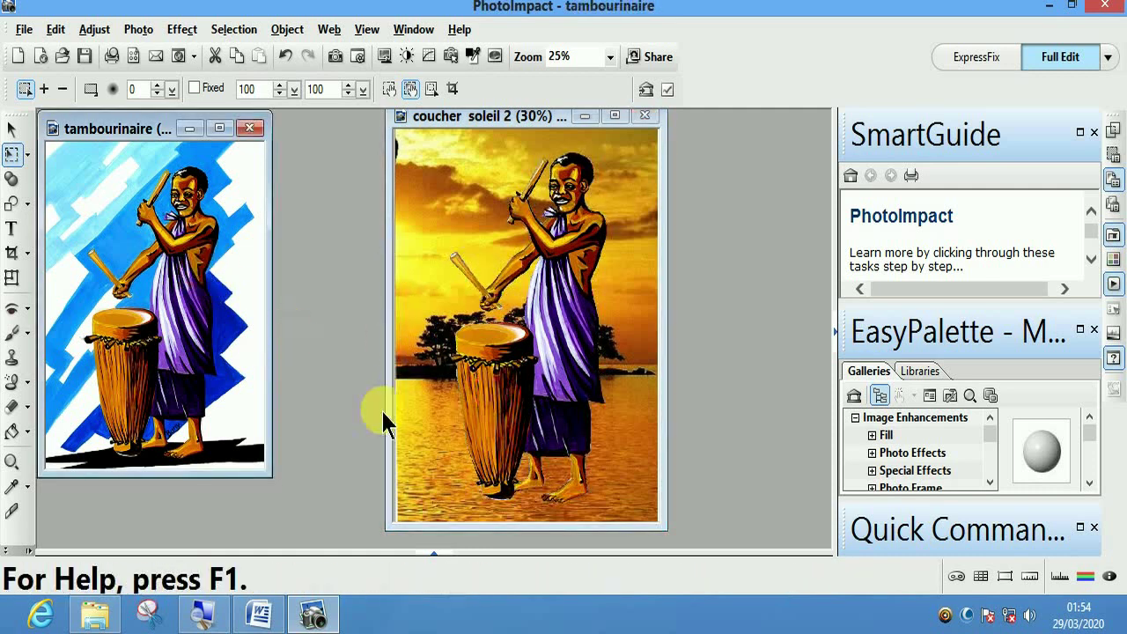
pyautogui.click(246, 127)
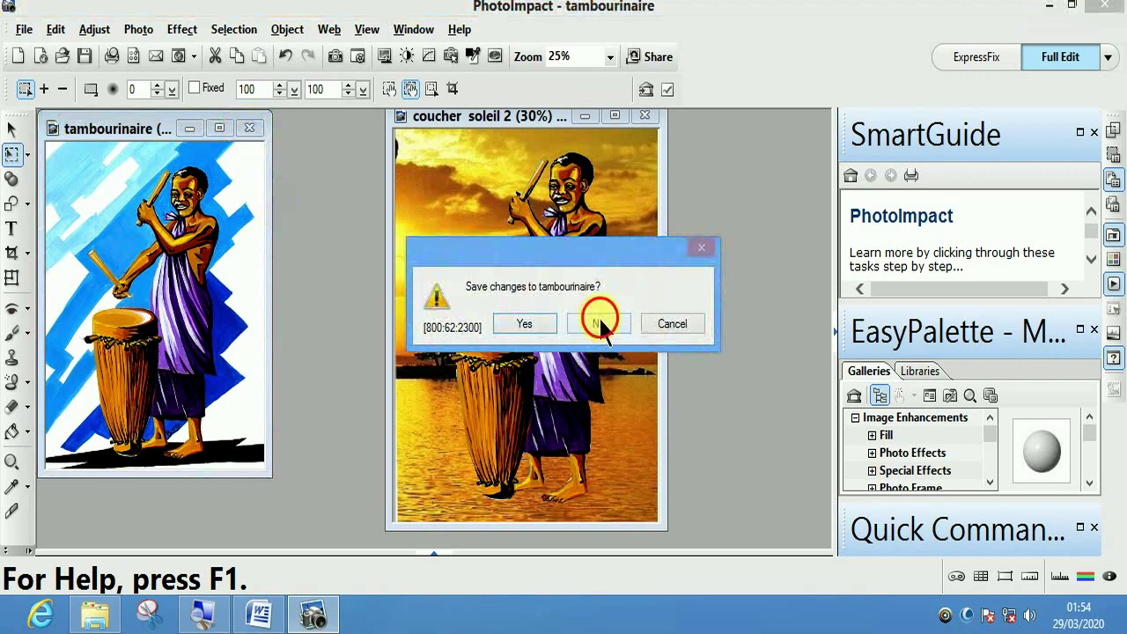
pyautogui.click(598, 324)
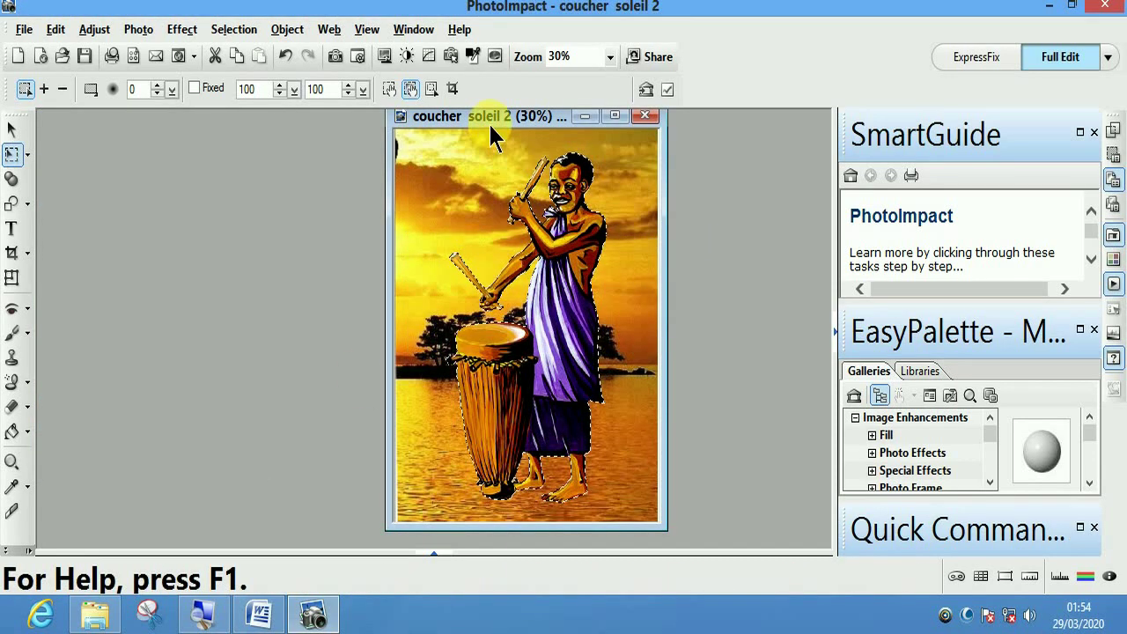
pyautogui.moveTo(487, 121); pyautogui.dragTo(407, 159)
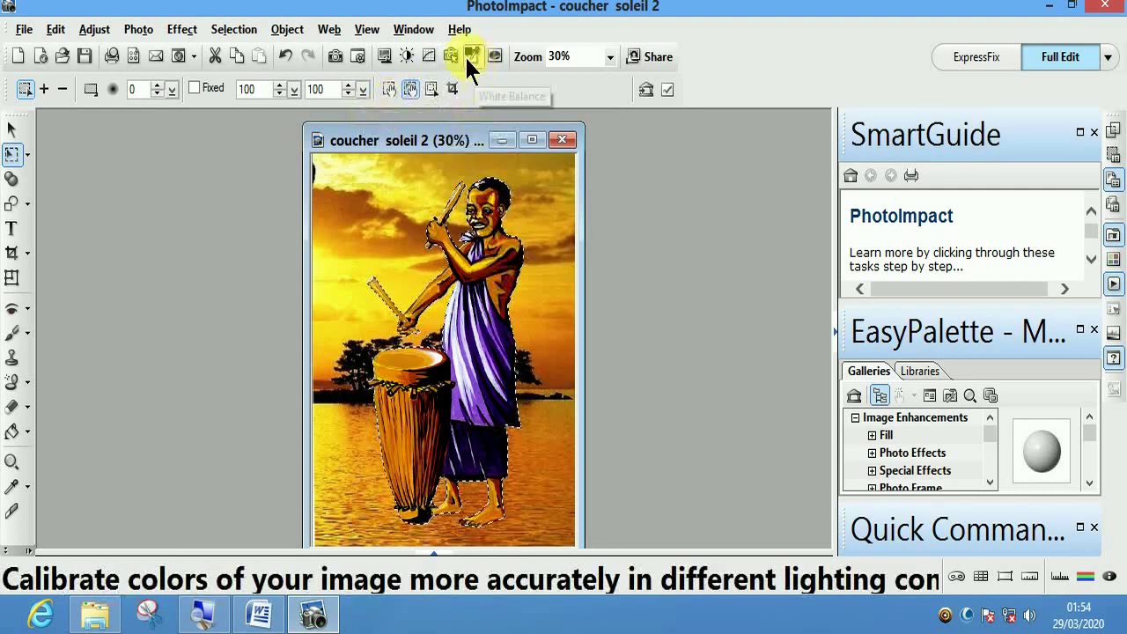
pyautogui.click(408, 51)
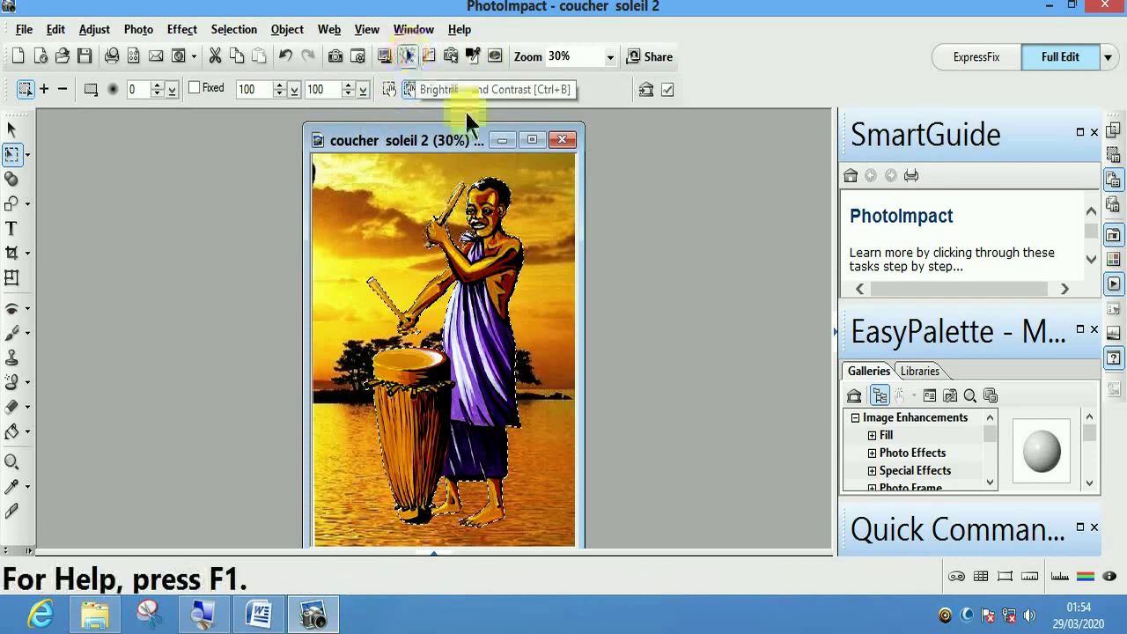
pyautogui.moveTo(529, 88); pyautogui.dragTo(584, 100)
pyautogui.click(781, 97)
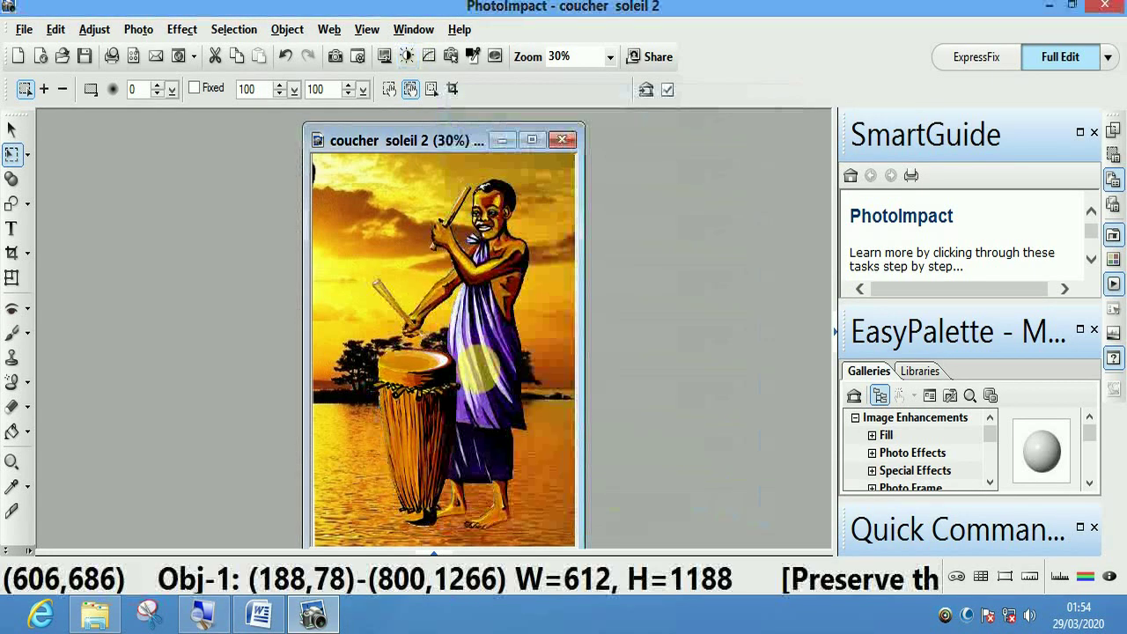
# Step: Nudge the drummer slightly up and to the left over the sunset and activate the Transform tool on him
pyautogui.moveTo(500, 368)
pyautogui.mouseDown()
pyautogui.moveTo(506, 378)
pyautogui.moveTo(495, 363)
pyautogui.mouseUp()
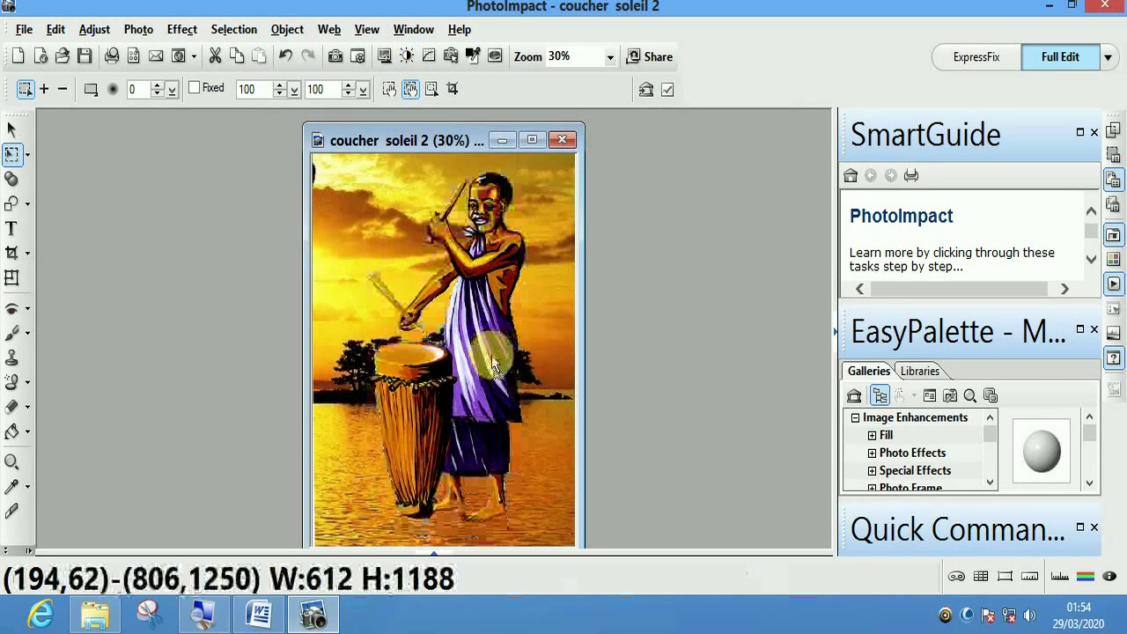
pyautogui.click(12, 278)
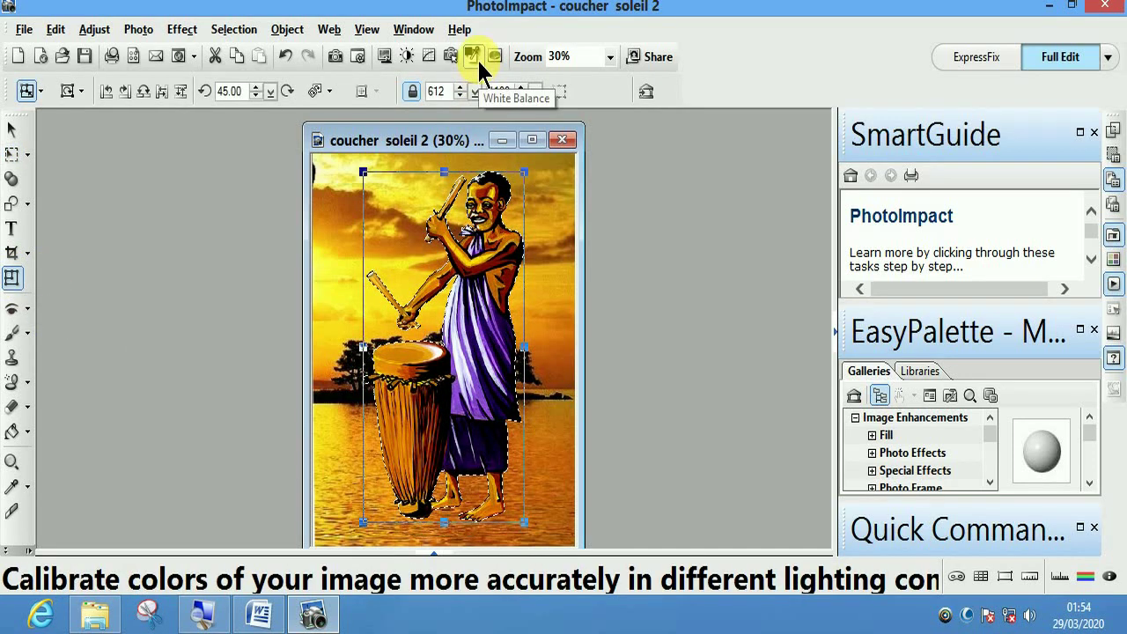
# Step: Try darkening the drummer with Brightness and Contrast down to brightness -84 and contrast 84, and reset the values
pyautogui.click(407, 56)
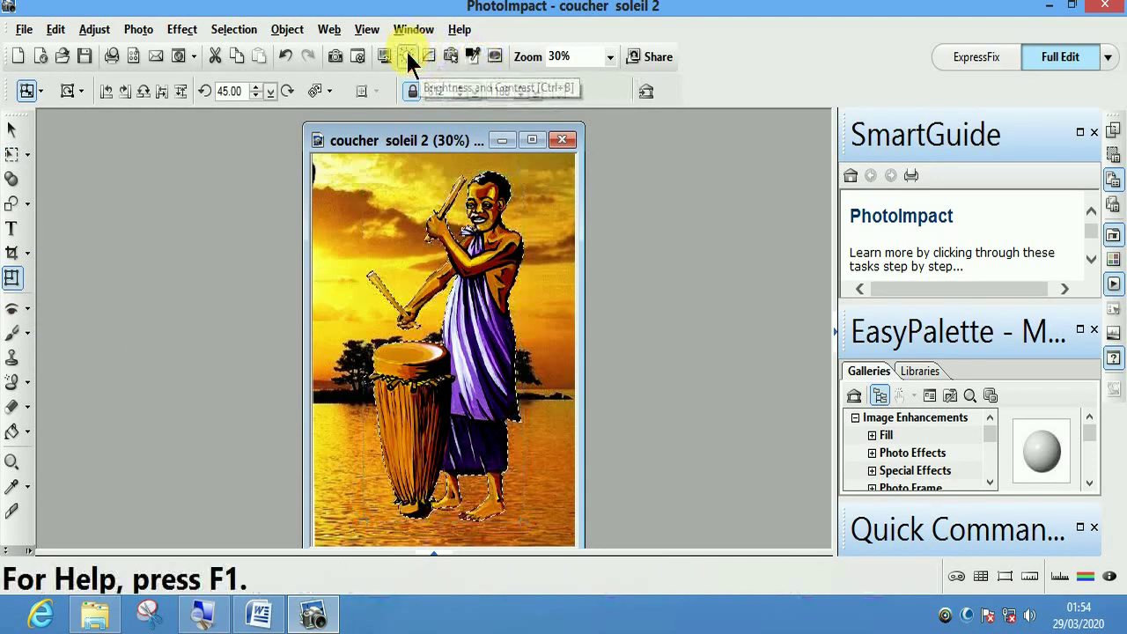
pyautogui.moveTo(561, 85); pyautogui.dragTo(816, 76)
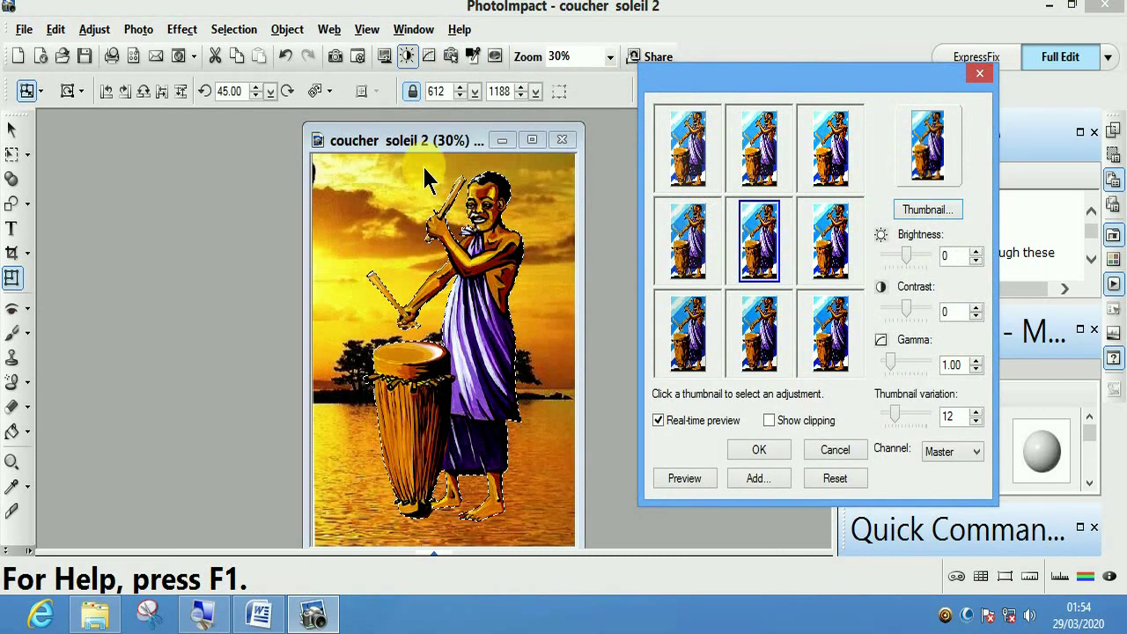
pyautogui.click(820, 358)
pyautogui.click(820, 358)
pyautogui.click(821, 358)
pyautogui.click(821, 359)
pyautogui.click(818, 361)
pyautogui.click(818, 361)
pyautogui.click(813, 366)
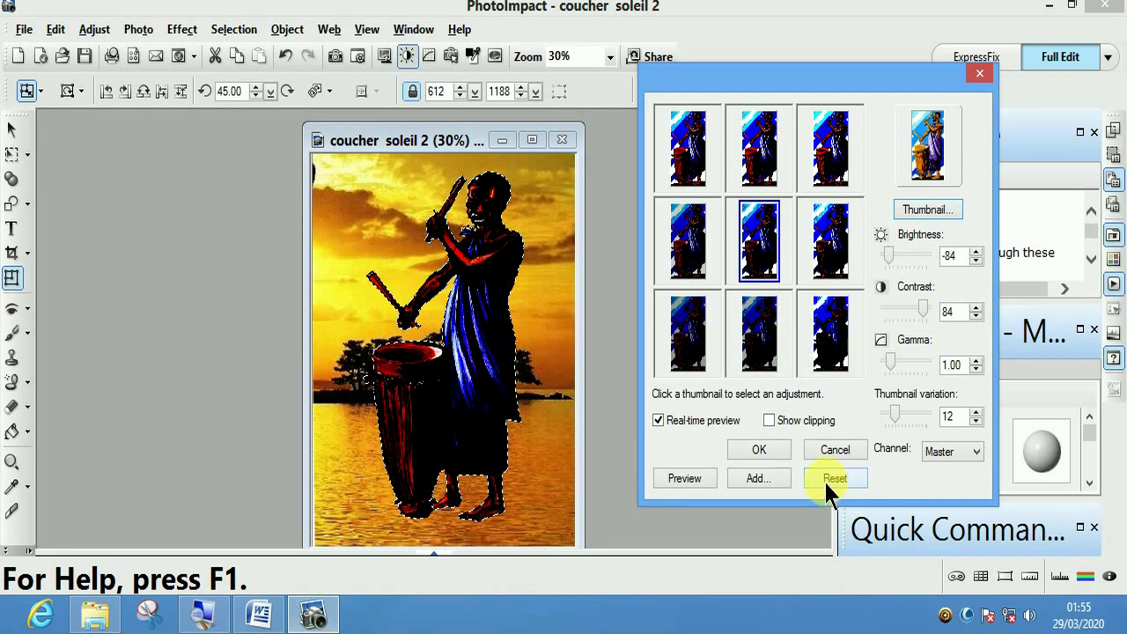
pyautogui.click(823, 475)
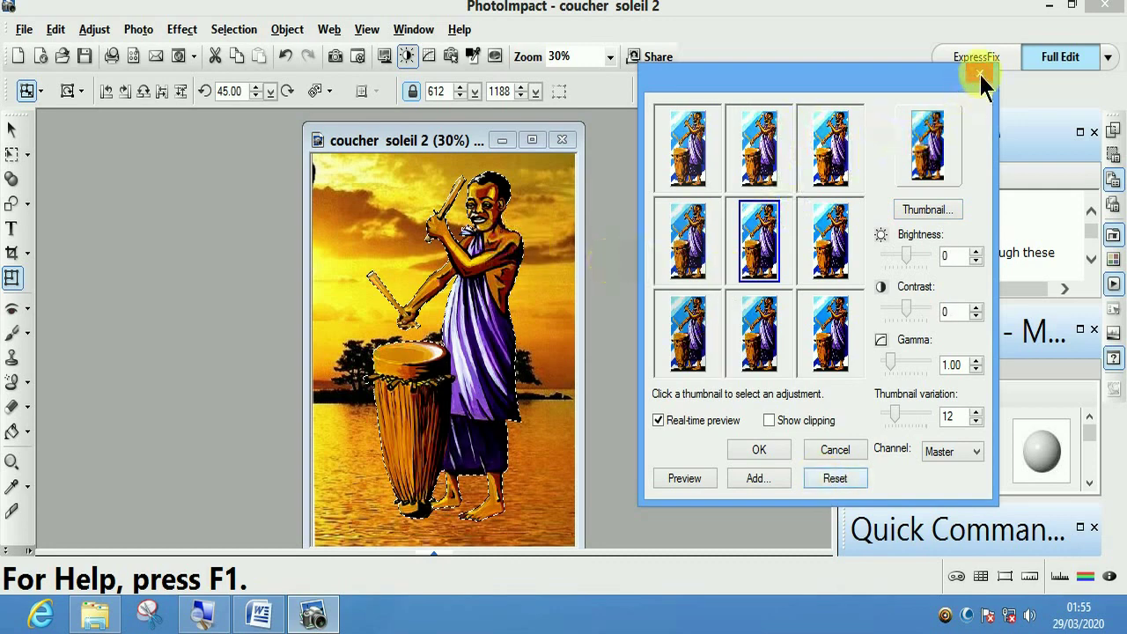
# Step: Try several brighter, darker and contrast variations on the drummer, reset them and leave Brightness and Contrast without applying
pyautogui.click(755, 158)
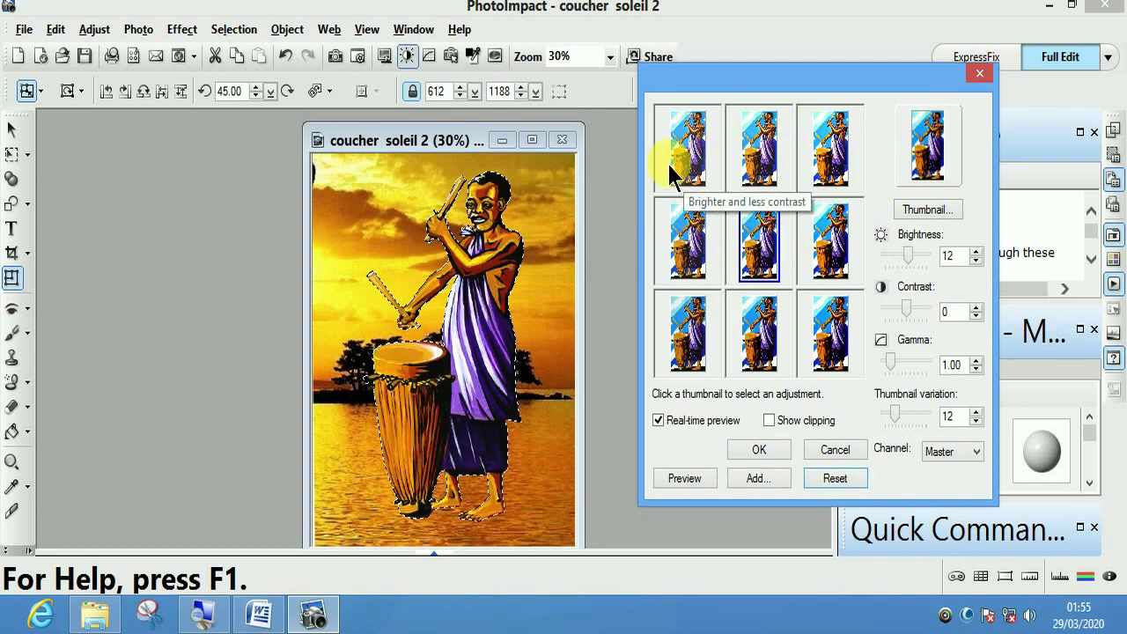
pyautogui.click(678, 163)
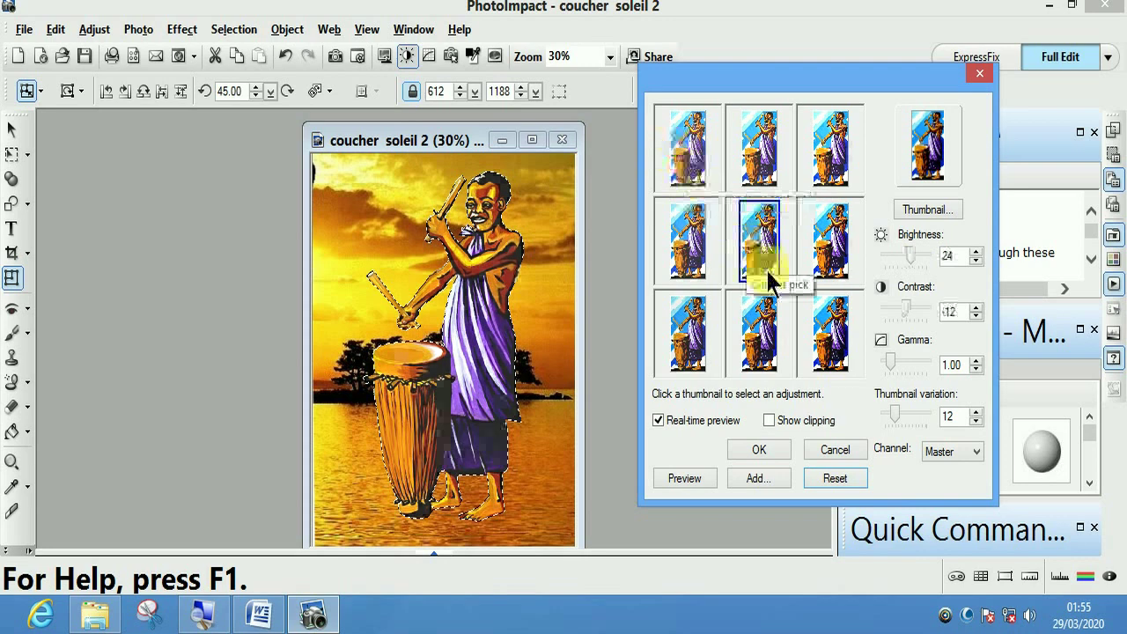
pyautogui.click(838, 264)
pyautogui.click(763, 342)
pyautogui.click(757, 342)
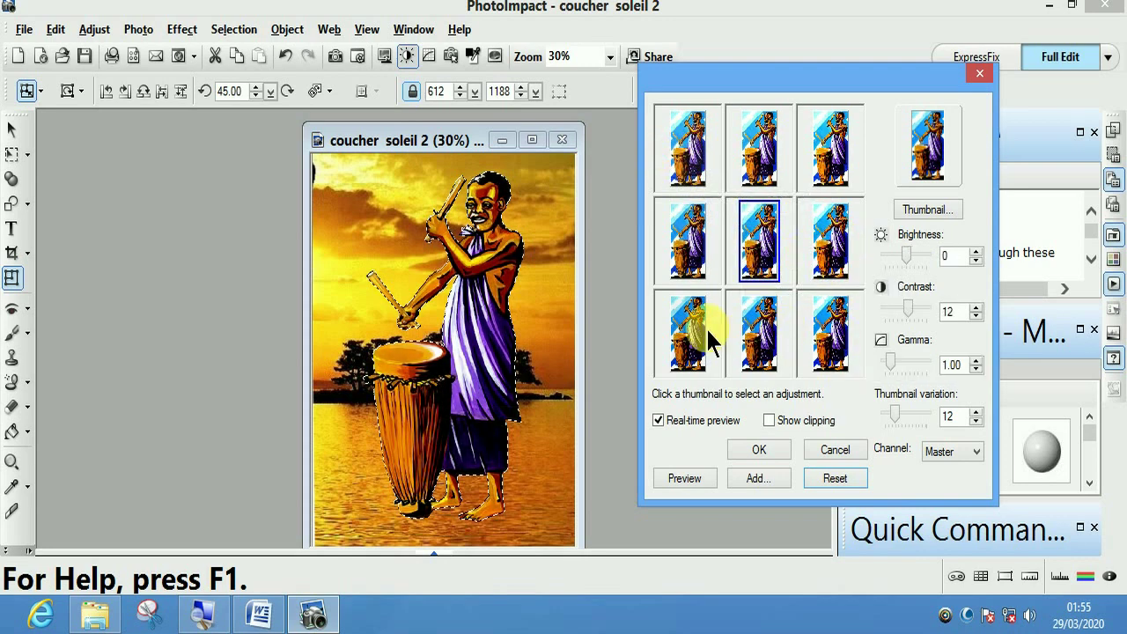
pyautogui.click(698, 334)
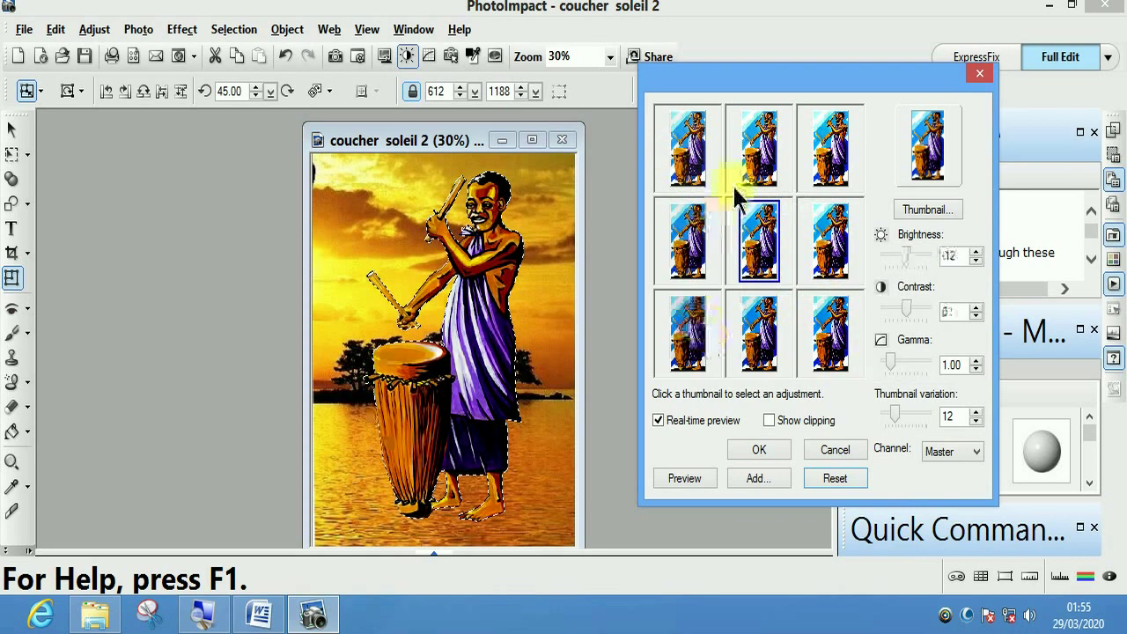
pyautogui.click(819, 477)
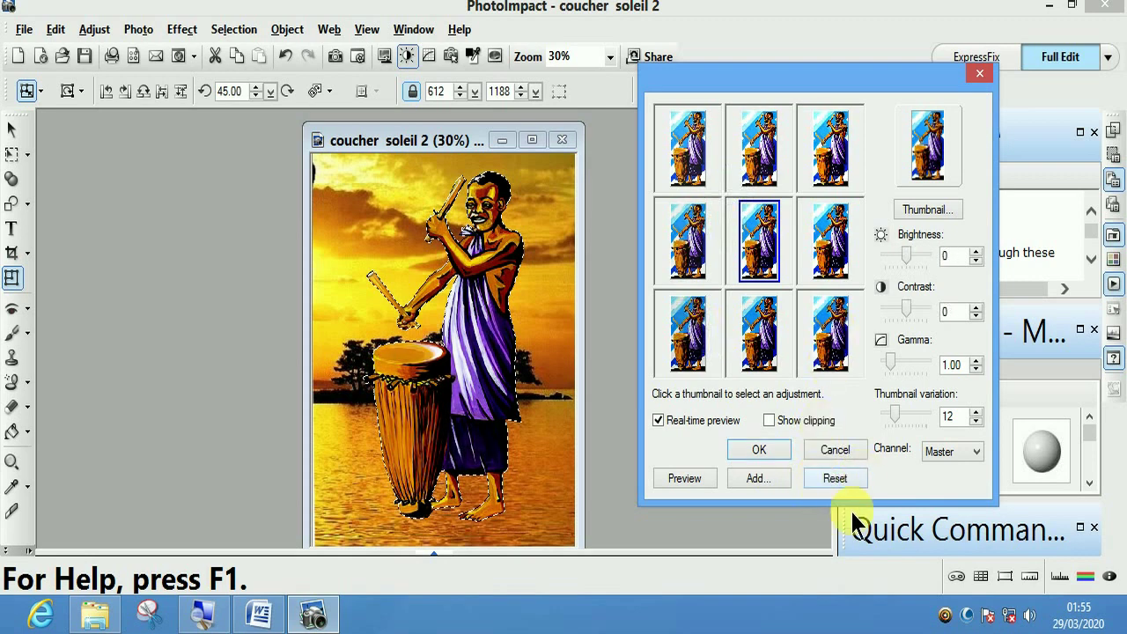
pyautogui.click(833, 483)
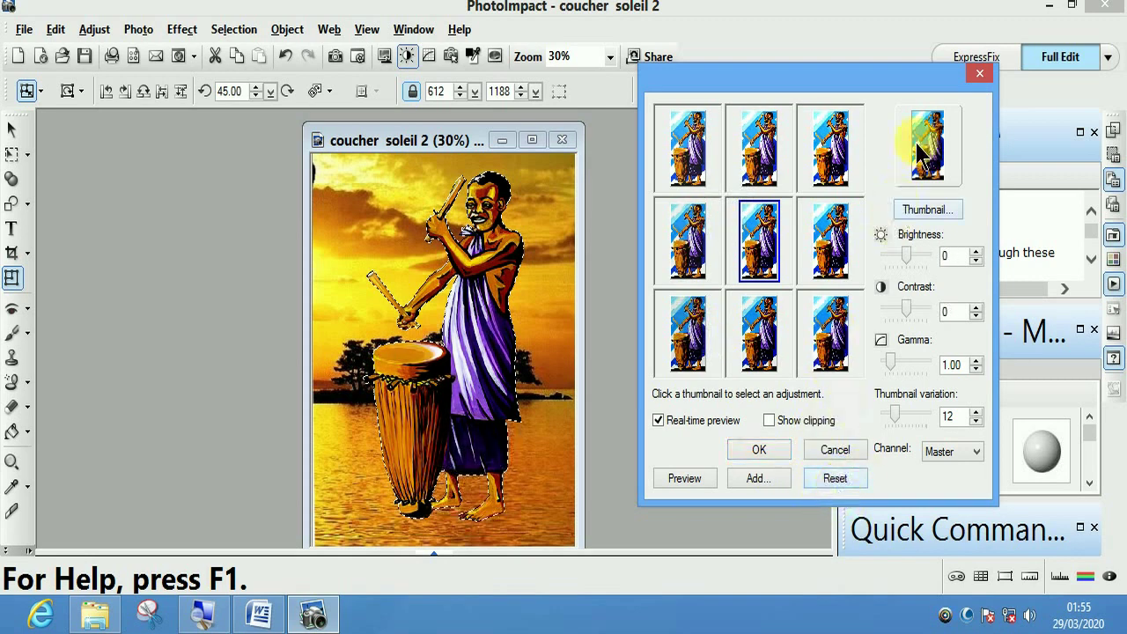
pyautogui.click(973, 76)
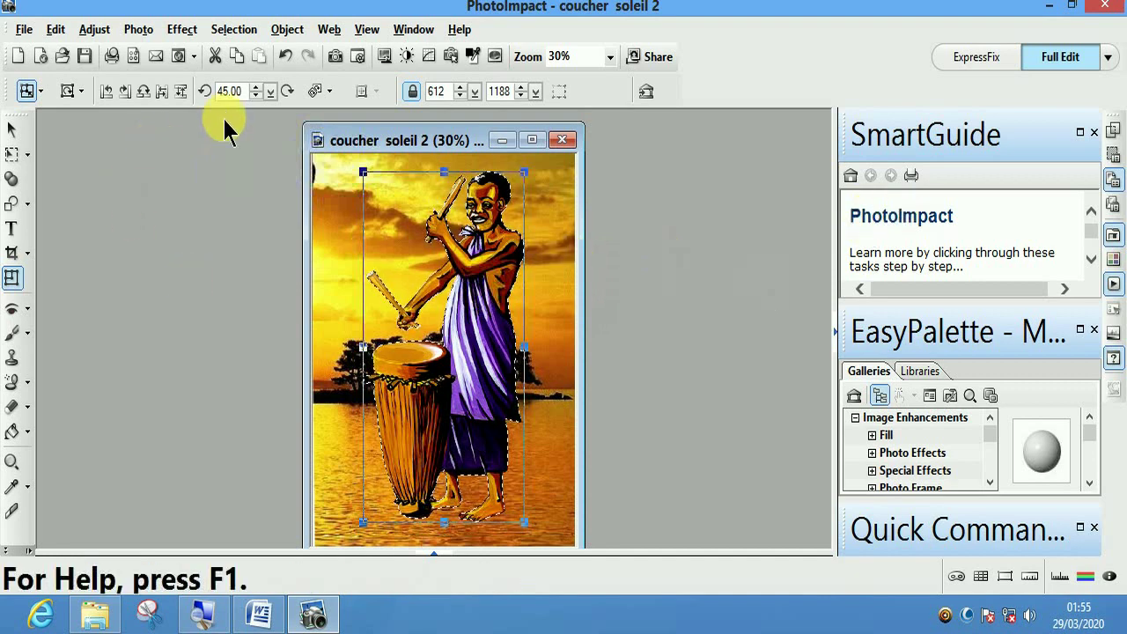
# Step: Flip the drummer horizontally so the drum faces the opposite side
pyautogui.click(162, 92)
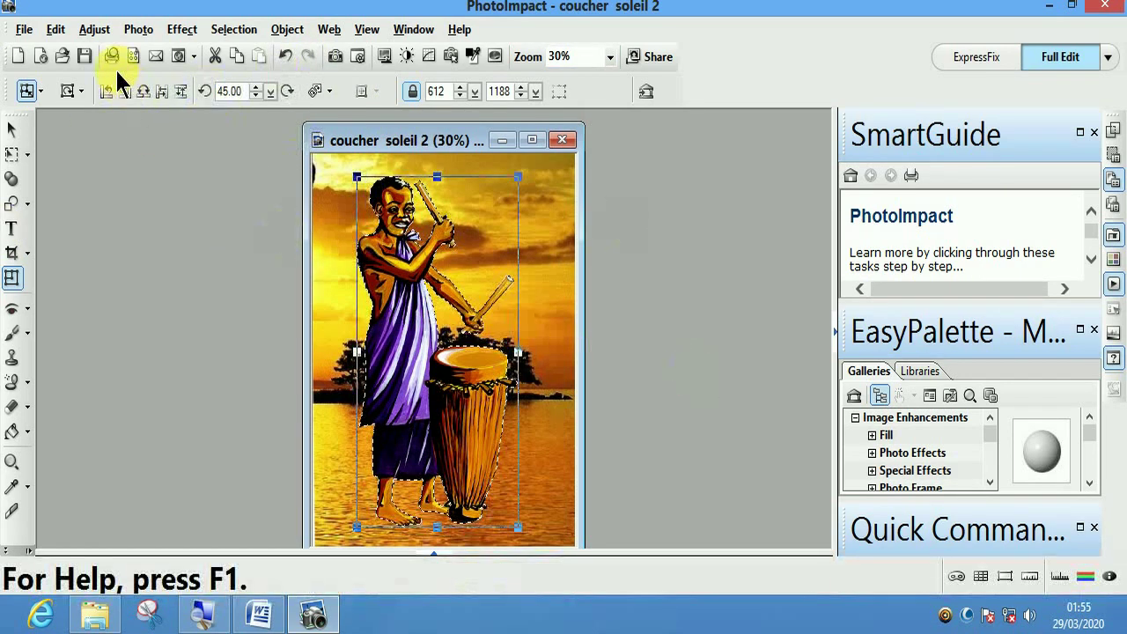
# Step: Open the coucher soleil image and arrange its window beside the coucher soleil 2 window
pyautogui.click(63, 55)
pyautogui.click(537, 288)
pyautogui.click(780, 384)
pyautogui.moveTo(411, 232); pyautogui.dragTo(344, 178)
pyautogui.moveTo(471, 150); pyautogui.dragTo(697, 152)
# Step: Move the flipped drummer into the coucher soleil image and position him with his head and shoulders inside the frame
pyautogui.moveTo(657, 312); pyautogui.dragTo(443, 355)
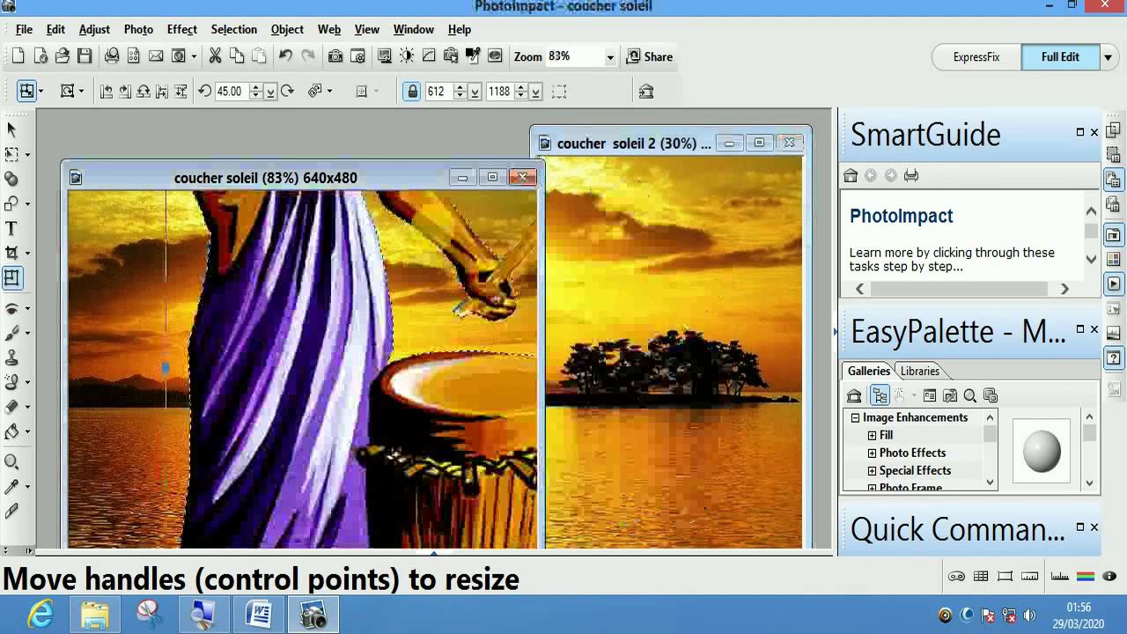
pyautogui.moveTo(410, 171); pyautogui.dragTo(463, 121)
pyautogui.moveTo(352, 196); pyautogui.dragTo(742, 317)
pyautogui.click(291, 319)
pyautogui.moveTo(467, 354); pyautogui.dragTo(392, 250)
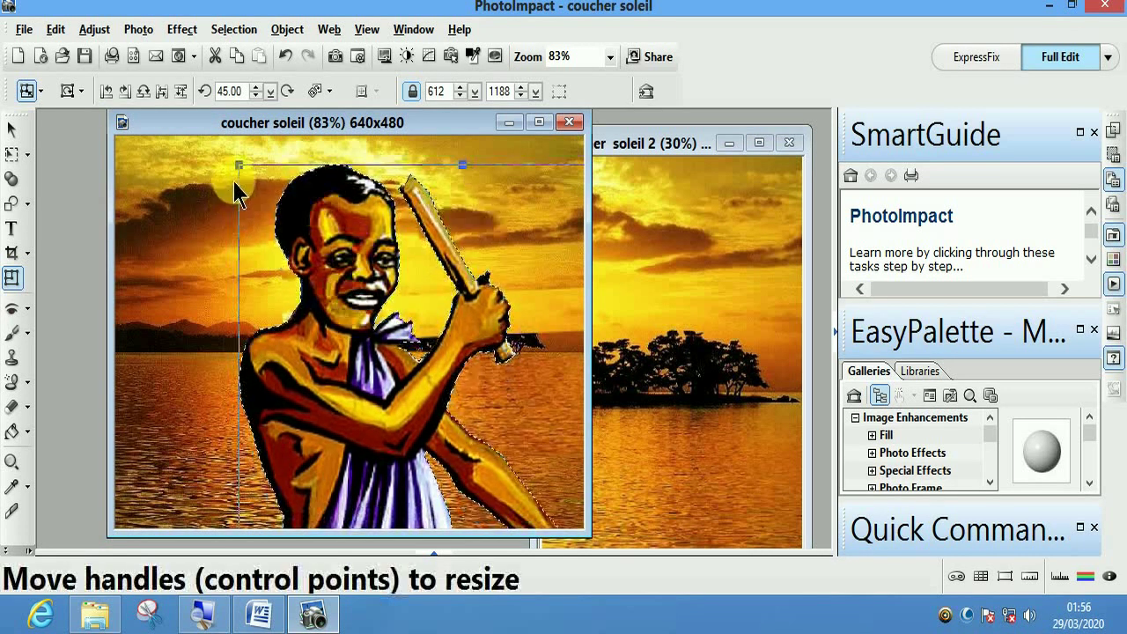
# Step: Shrink the drummer proportionally to about 369 by 717 pixels and move him so part of the drum shows in the coucher soleil frame
pyautogui.moveTo(251, 181); pyautogui.dragTo(366, 429)
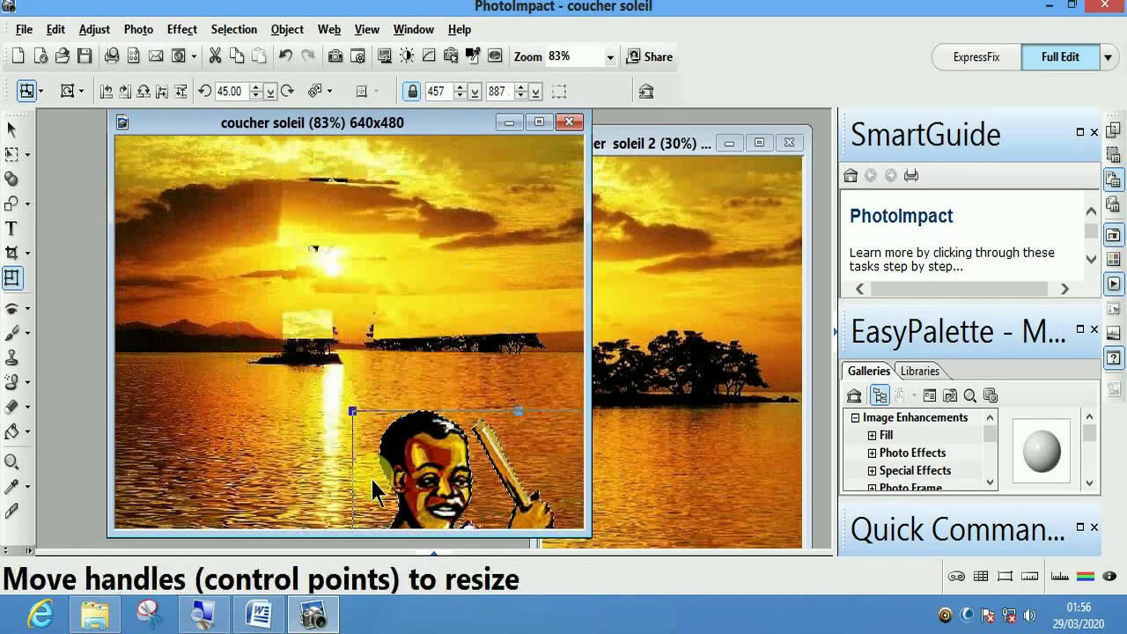
pyautogui.moveTo(439, 493); pyautogui.dragTo(295, 252)
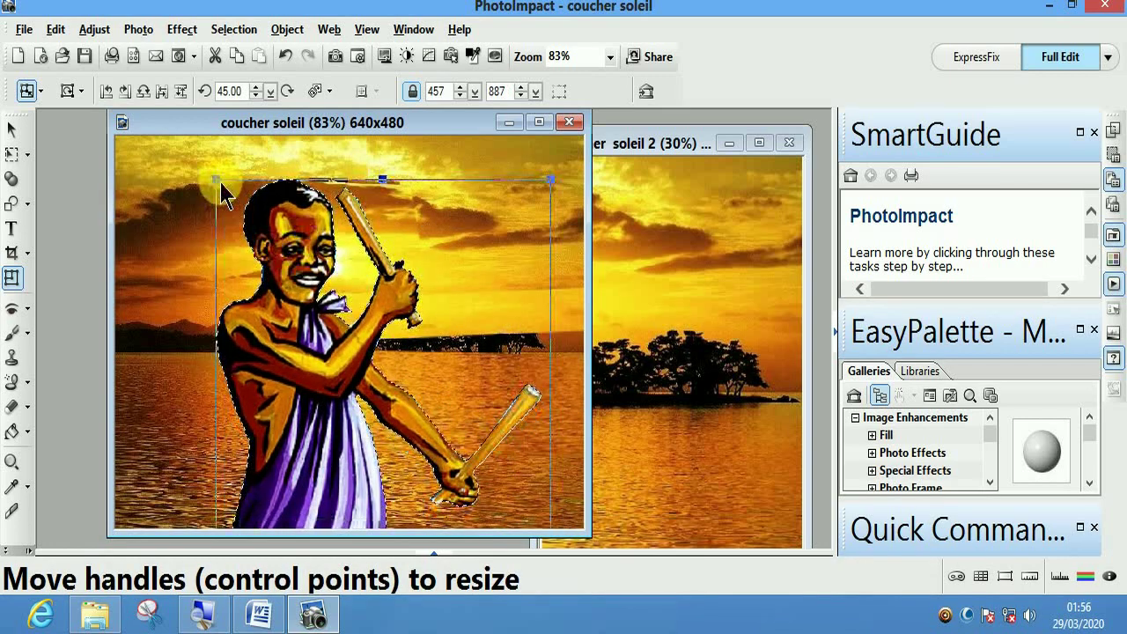
pyautogui.click(230, 192)
pyautogui.moveTo(226, 190); pyautogui.dragTo(318, 308)
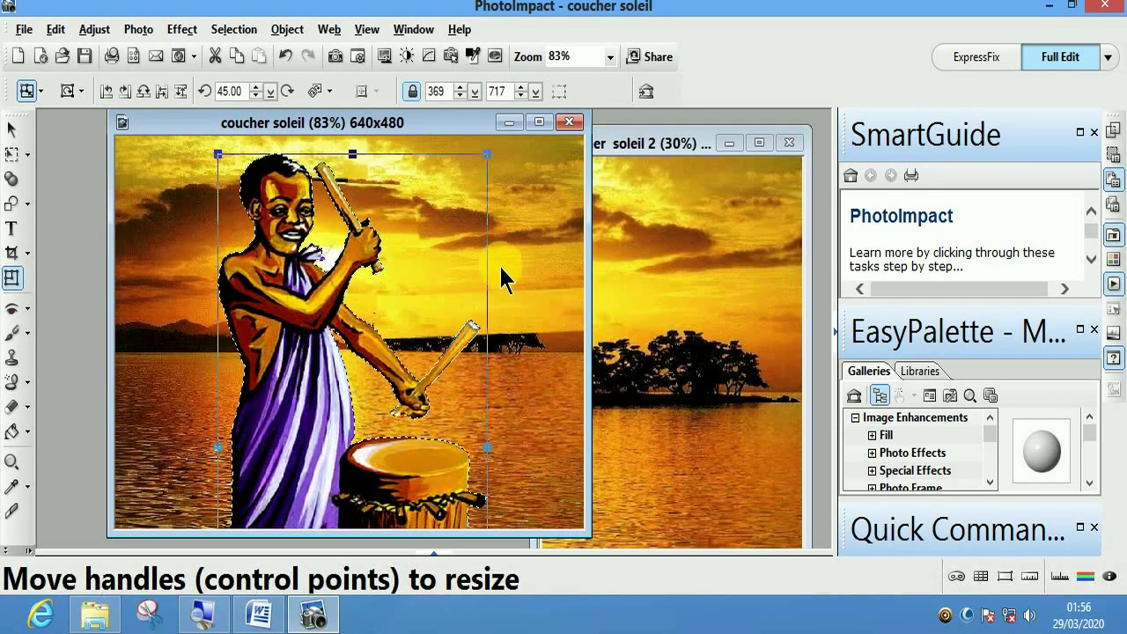
pyautogui.click(730, 278)
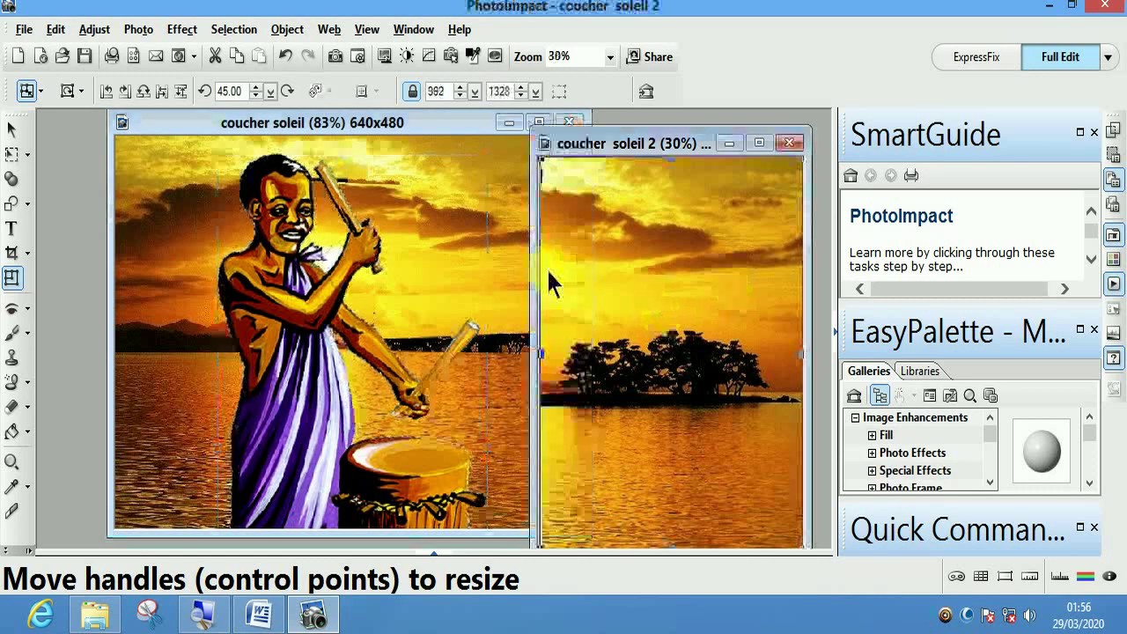
pyautogui.click(450, 251)
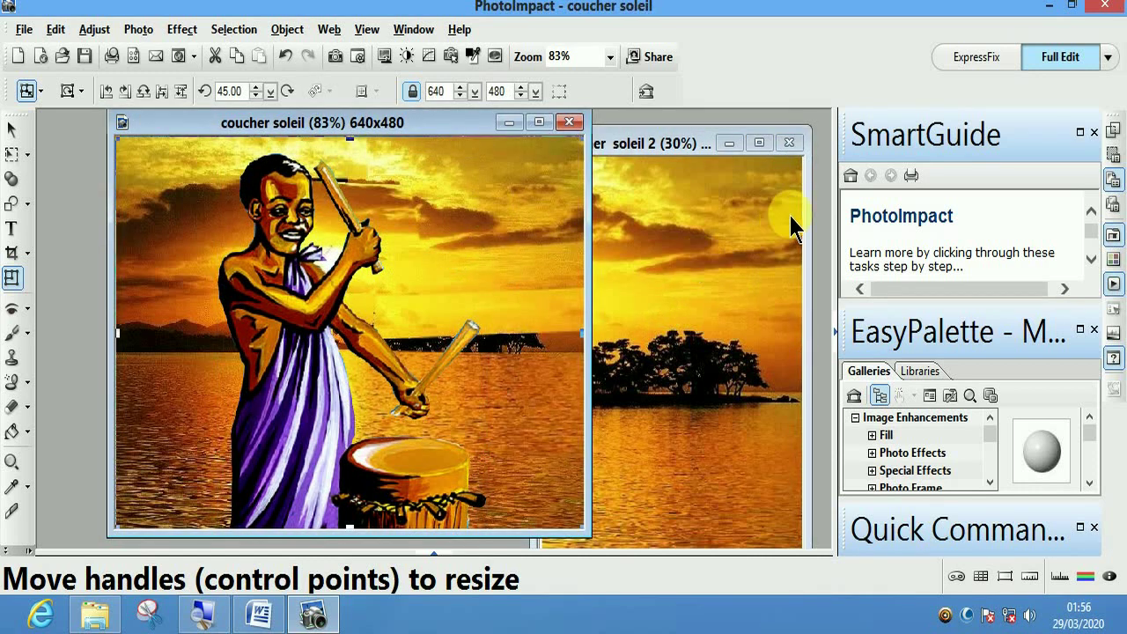
pyautogui.click(728, 215)
pyautogui.click(432, 229)
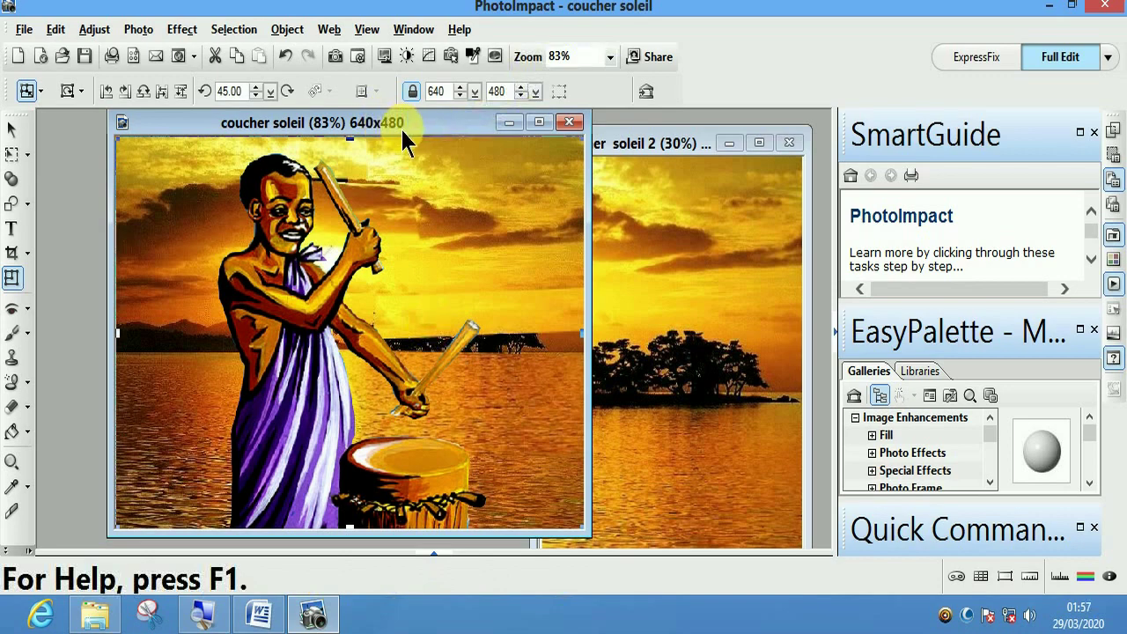
pyautogui.click(671, 245)
pyautogui.click(427, 229)
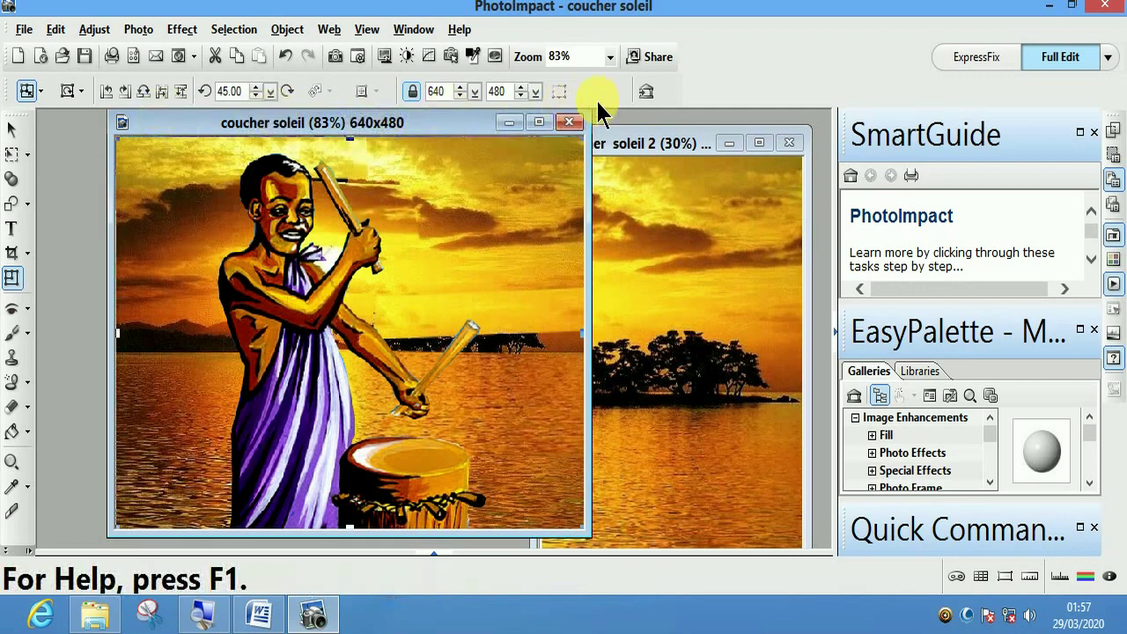
# Step: Shrink the drummer proportionally to about 218 by 423 pixels and position him with the whole figure and drum inside the coucher soleil image
pyautogui.moveTo(446, 129)
pyautogui.mouseDown()
pyautogui.moveTo(347, 125)
pyautogui.moveTo(438, 126)
pyautogui.mouseUp()
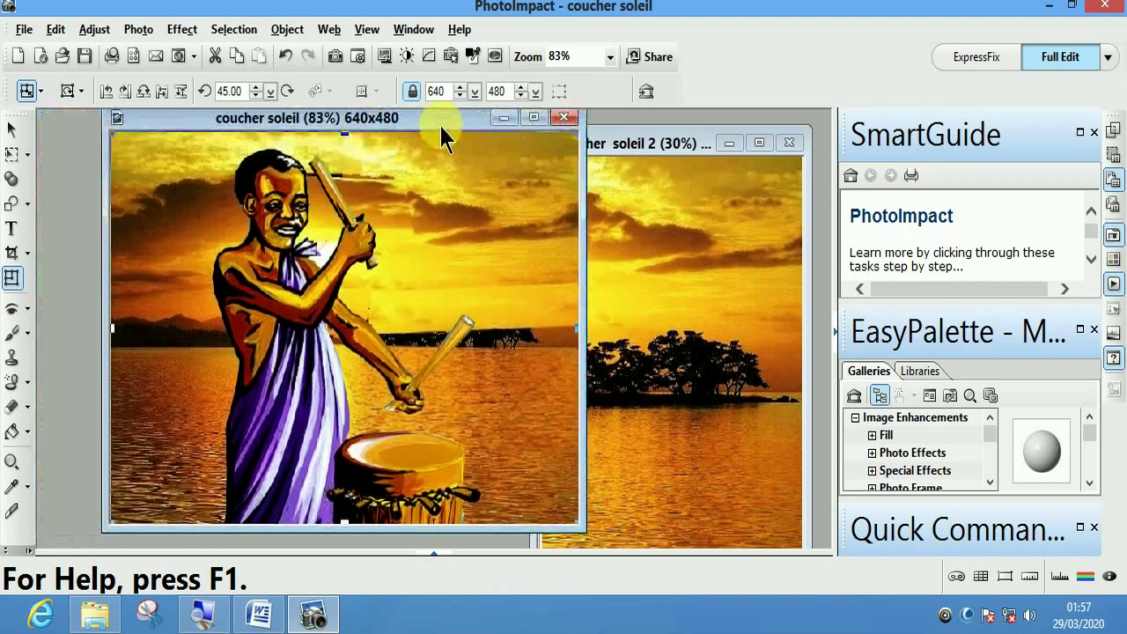
pyautogui.click(312, 367)
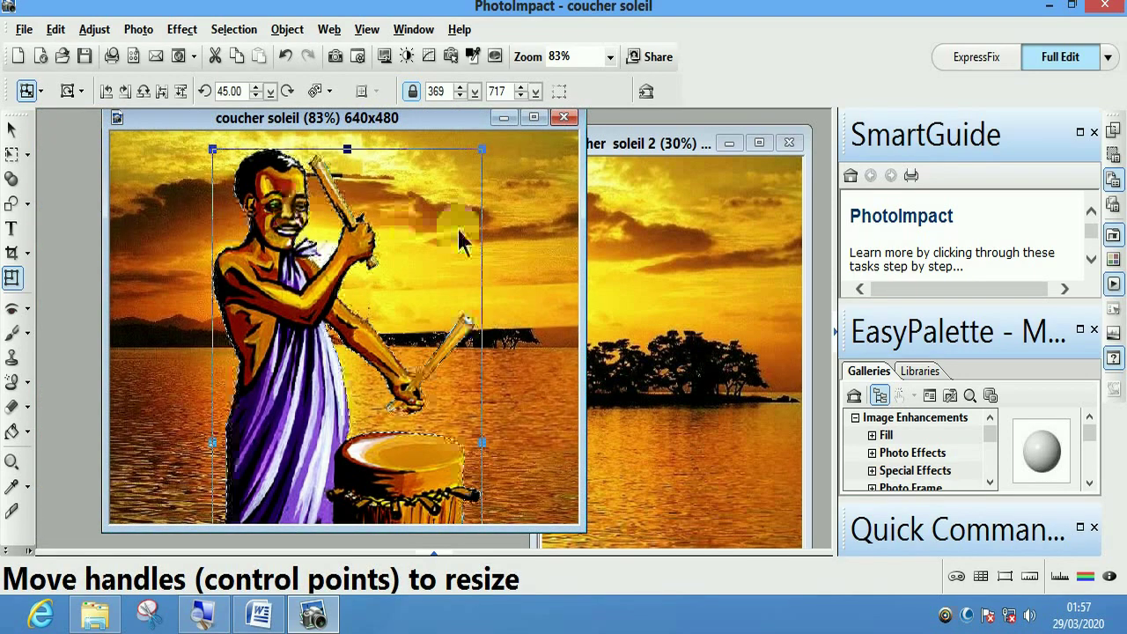
pyautogui.click(490, 160)
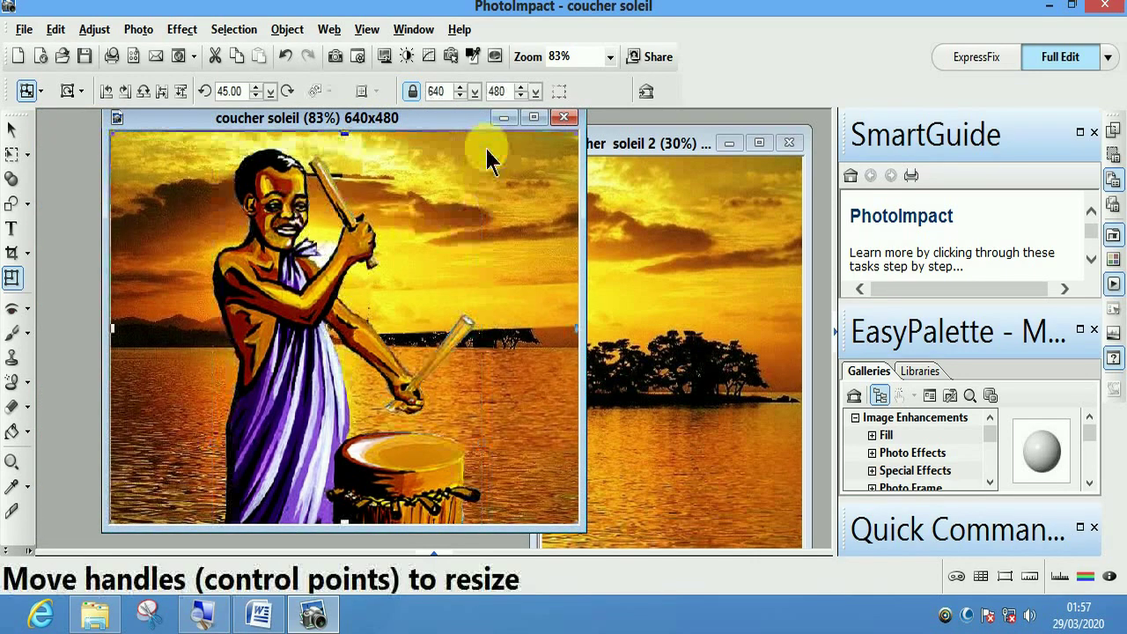
pyautogui.click(443, 243)
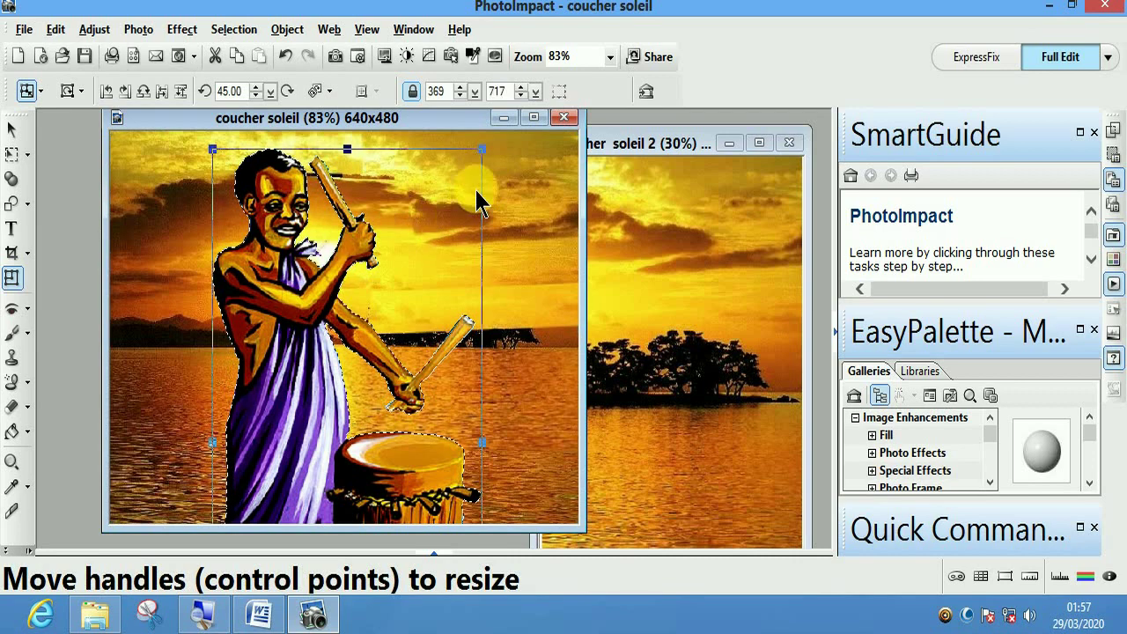
pyautogui.moveTo(481, 150); pyautogui.dragTo(410, 304)
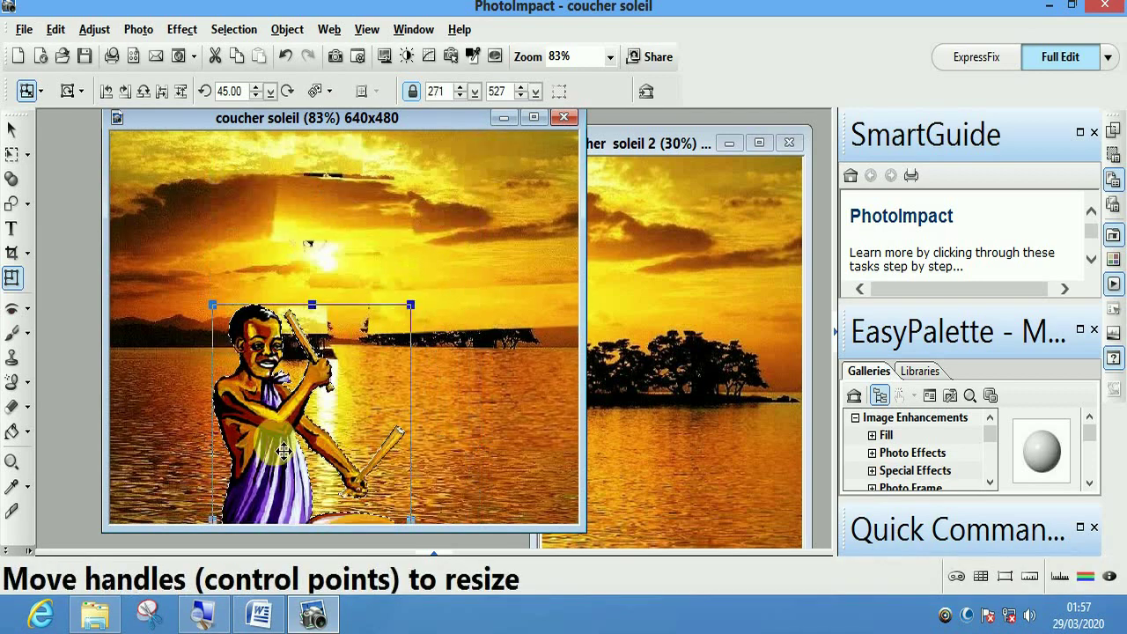
pyautogui.moveTo(277, 449); pyautogui.dragTo(356, 309)
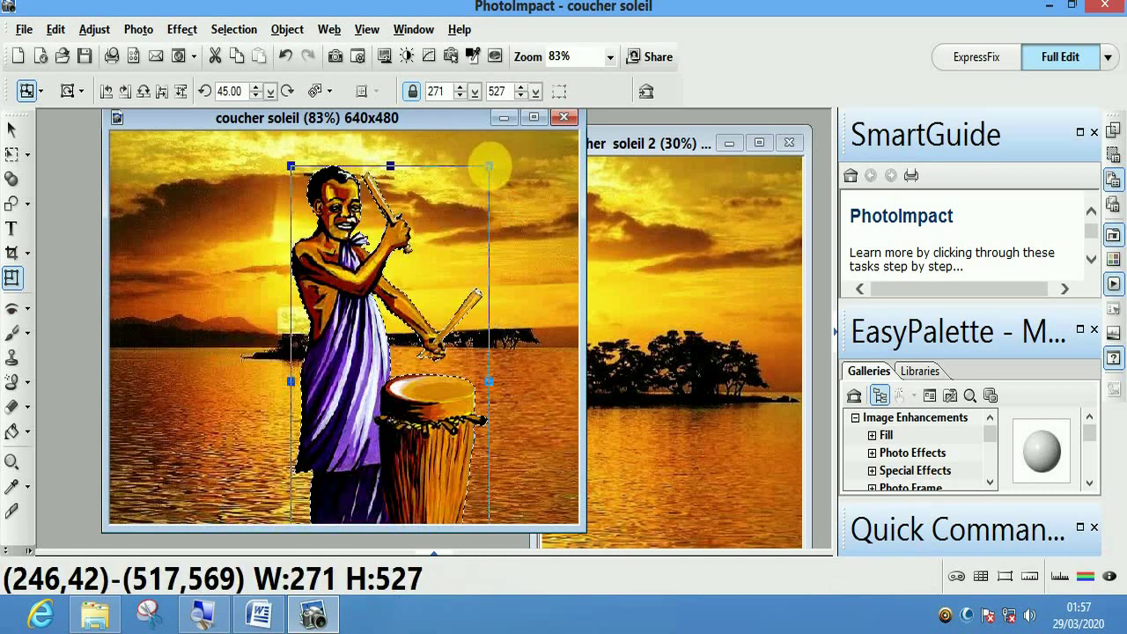
pyautogui.moveTo(497, 180); pyautogui.dragTo(458, 265)
pyautogui.moveTo(343, 420); pyautogui.dragTo(324, 345)
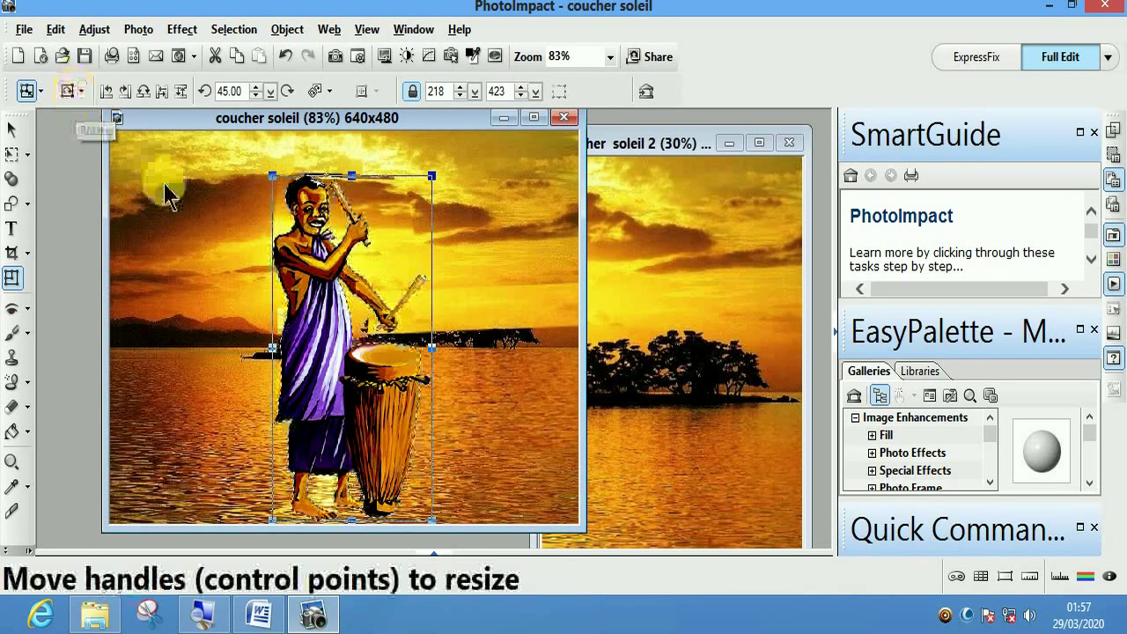
# Step: Try rotating the drummer freely clockwise until he lies almost horizontal, and undo the rotation
pyautogui.click(83, 89)
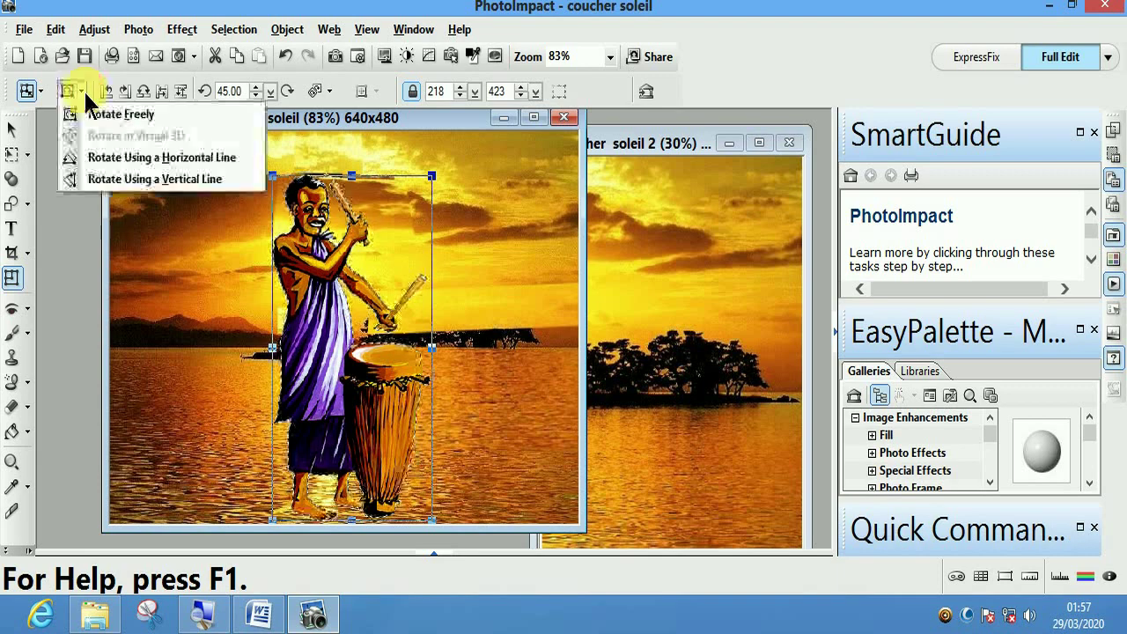
pyautogui.click(105, 114)
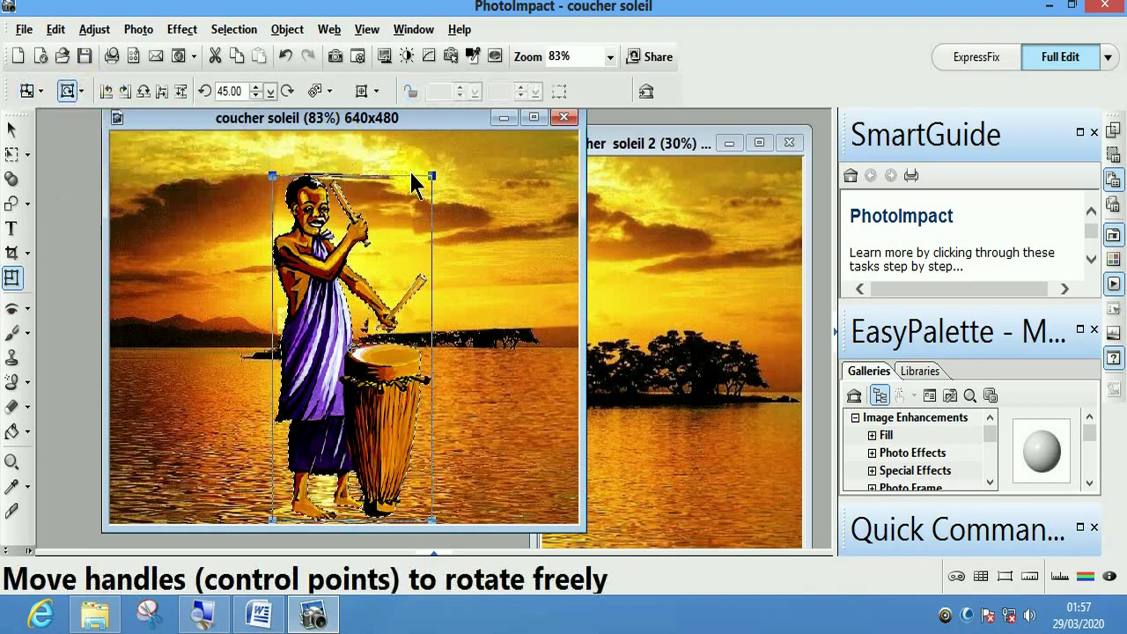
pyautogui.moveTo(433, 178); pyautogui.dragTo(493, 396)
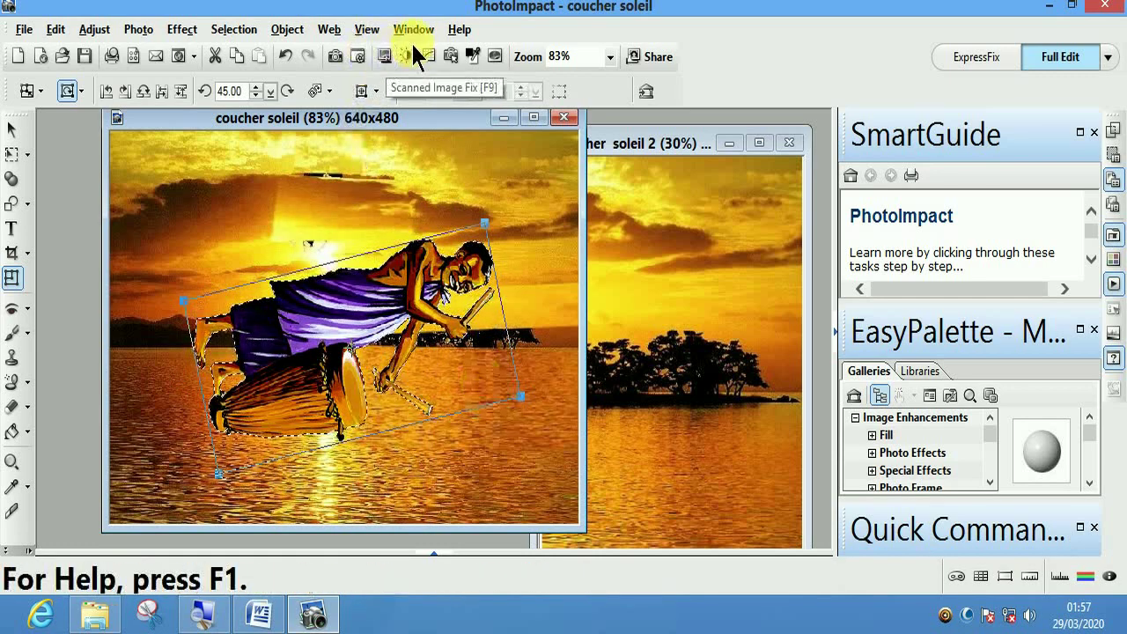
pyautogui.click(285, 57)
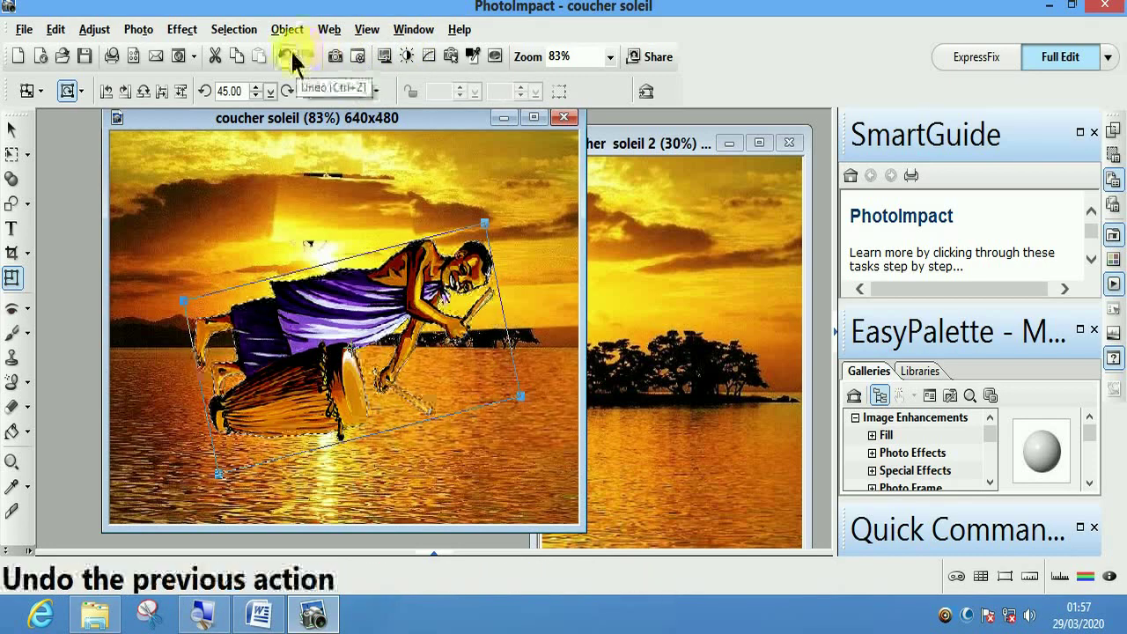
pyautogui.click(285, 57)
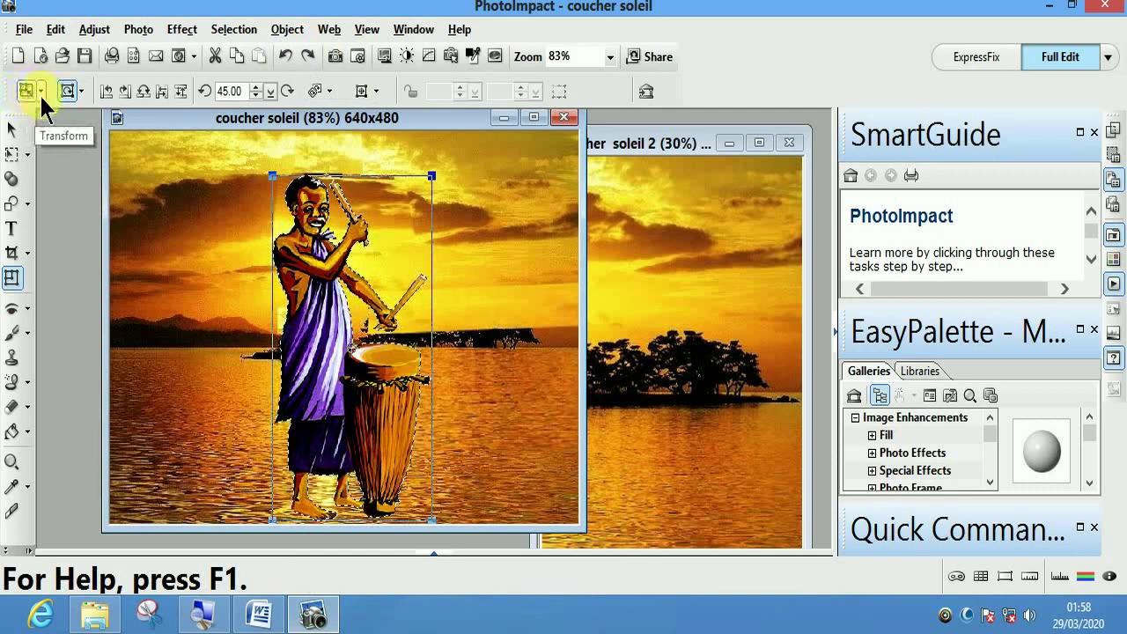
# Step: Try the Distort transform on the drummer, pulling his upper corner into several positions and moving the warped figure higher in the image
pyautogui.click(40, 92)
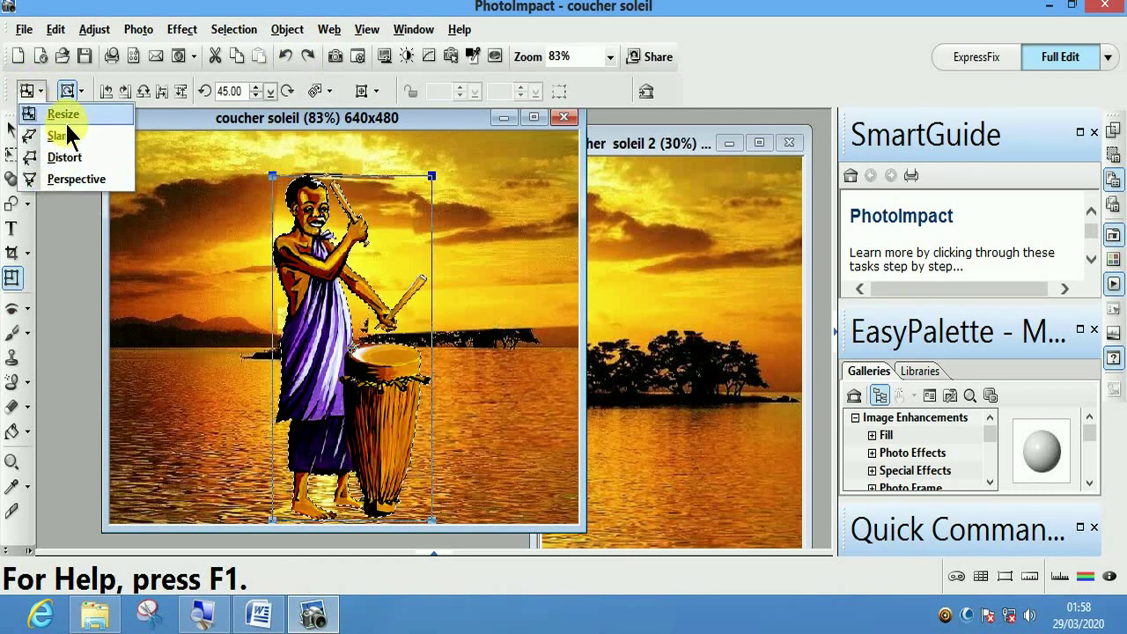
pyautogui.click(65, 112)
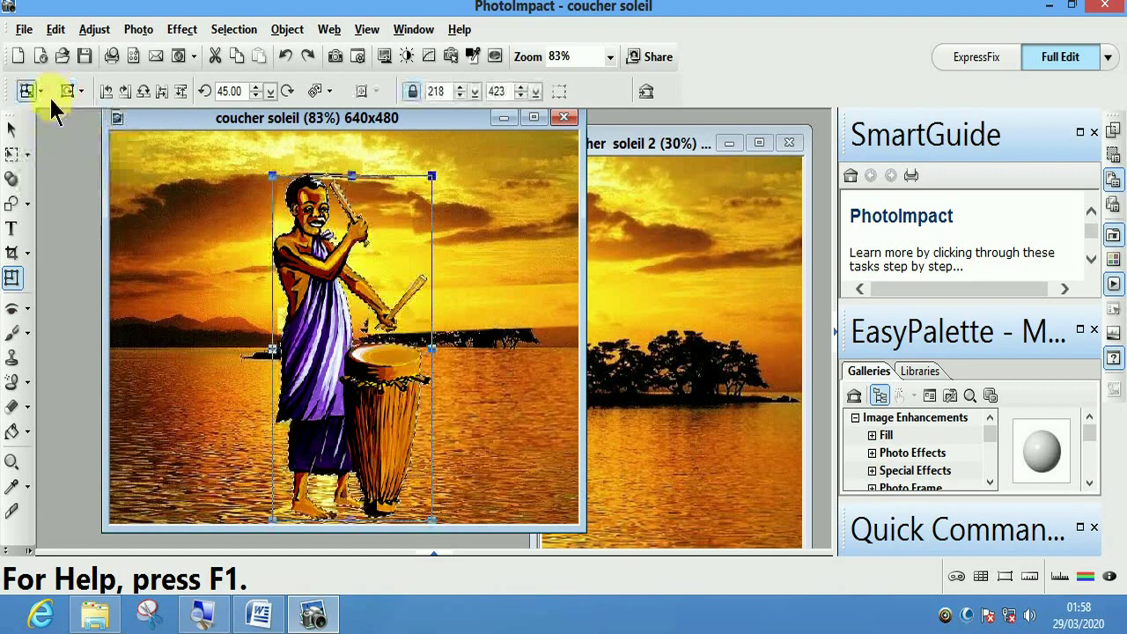
pyautogui.click(41, 91)
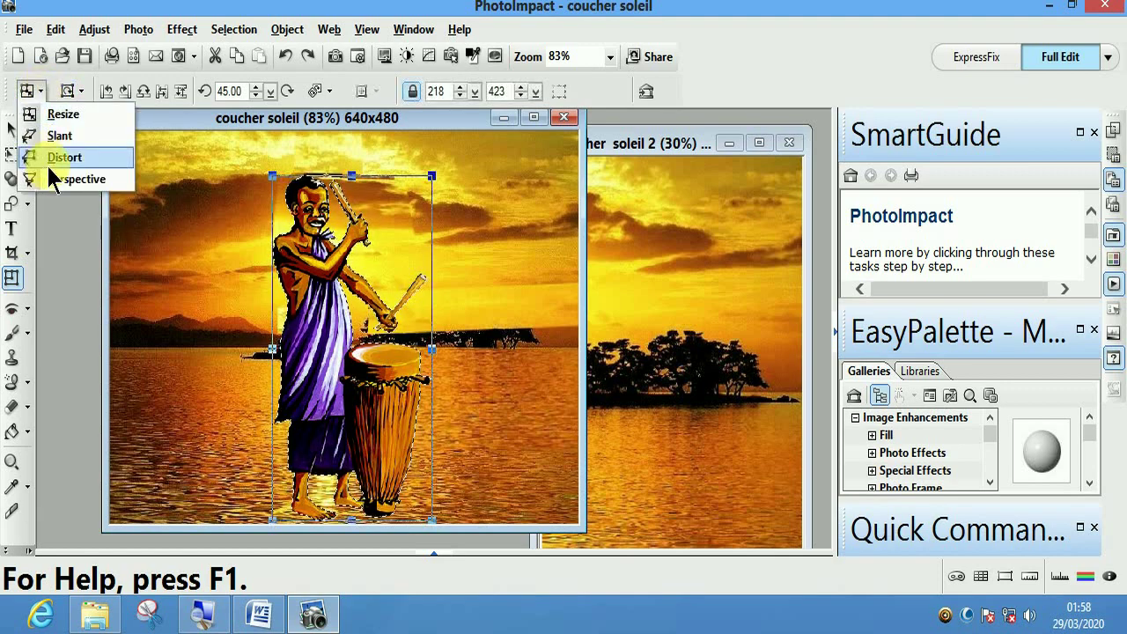
pyautogui.click(60, 159)
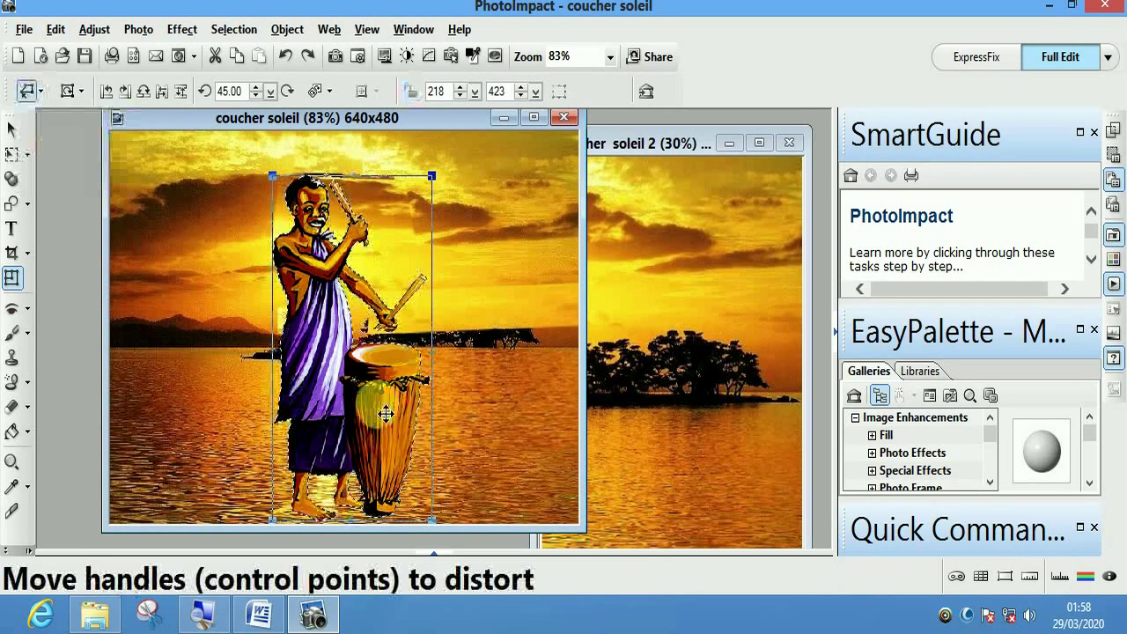
pyautogui.moveTo(432, 176); pyautogui.dragTo(517, 434)
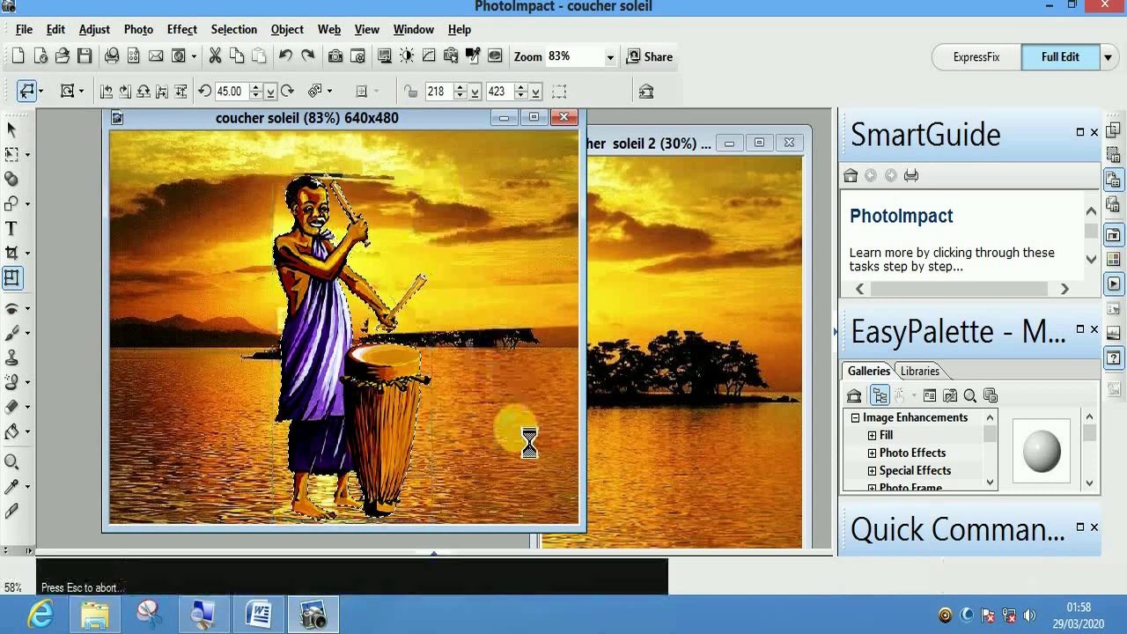
pyautogui.moveTo(381, 423); pyautogui.dragTo(357, 361)
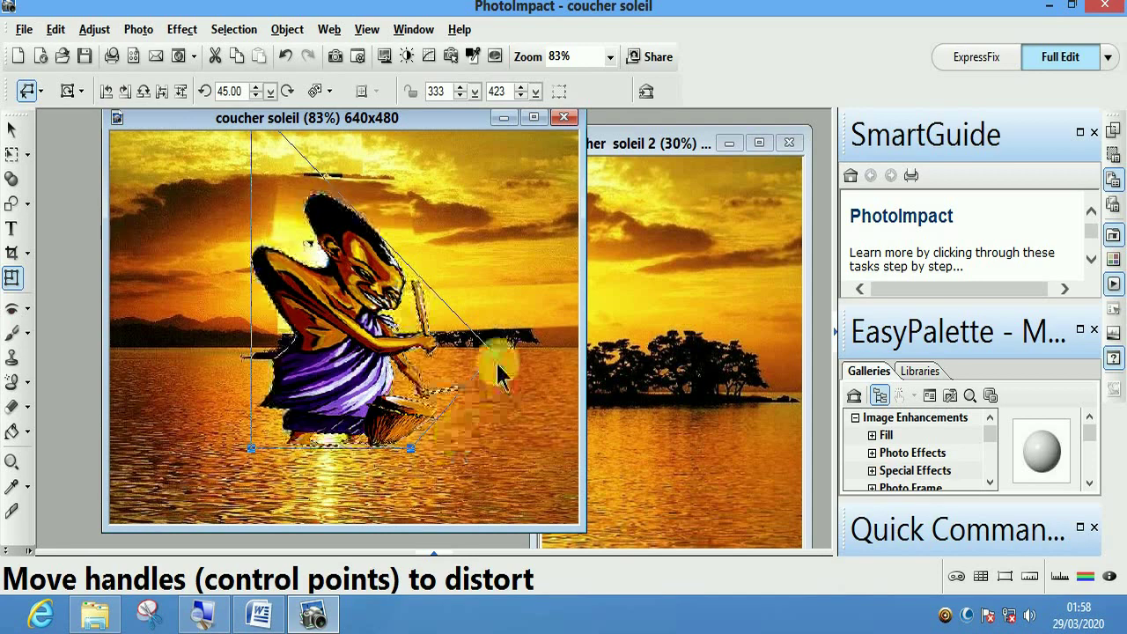
pyautogui.moveTo(493, 357); pyautogui.dragTo(500, 254)
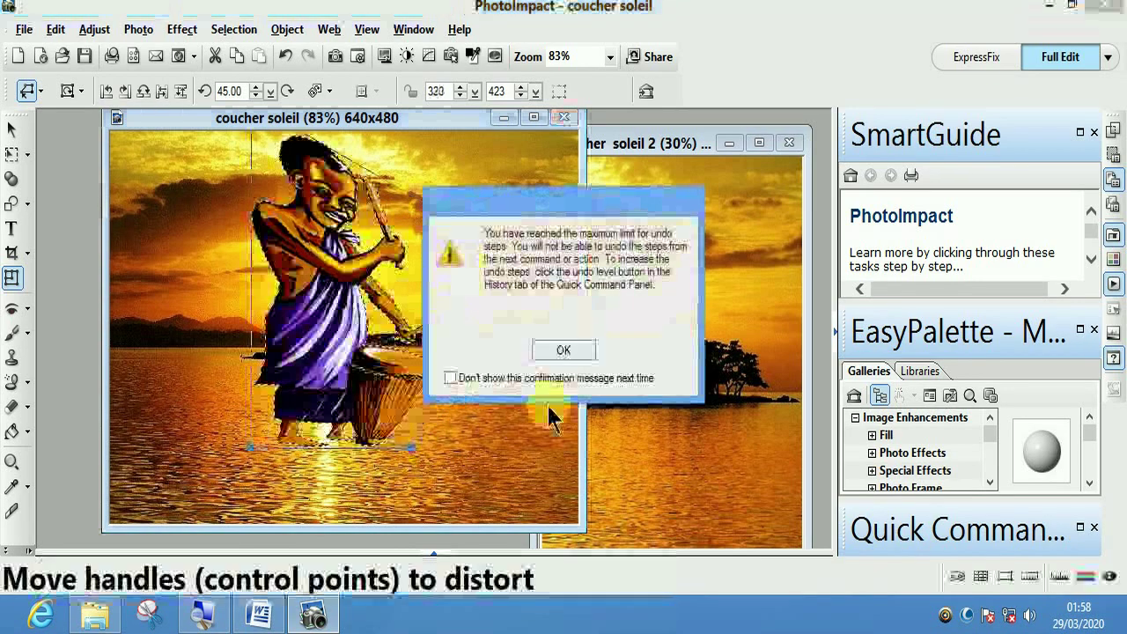
pyautogui.click(556, 350)
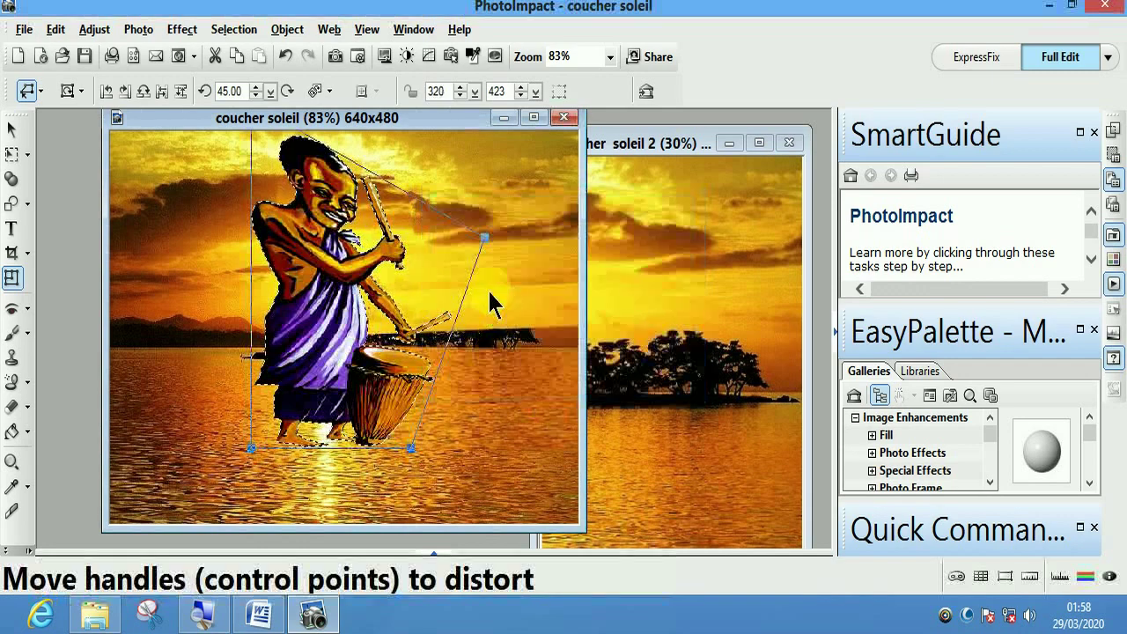
pyautogui.click(481, 239)
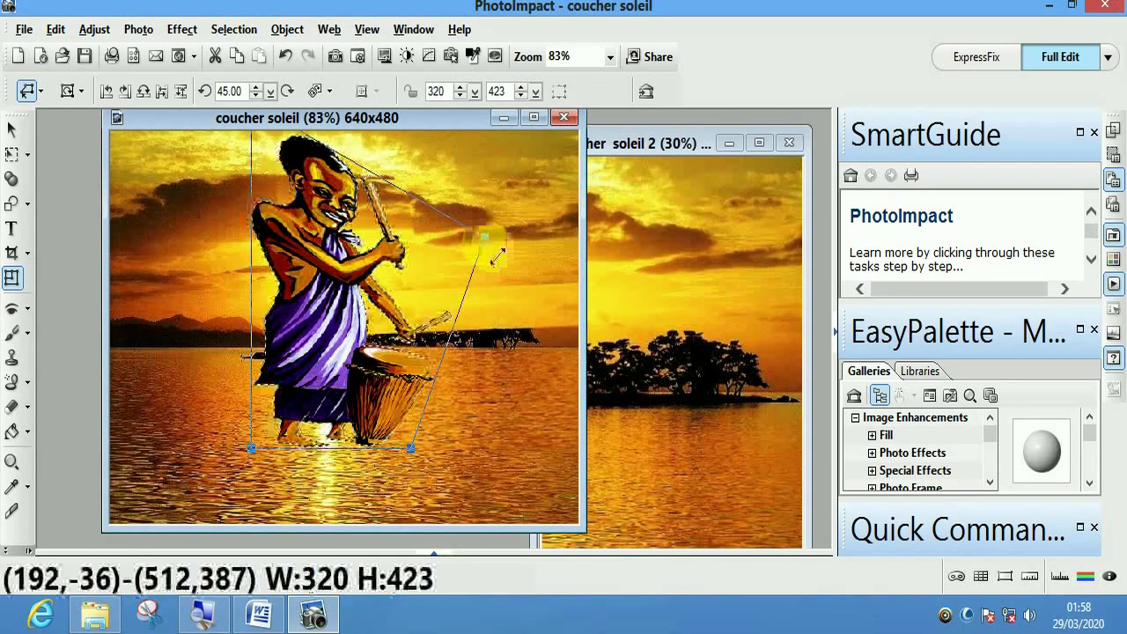
pyautogui.moveTo(494, 419); pyautogui.dragTo(487, 425)
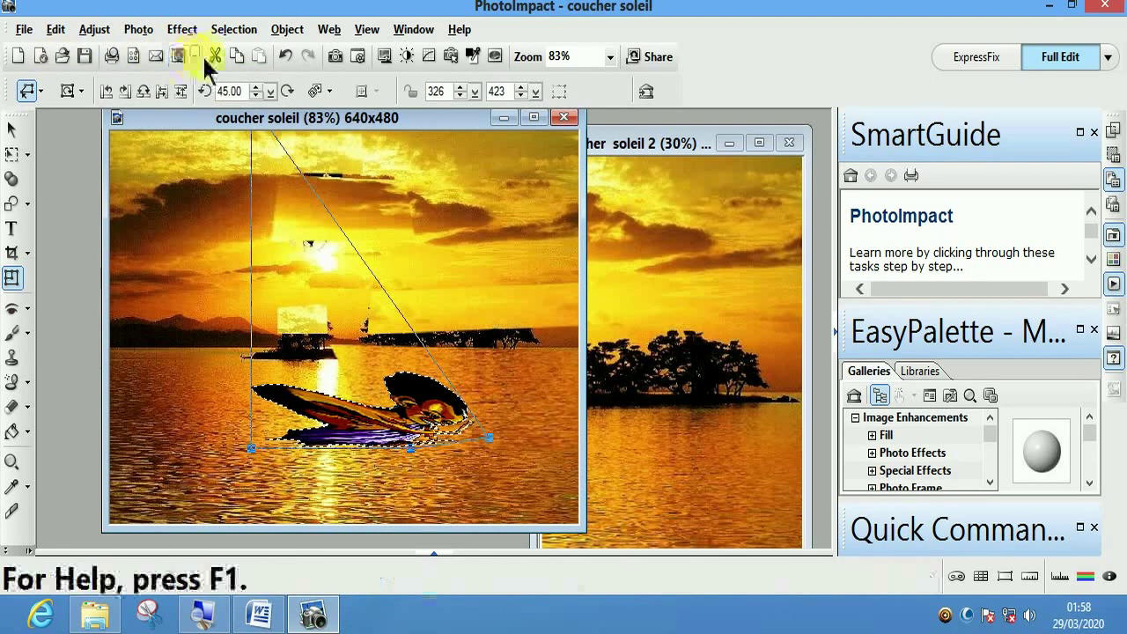
# Step: Undo all the distortions and the move of the warped drummer
pyautogui.click(286, 58)
pyautogui.click(287, 56)
pyautogui.click(287, 57)
pyautogui.click(287, 56)
pyautogui.click(287, 56)
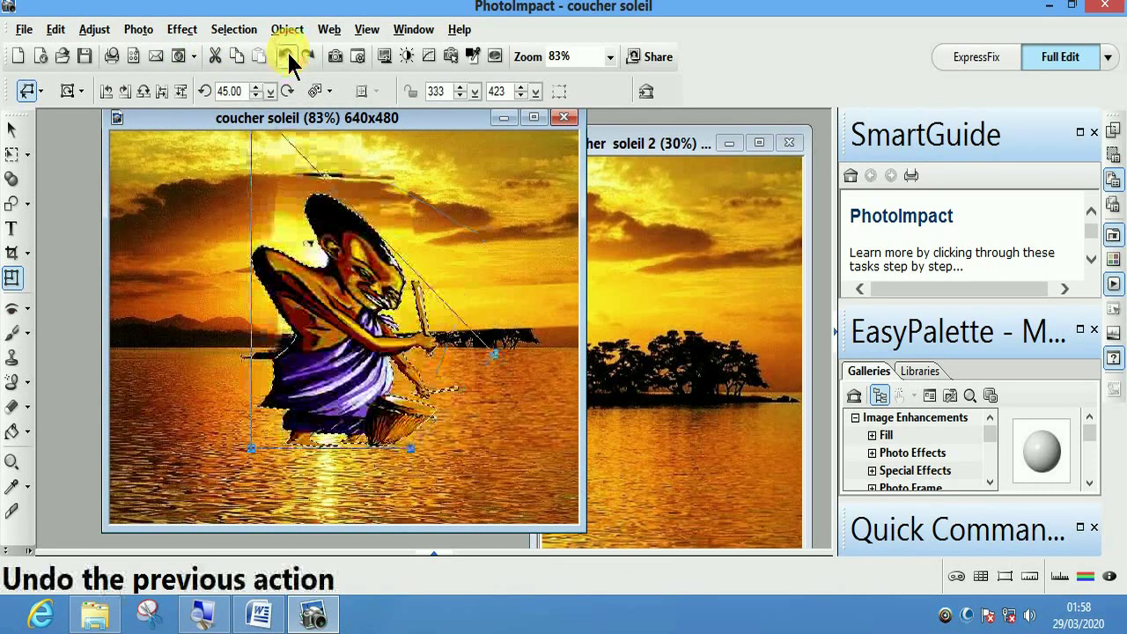
pyautogui.click(286, 56)
pyautogui.click(286, 57)
pyautogui.click(286, 56)
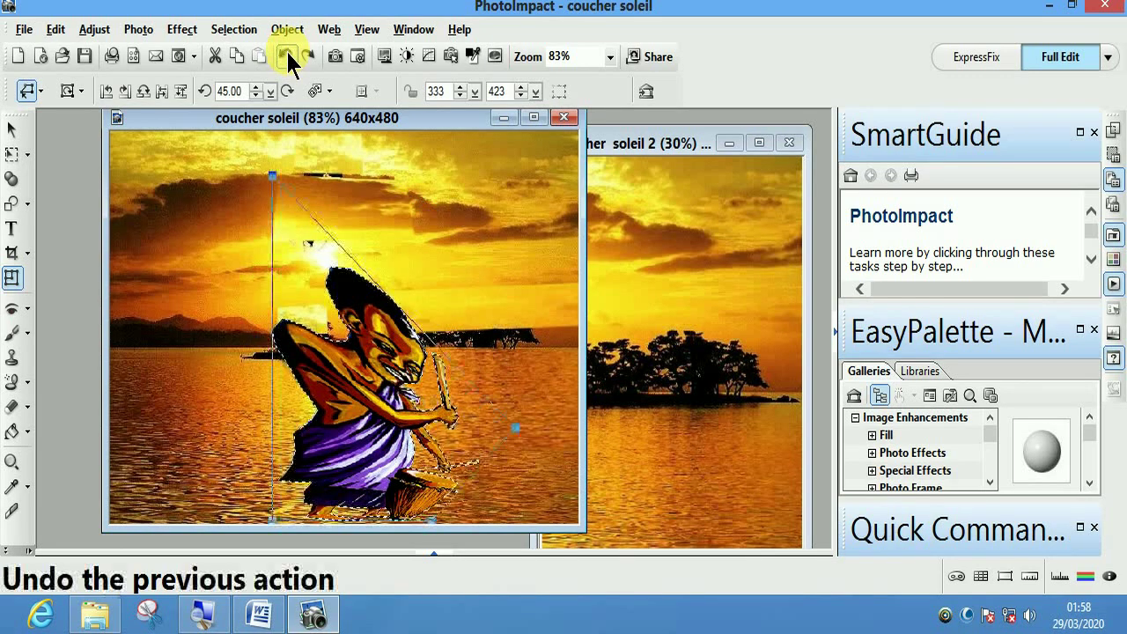
pyautogui.click(286, 56)
pyautogui.click(286, 56)
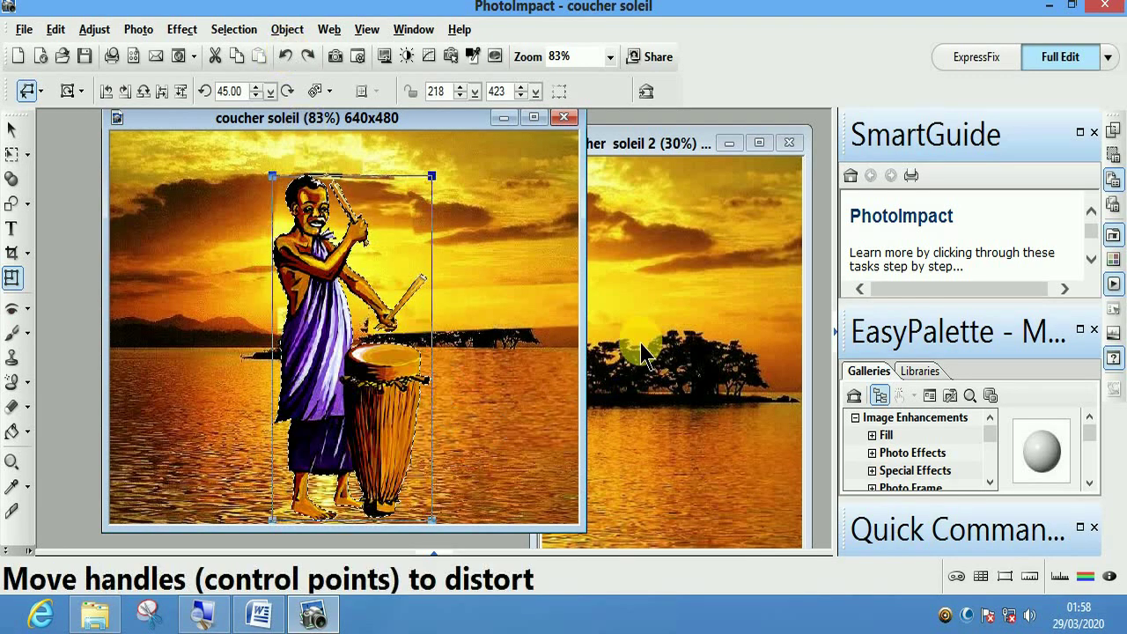
# Step: Move the drummer slightly up and to the right so his feet and the drum's base stand clear of the image's lower edge
pyautogui.click(445, 330)
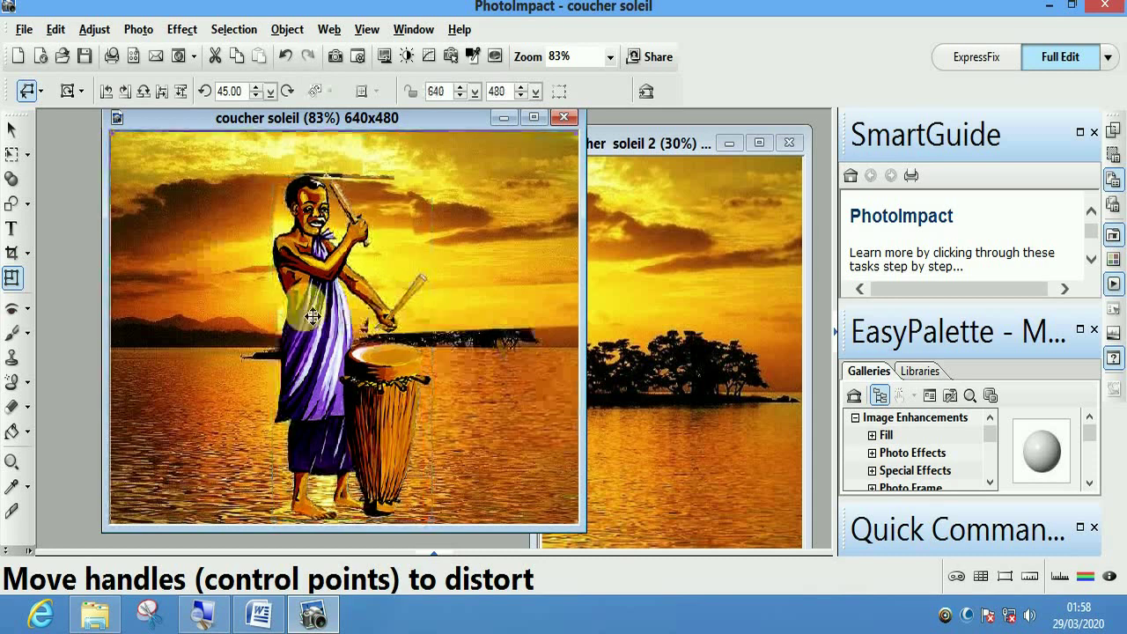
pyautogui.moveTo(325, 313); pyautogui.dragTo(340, 300)
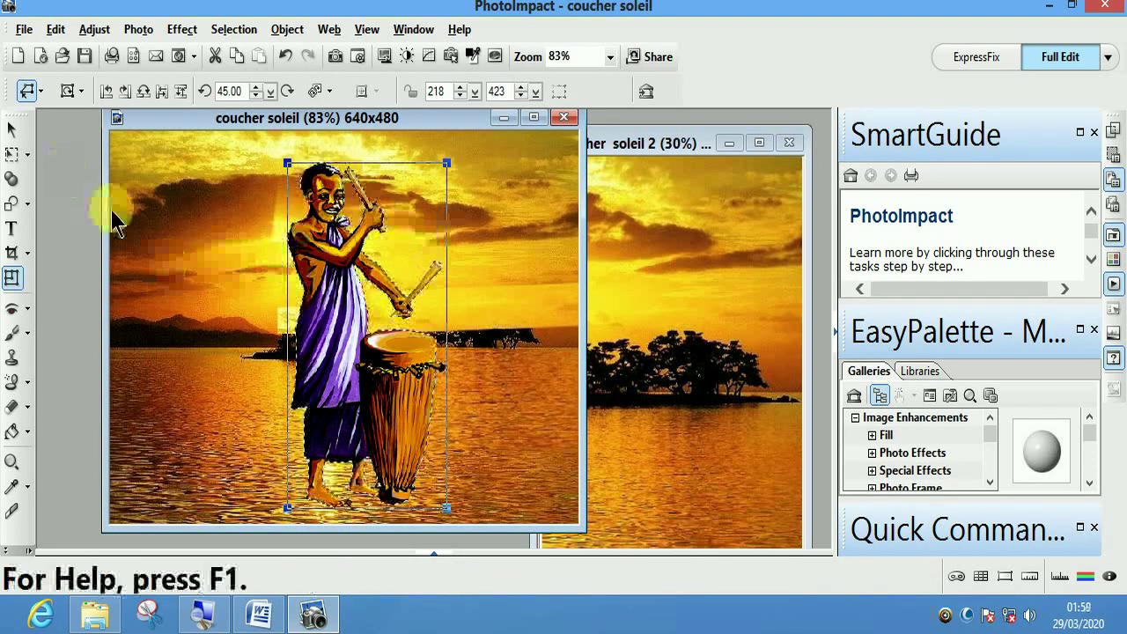
pyautogui.click(352, 337)
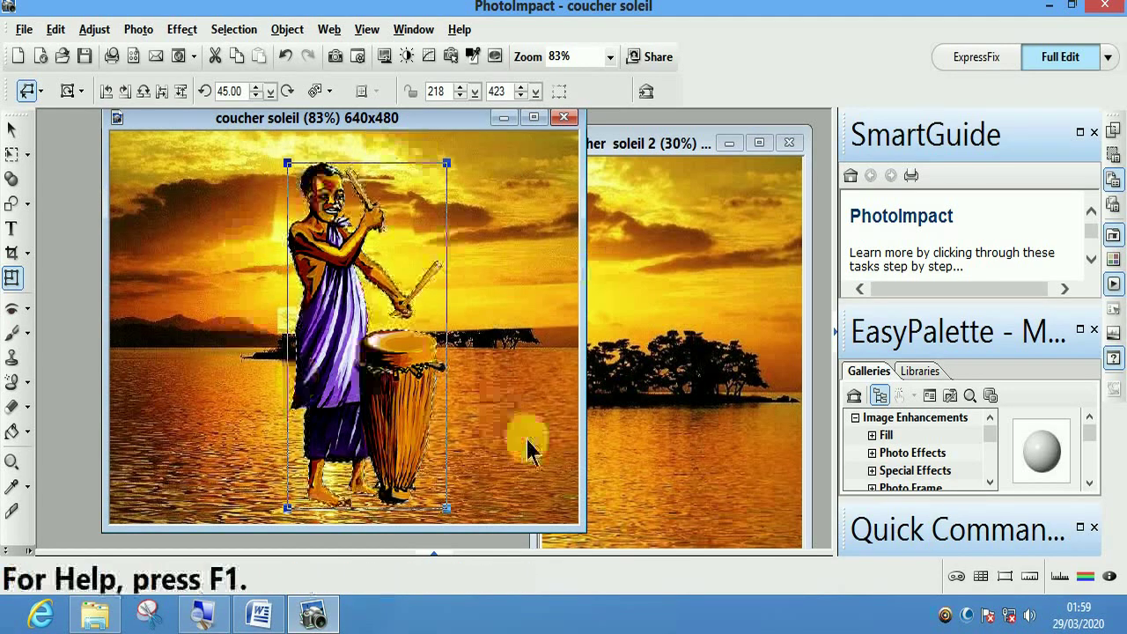
# Step: Move the drummer slightly to the left in the coucher soleil image and keep him selected
pyautogui.moveTo(414, 255); pyautogui.dragTo(313, 263)
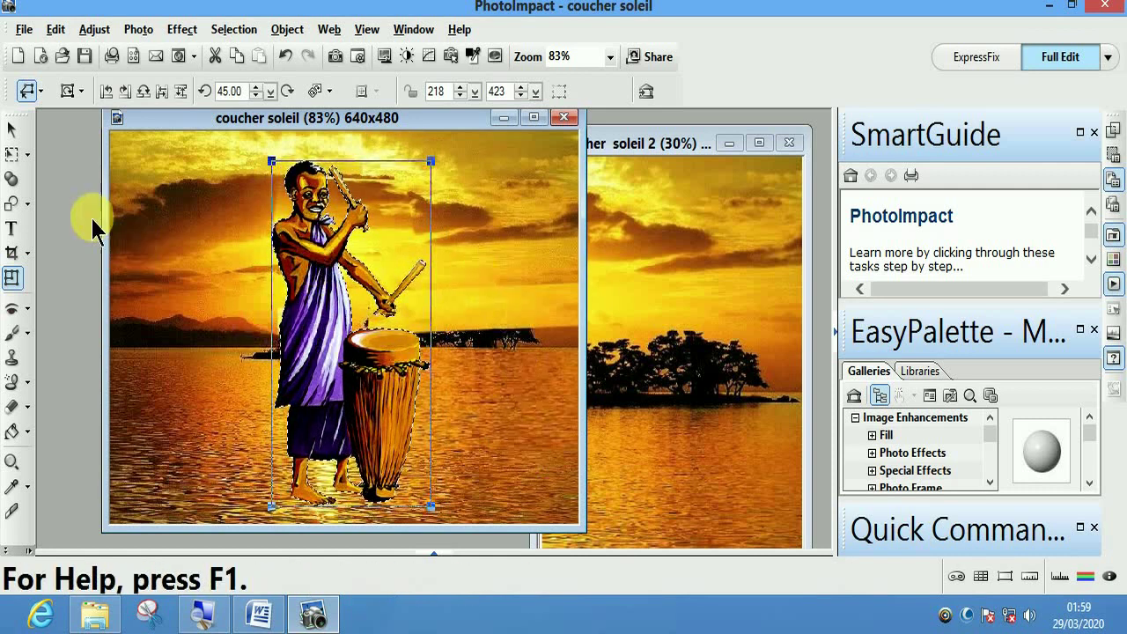
pyautogui.moveTo(420, 290); pyautogui.dragTo(419, 291)
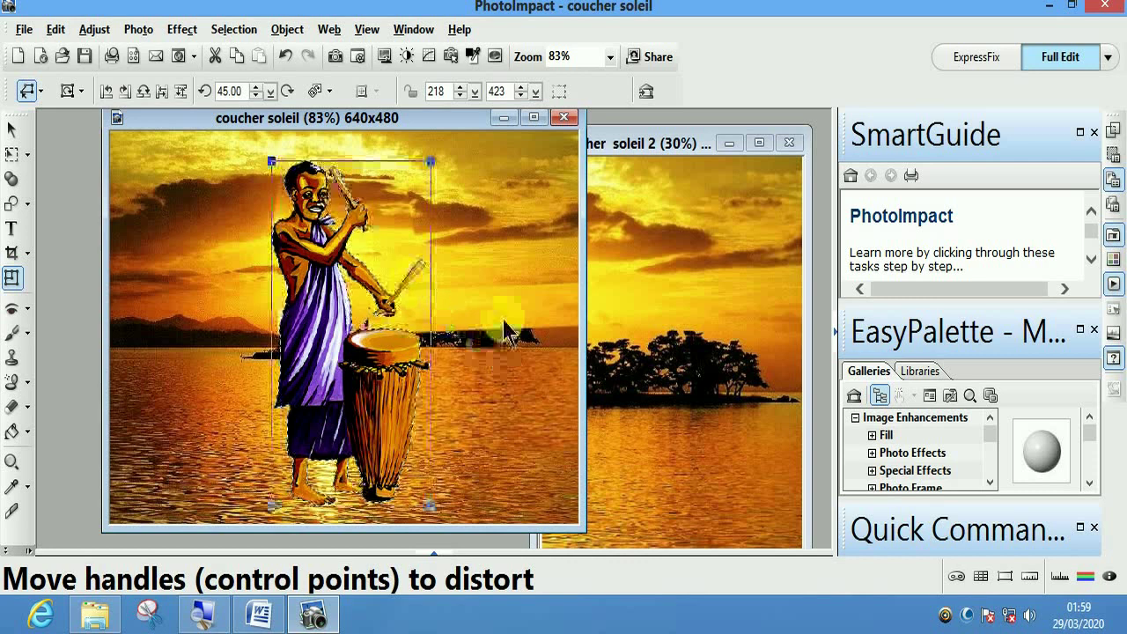
pyautogui.click(667, 277)
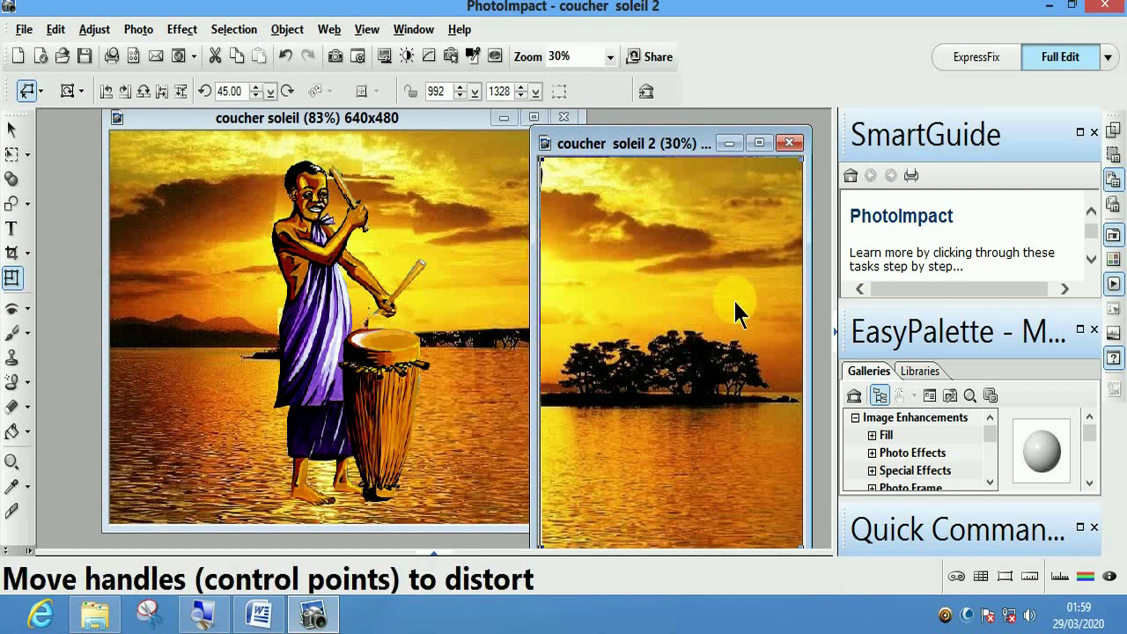
pyautogui.click(466, 264)
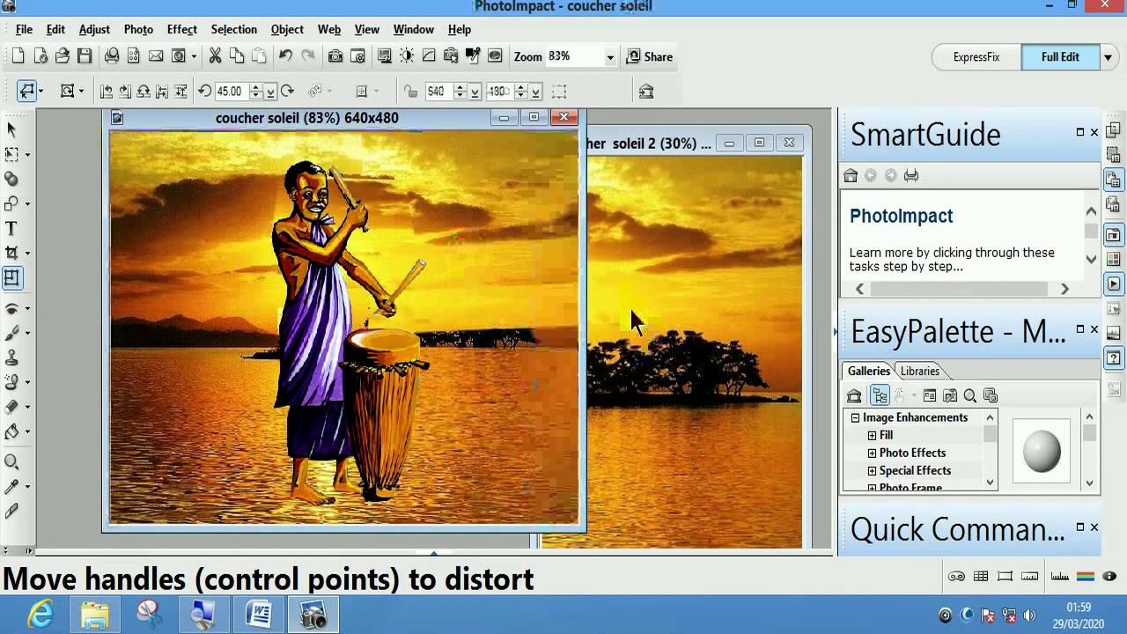
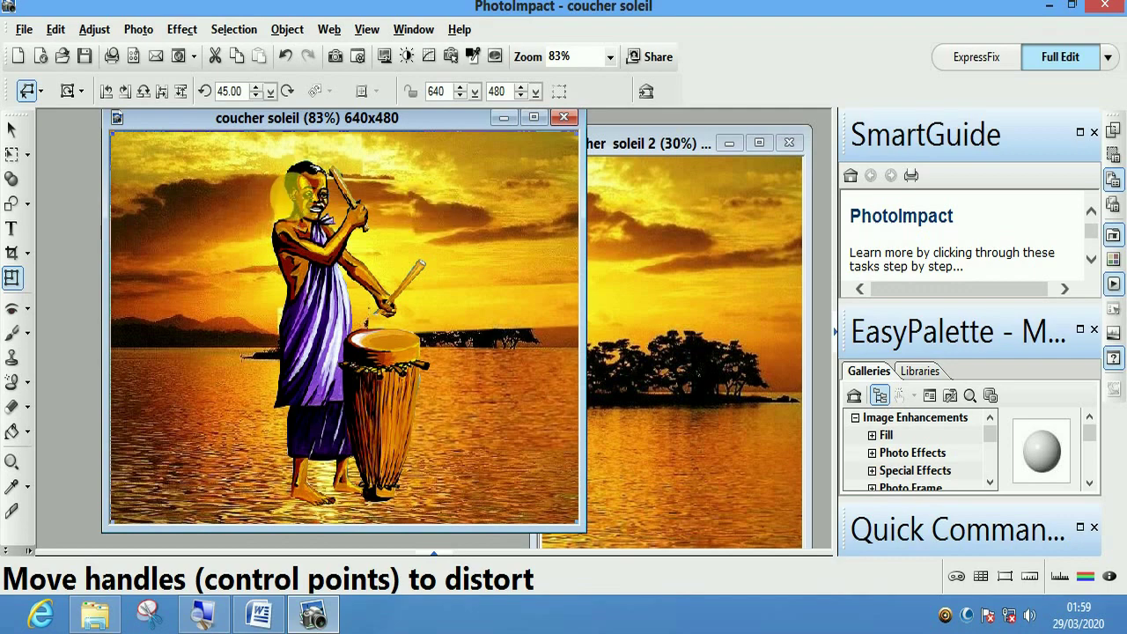
pyautogui.click(326, 273)
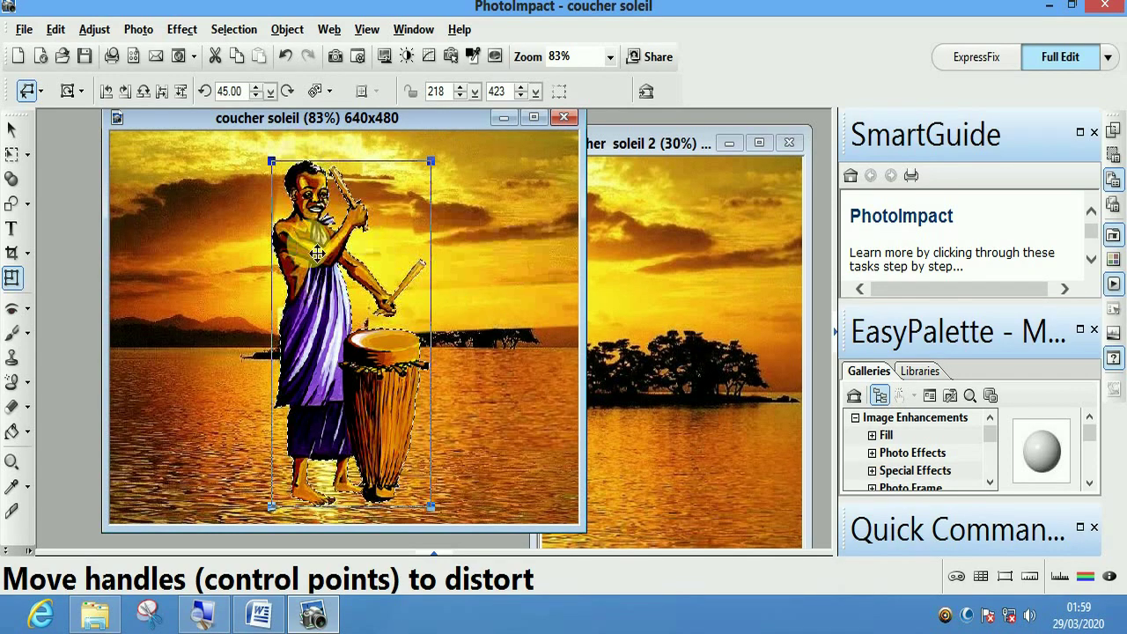
# Step: Preview the coucher soleil composition in a maximized Internet Explorer window, postponing the browser's setup, and look over the page
pyautogui.click(192, 56)
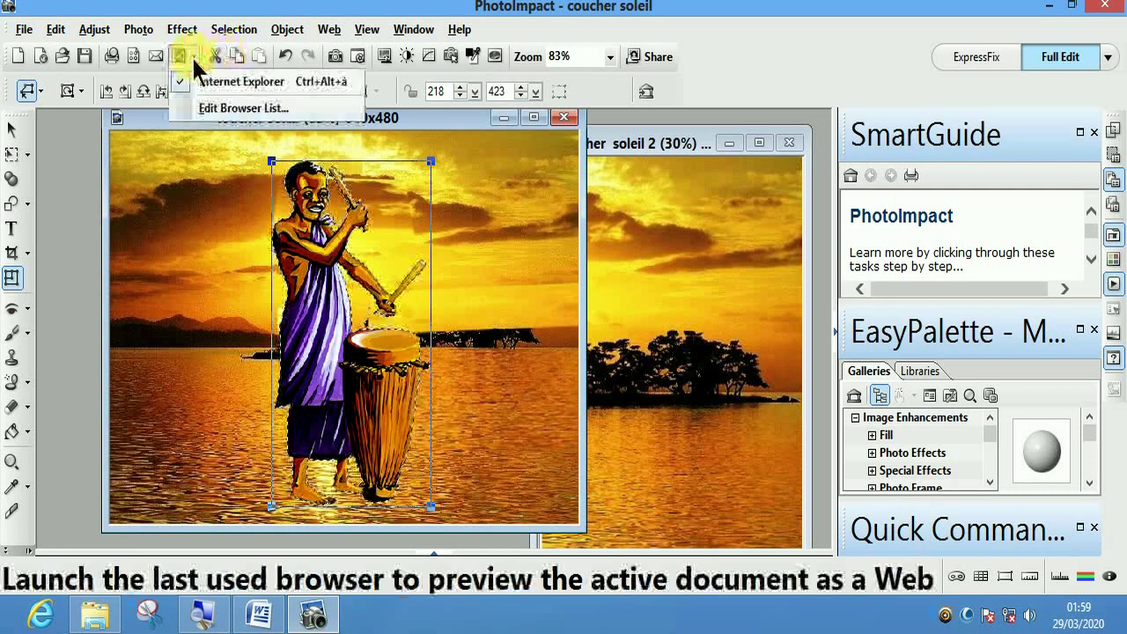
pyautogui.click(261, 83)
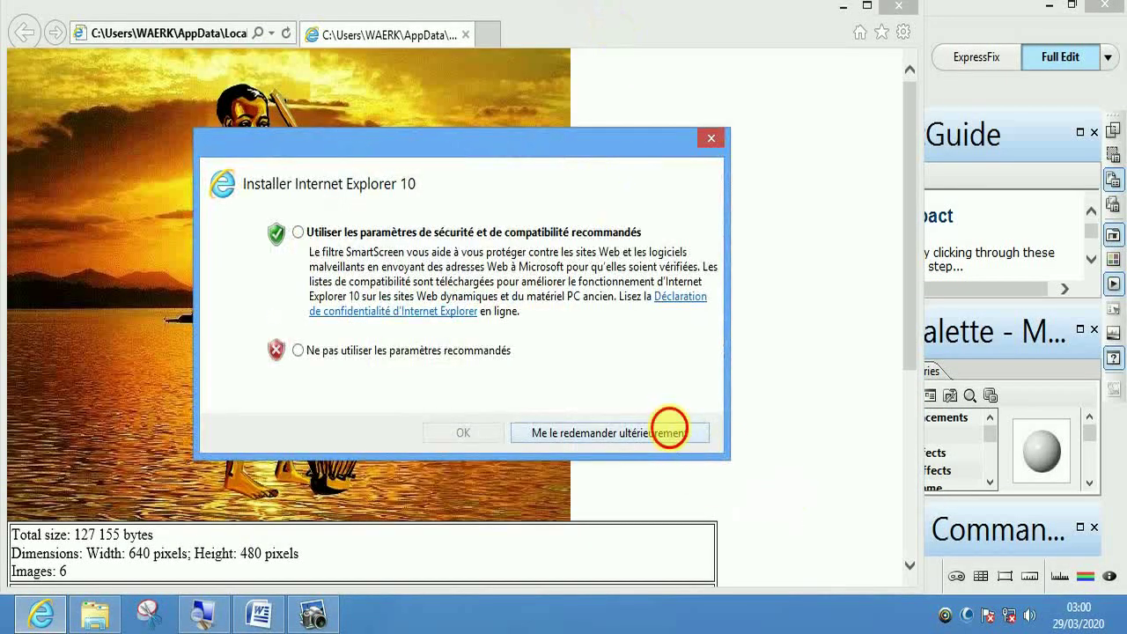
pyautogui.click(669, 432)
pyautogui.scroll(-3, 347, 273)
pyautogui.scroll(3, 370, 281)
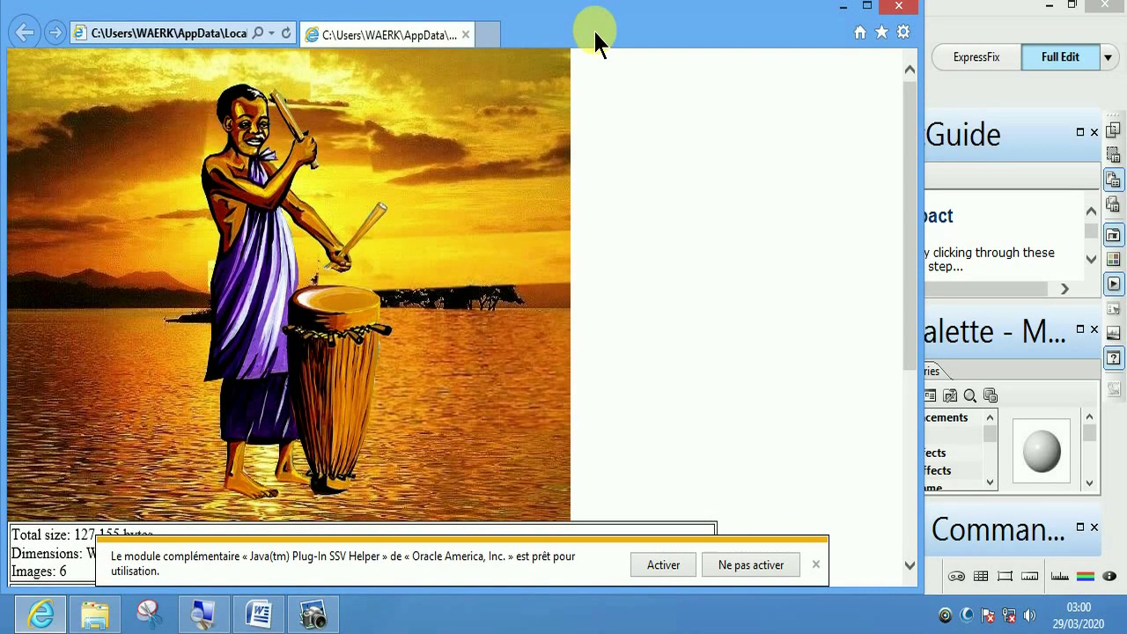
pyautogui.doubleClick(614, 32)
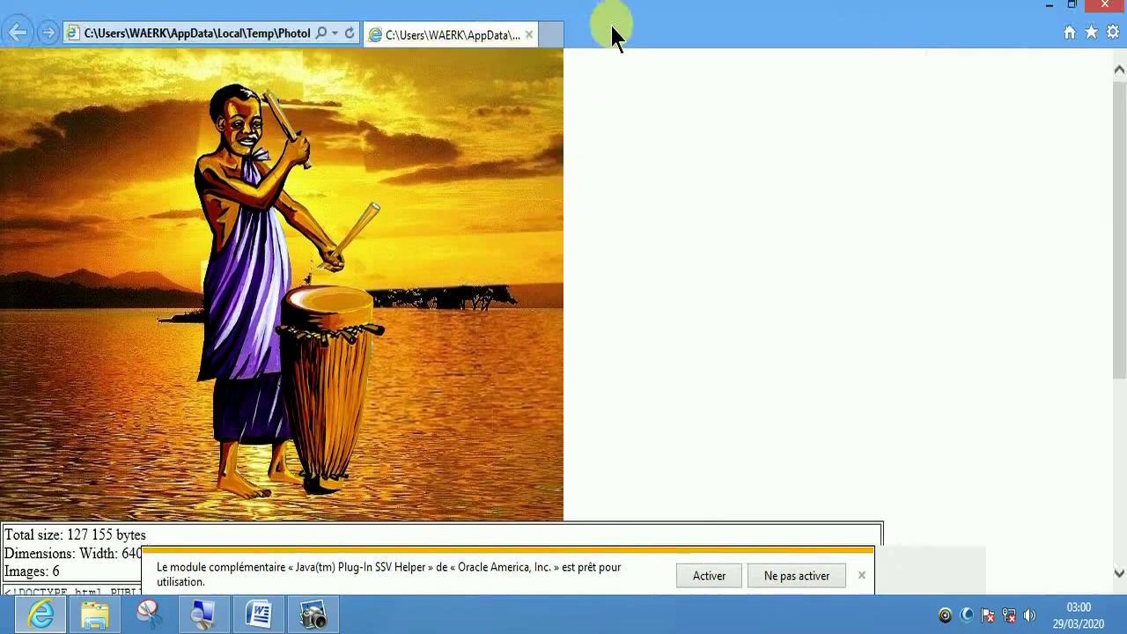
pyautogui.scroll(-4, 428, 264)
pyautogui.scroll(4, 502, 277)
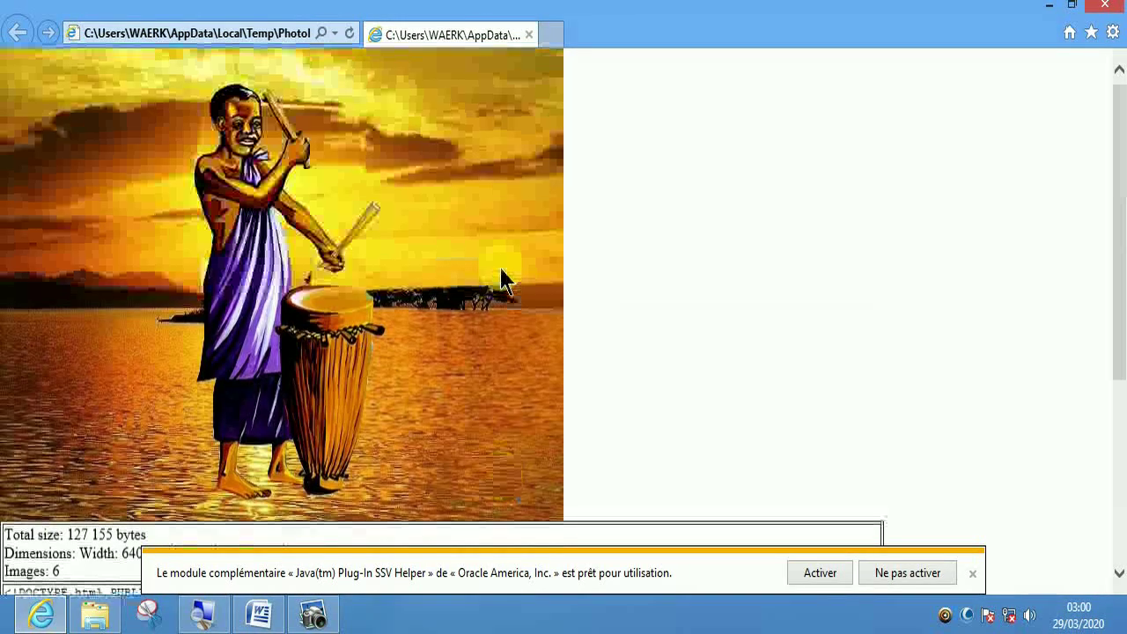
# Step: Look at the commands offered for the previewed image, and close the browser preview
pyautogui.rightClick(332, 159)
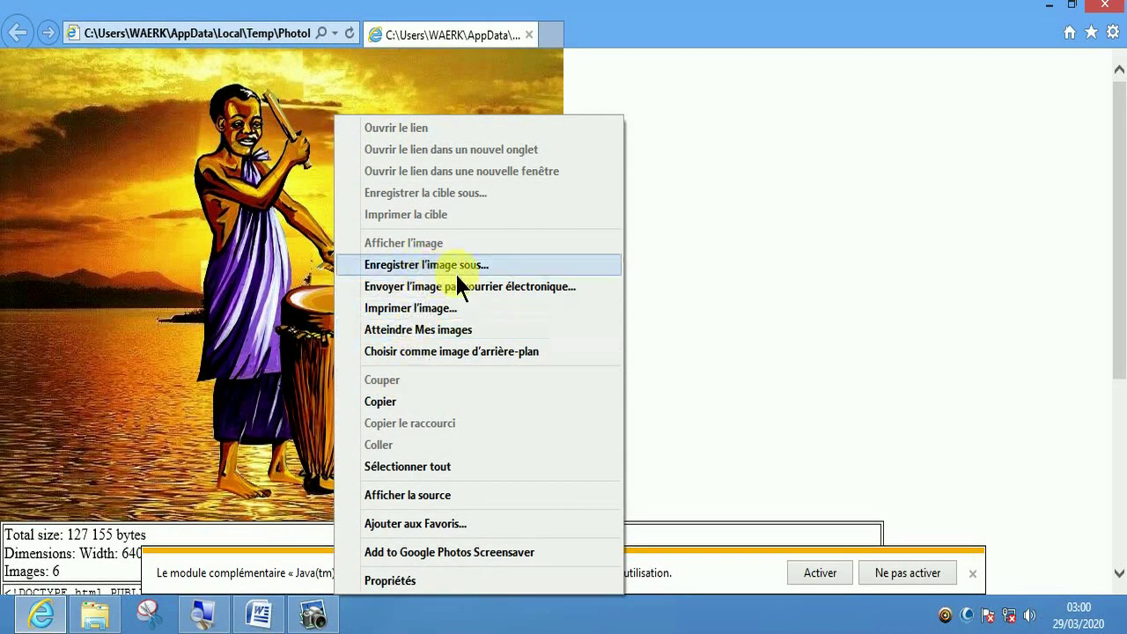
pyautogui.click(879, 213)
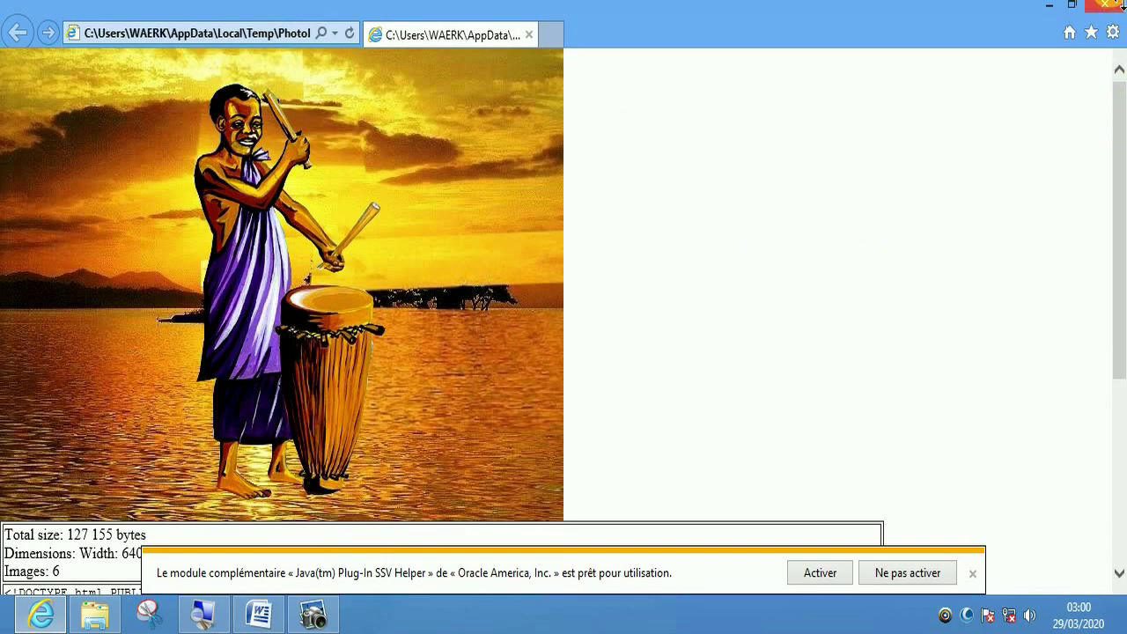
pyautogui.click(1105, 7)
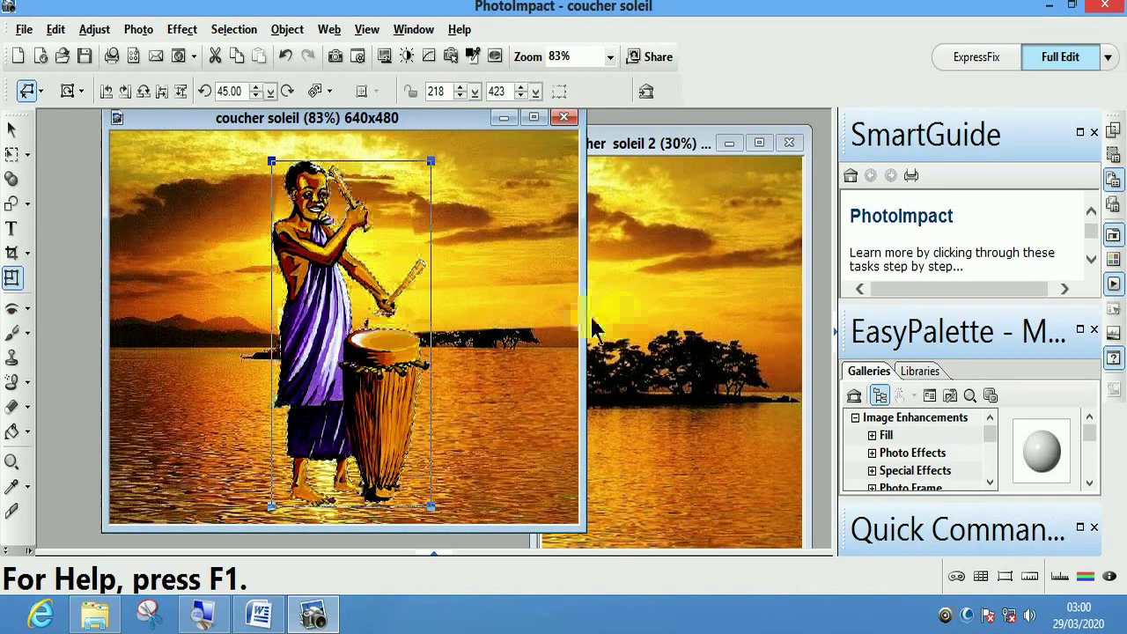
# Step: Move the drummer from the coucher soleil image into coucher soleil 2, placing him in front of the island's trees
pyautogui.click(692, 360)
pyautogui.click(329, 314)
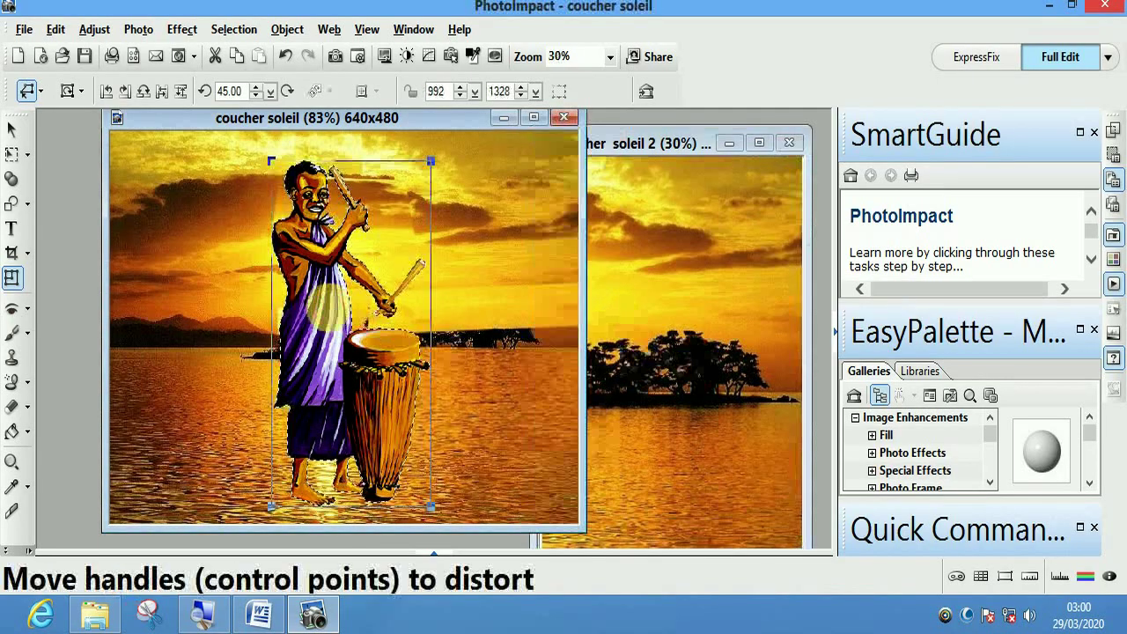
pyautogui.moveTo(329, 314); pyautogui.dragTo(684, 338)
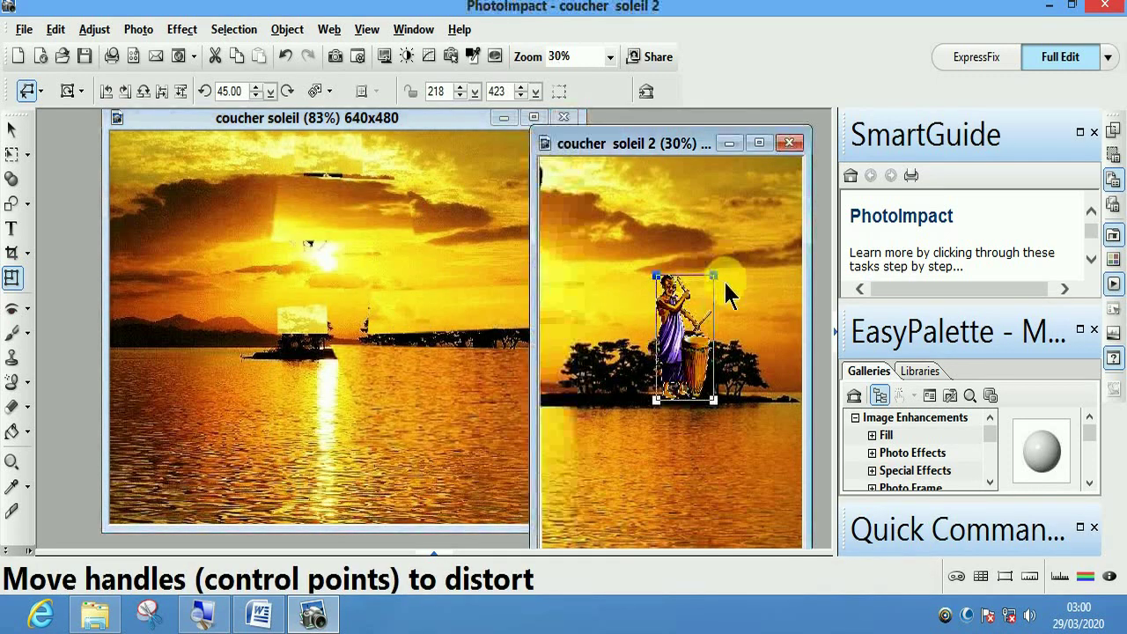
# Step: Try distorting the drummer by pulling his upper right corner outward, and undo the distortion
pyautogui.moveTo(713, 277); pyautogui.dragTo(775, 229)
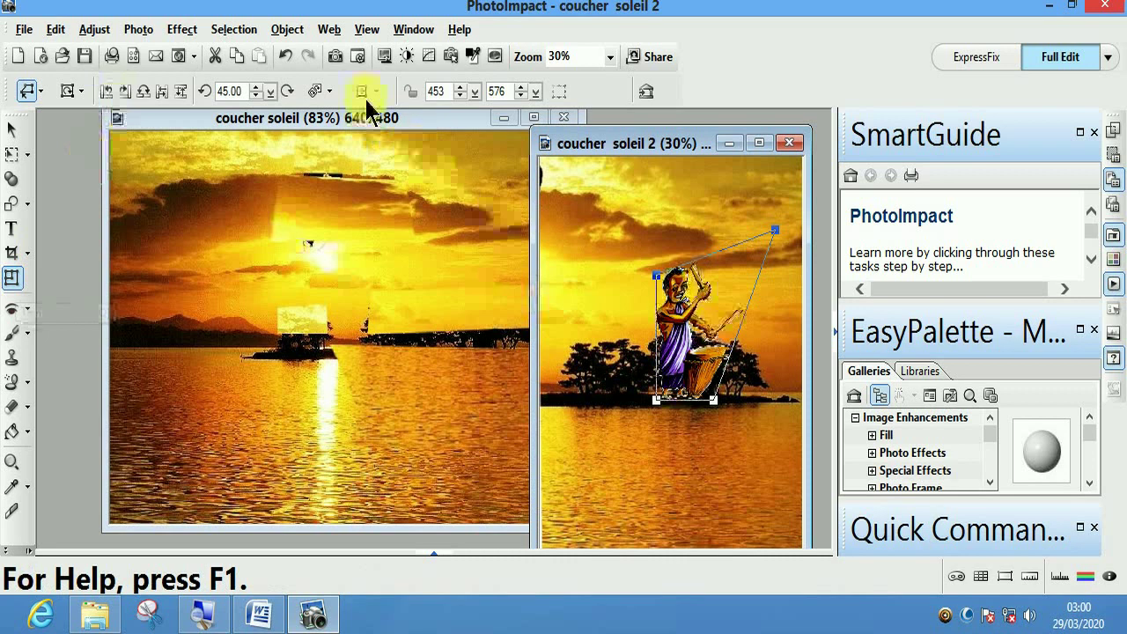
pyautogui.click(282, 60)
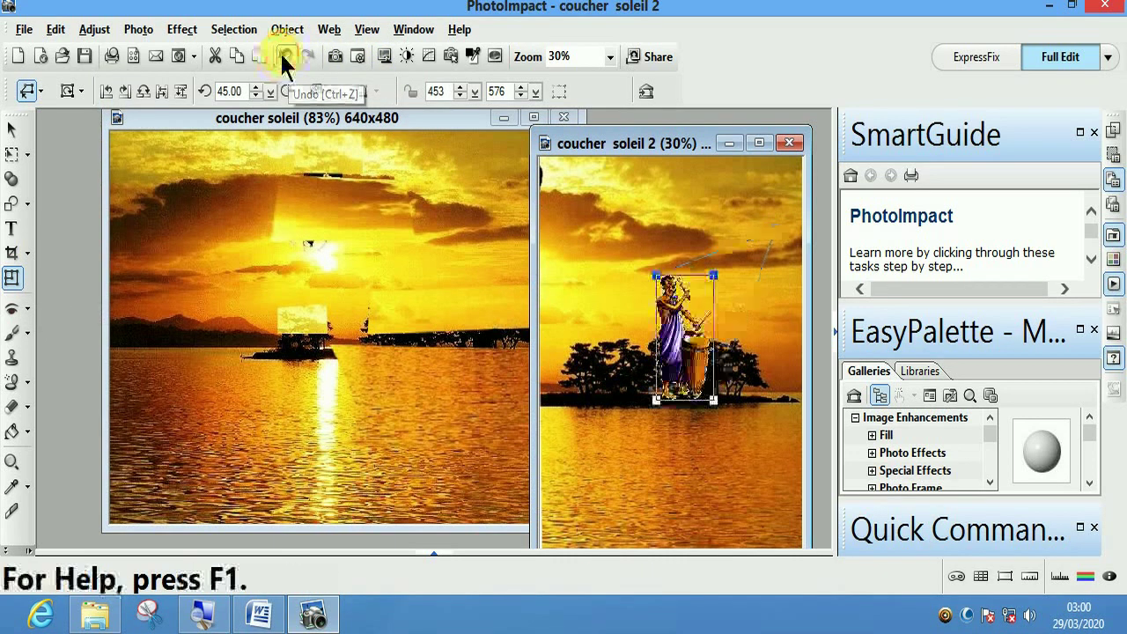
# Step: Switch the transformation to Resize and scale the drummer in coucher soleil 2 to about 523 by 1014 pixels, accepting the undo-limit notice
pyautogui.click(12, 278)
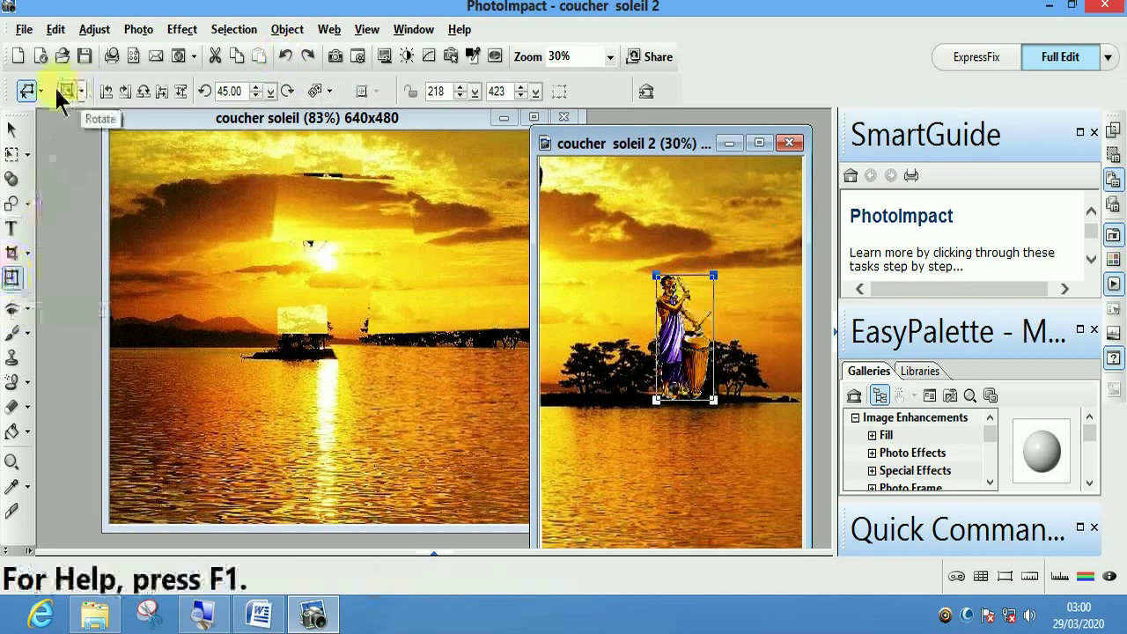
pyautogui.click(40, 91)
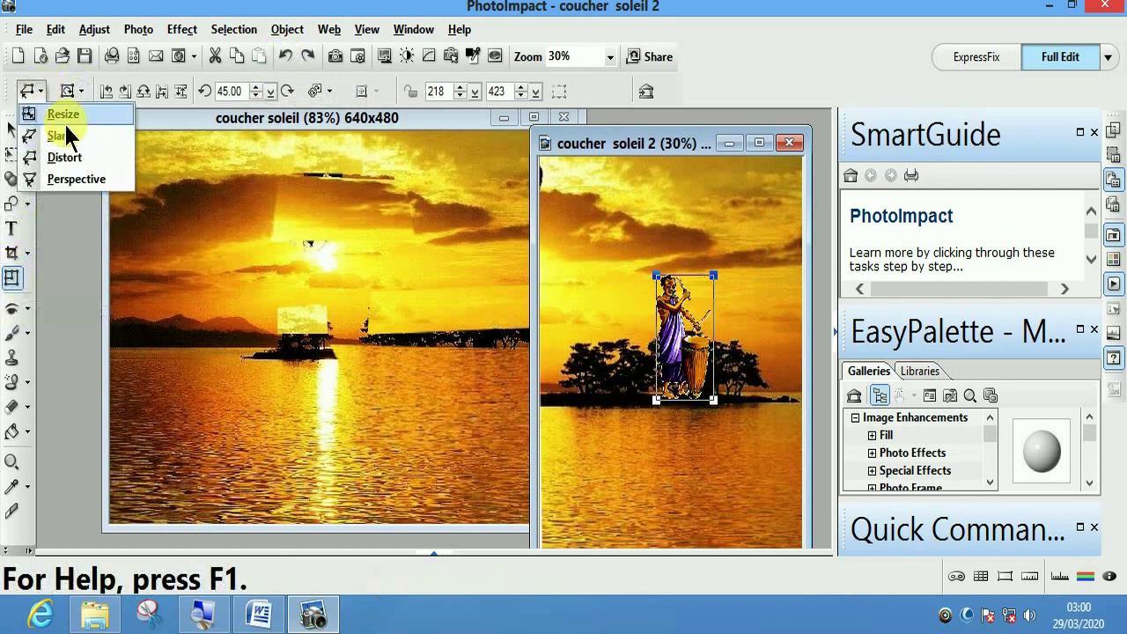
pyautogui.click(63, 116)
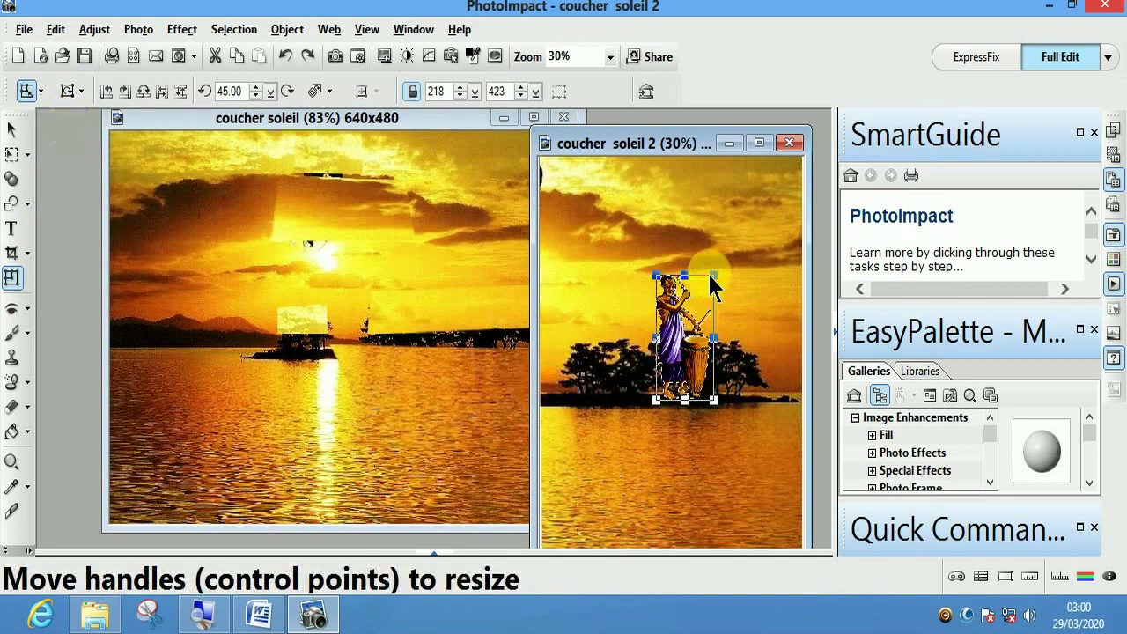
pyautogui.moveTo(729, 282); pyautogui.dragTo(777, 177)
pyautogui.moveTo(683, 453); pyautogui.dragTo(617, 476)
pyautogui.click(667, 452)
pyautogui.click(659, 448)
pyautogui.click(656, 405)
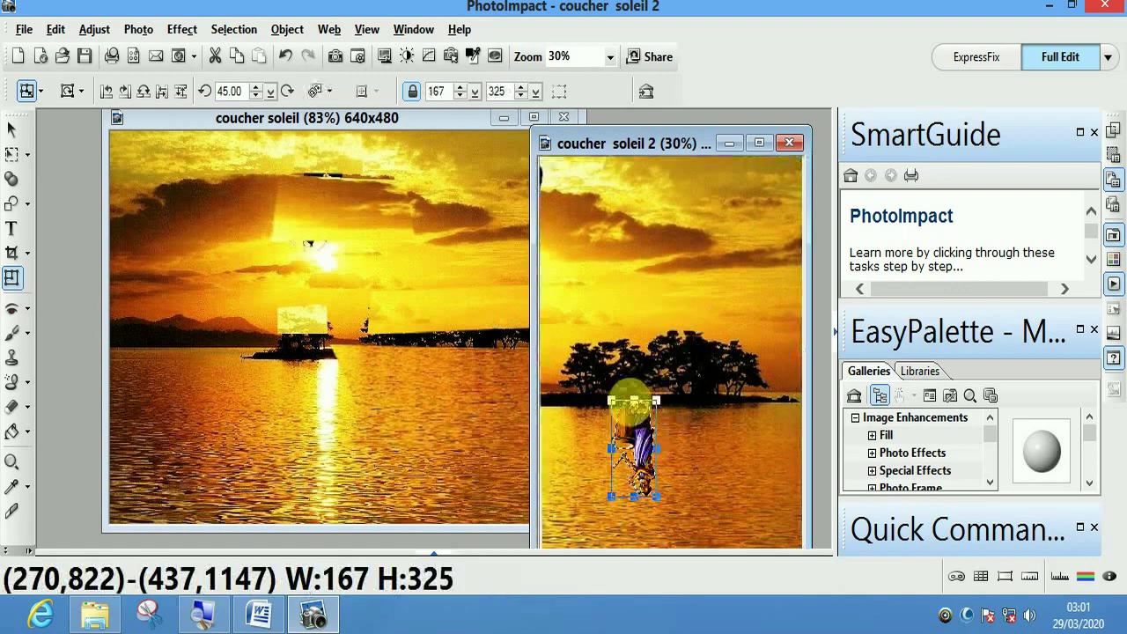
pyautogui.moveTo(655, 405); pyautogui.dragTo(705, 198)
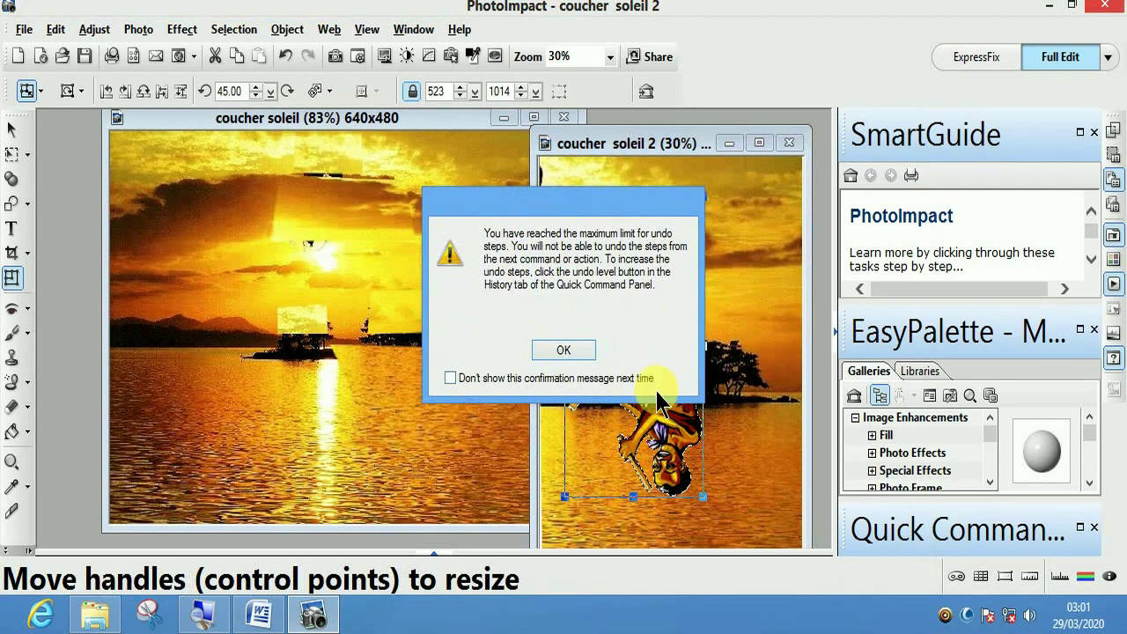
pyautogui.click(592, 352)
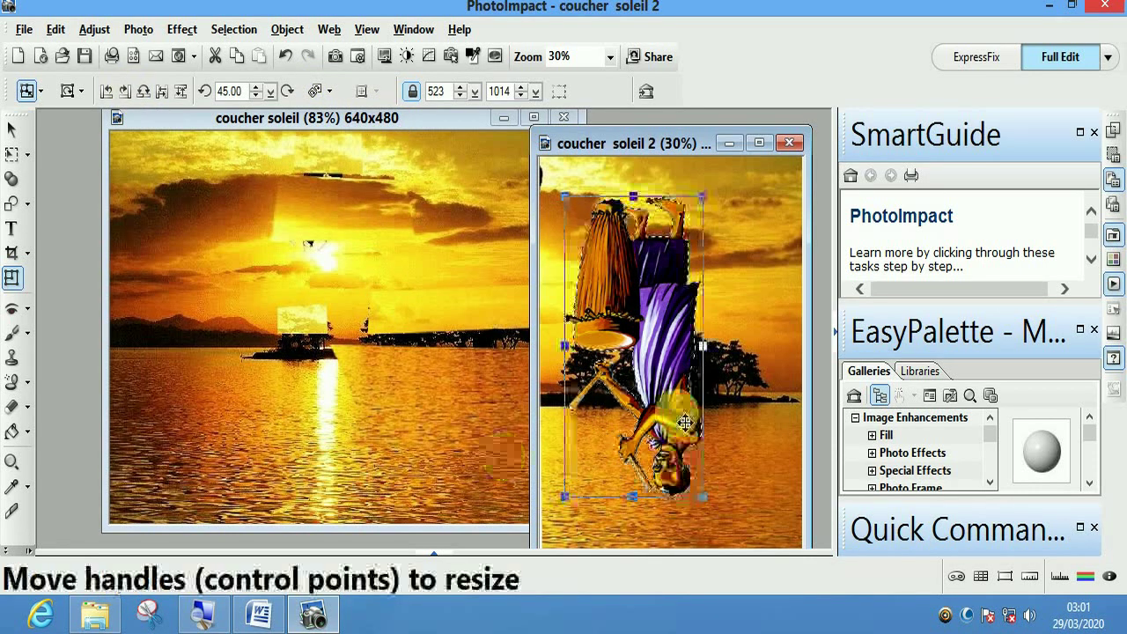
# Step: Flip the drummer vertically so he stands upright, and move him slightly right and down in coucher soleil 2
pyautogui.click(179, 92)
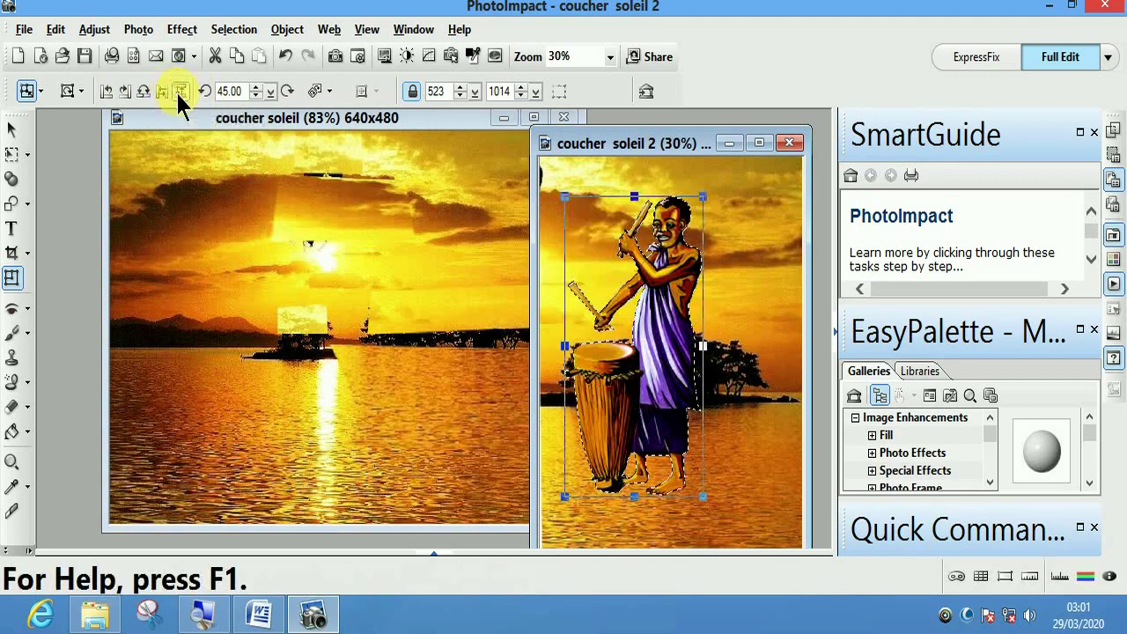
pyautogui.moveTo(669, 355); pyautogui.dragTo(707, 365)
pyautogui.click(654, 354)
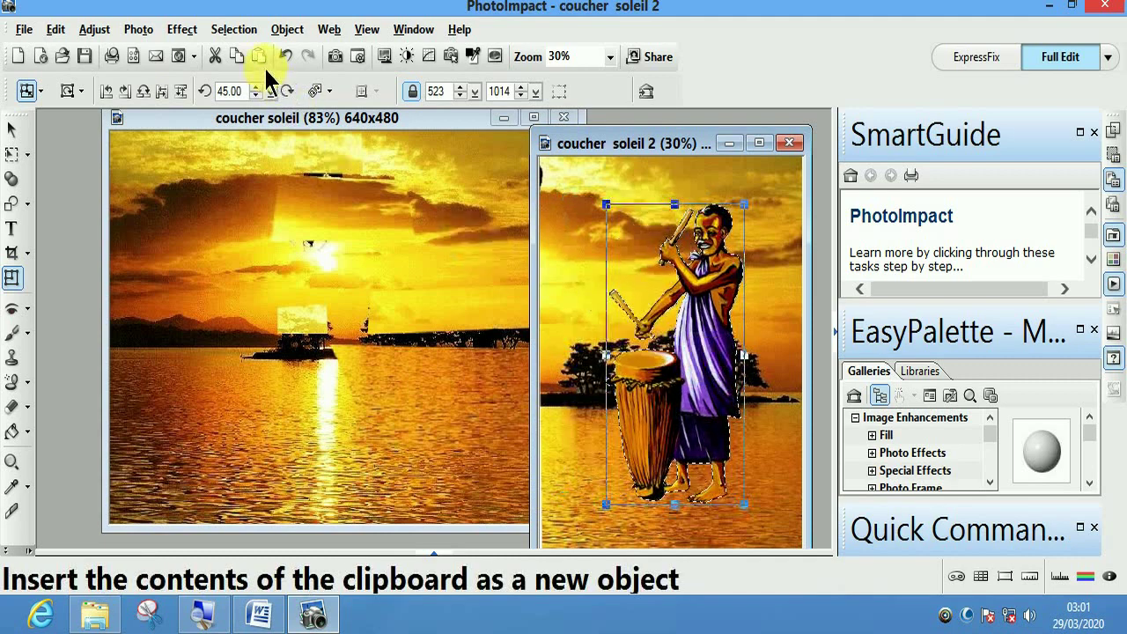
# Step: Preview the coucher soleil 2 composition in Internet Explorer and inspect the drummer from his feet to his head
pyautogui.click(194, 57)
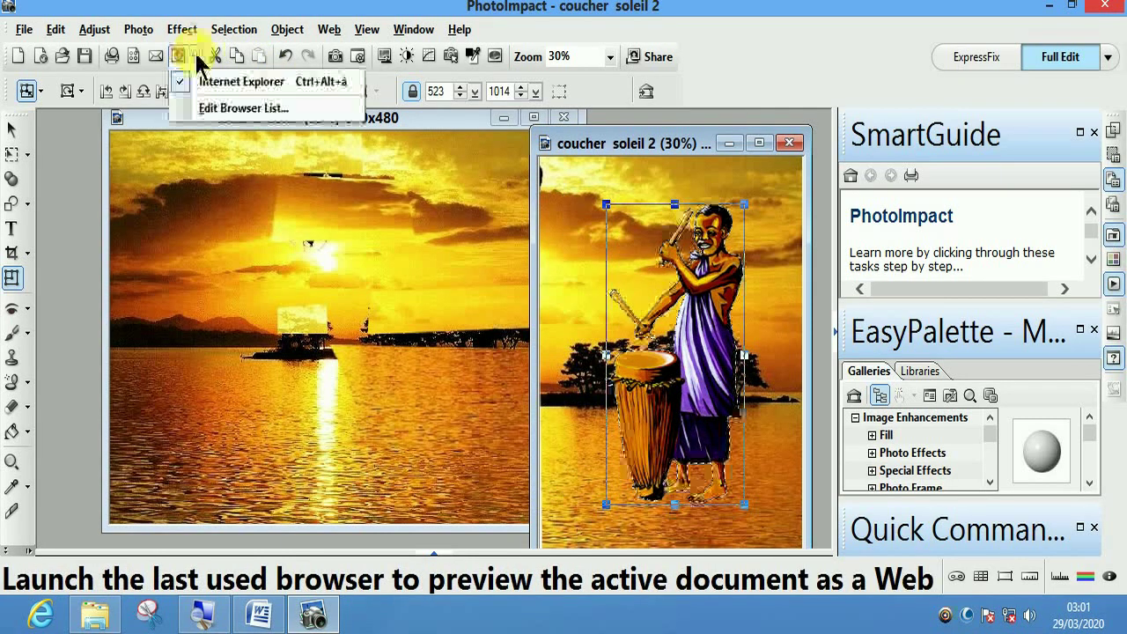
pyautogui.click(260, 84)
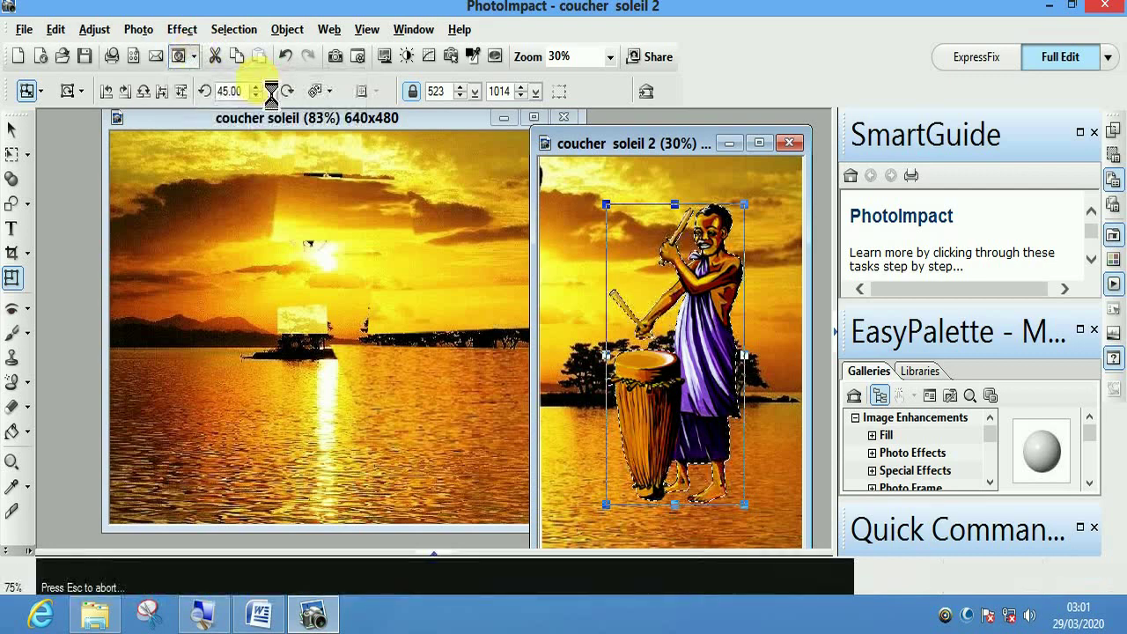
pyautogui.scroll(-3, 541, 289)
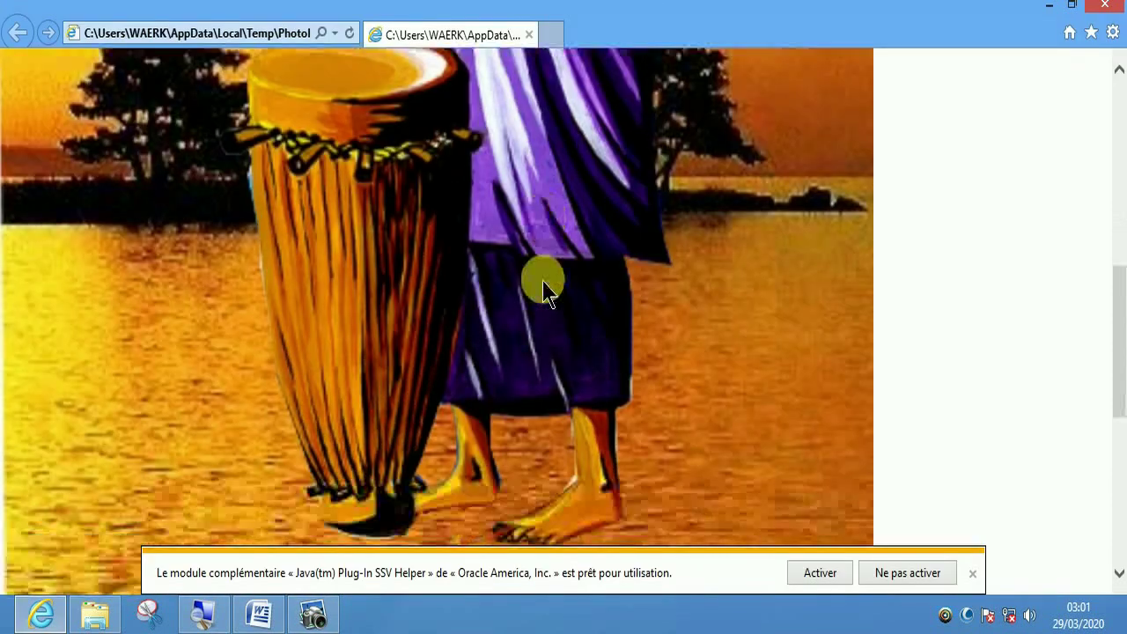
pyautogui.scroll(3, 492, 289)
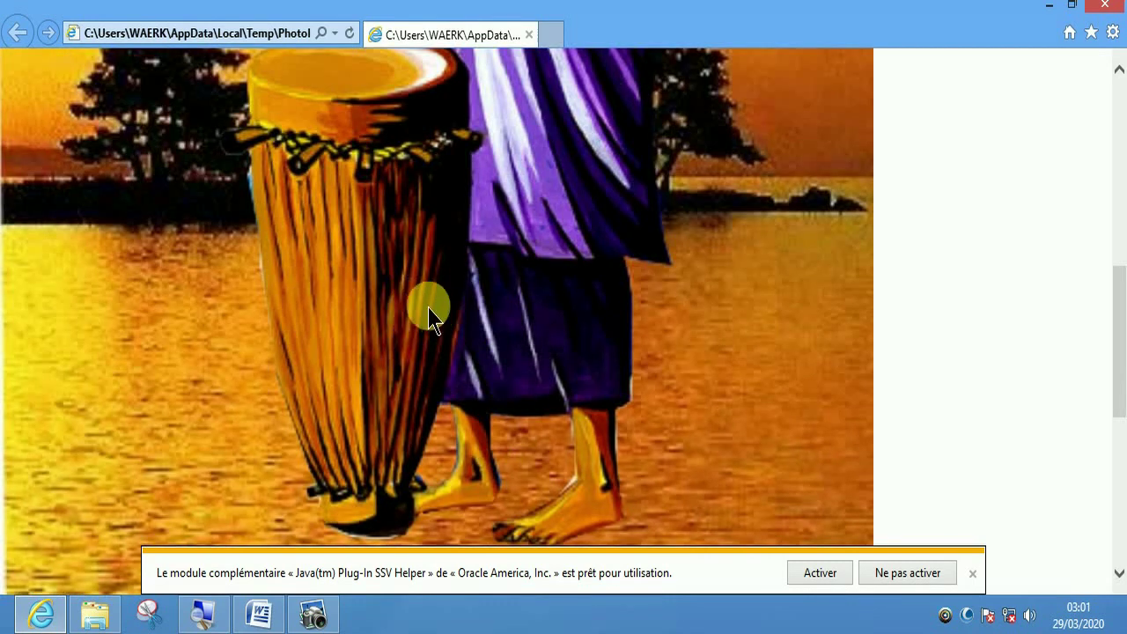
pyautogui.scroll(3, 449, 299)
pyautogui.scroll(5, 503, 126)
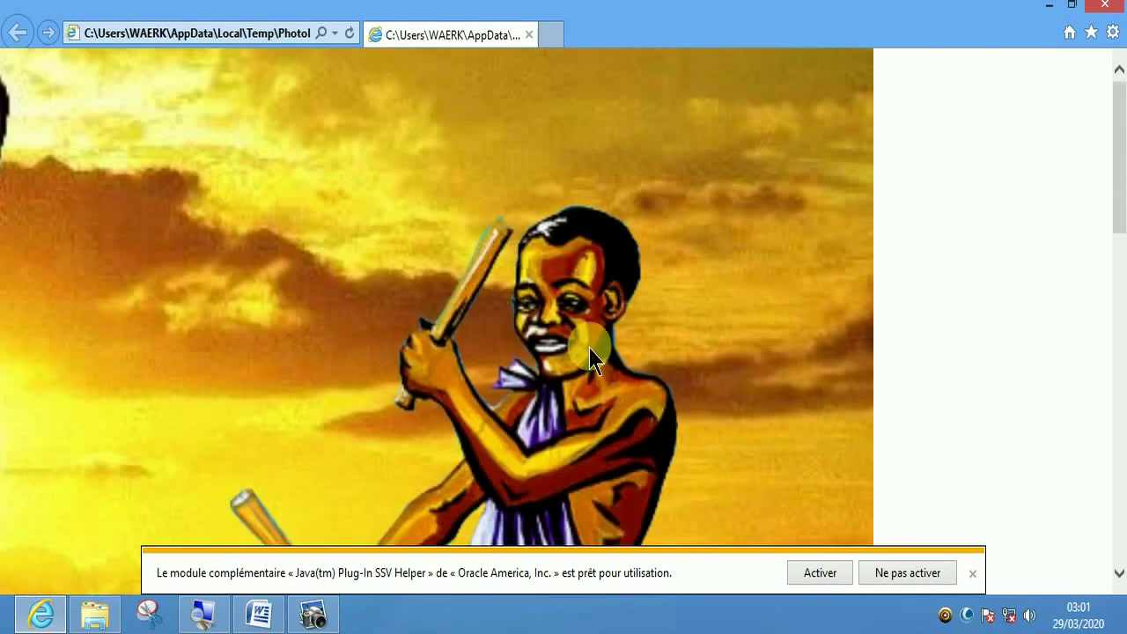
pyautogui.scroll(-4, 516, 370)
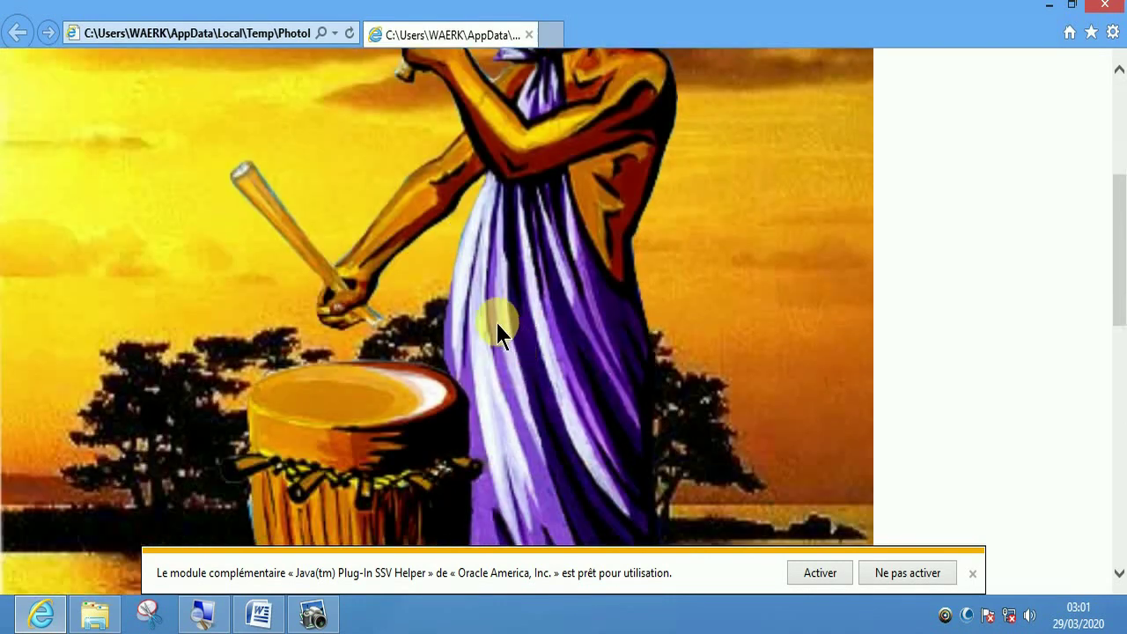
# Step: Choose the save-as command for the previewed image, and close the browser preview
pyautogui.rightClick(433, 262)
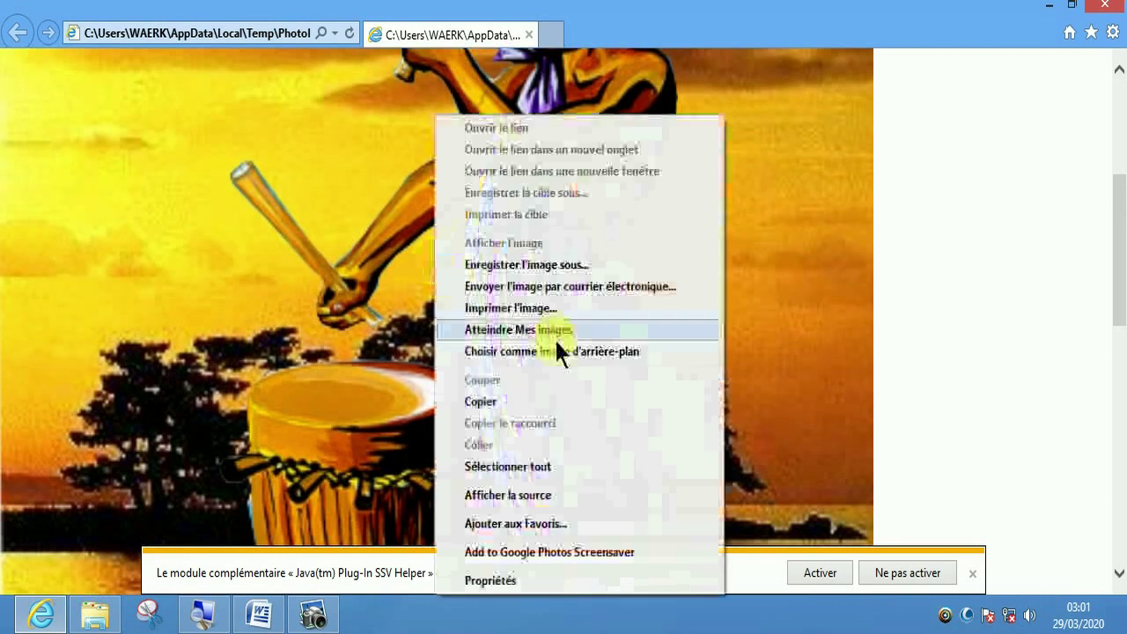
pyautogui.click(506, 265)
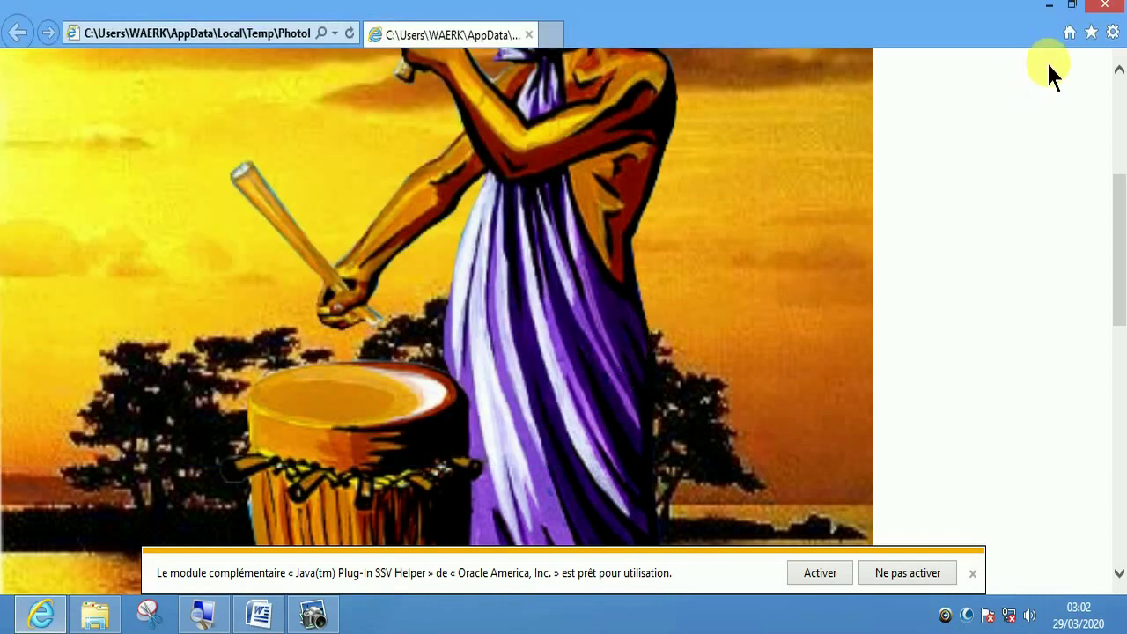
pyautogui.click(1106, 6)
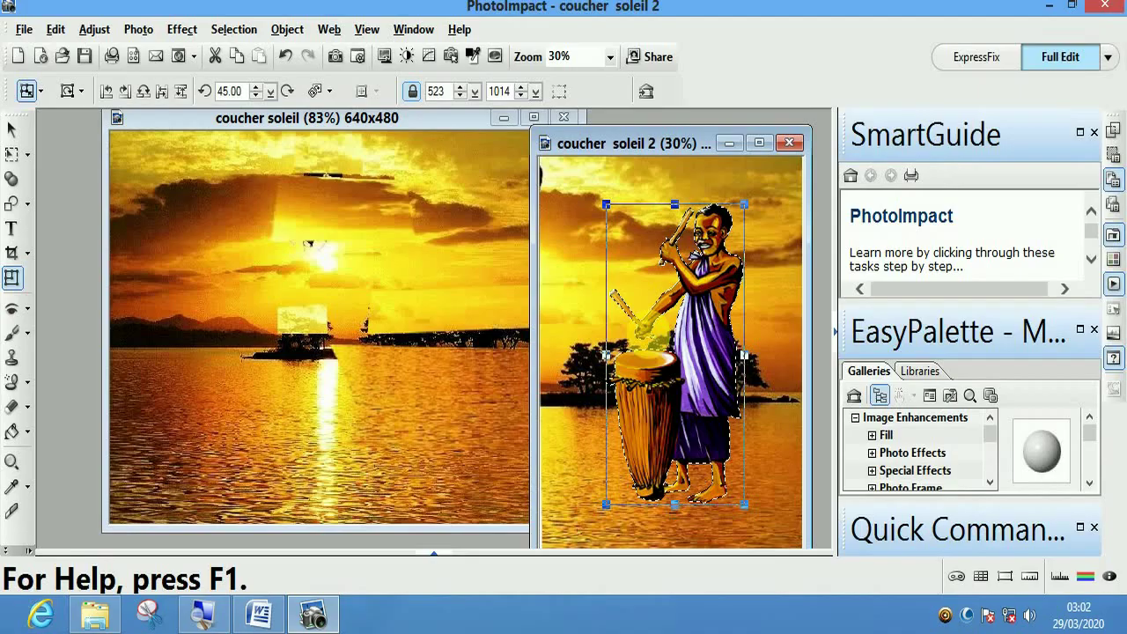
# Step: Close the coucher soleil image without saving its changes, and move the coucher soleil 2 image window to the middle of the workspace
pyautogui.click(366, 320)
pyautogui.click(563, 118)
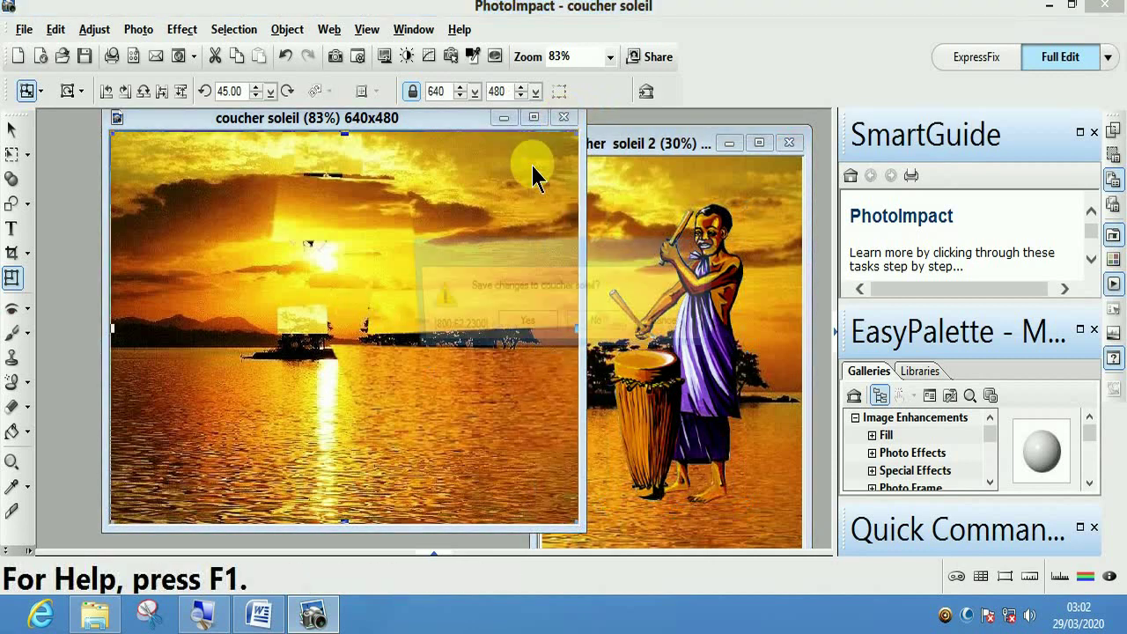
pyautogui.click(601, 326)
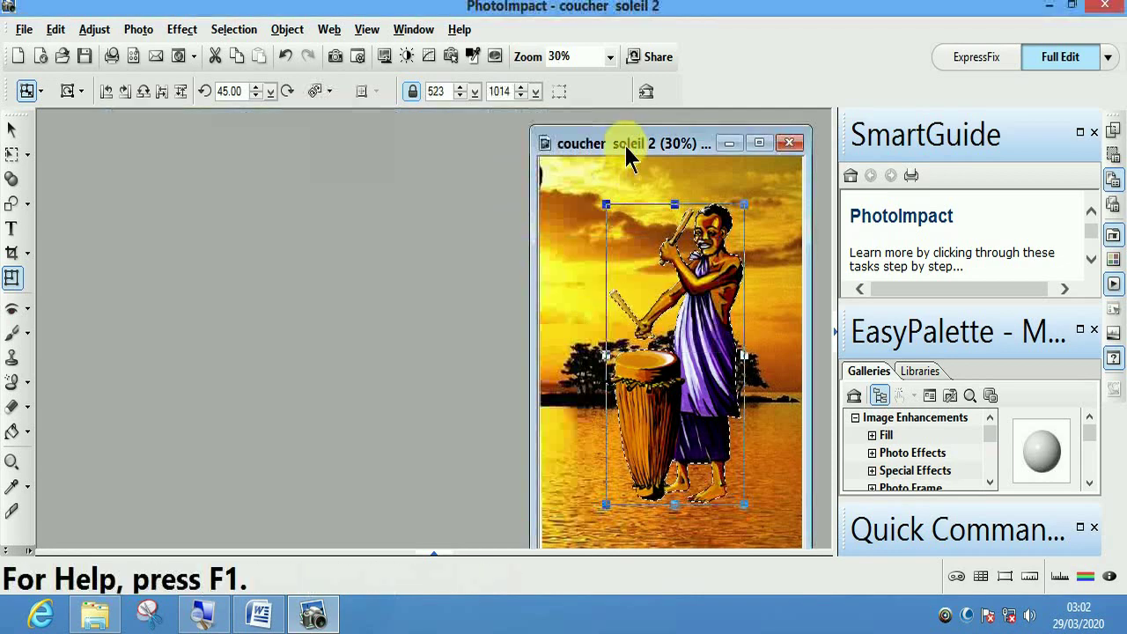
pyautogui.moveTo(628, 149); pyautogui.dragTo(377, 119)
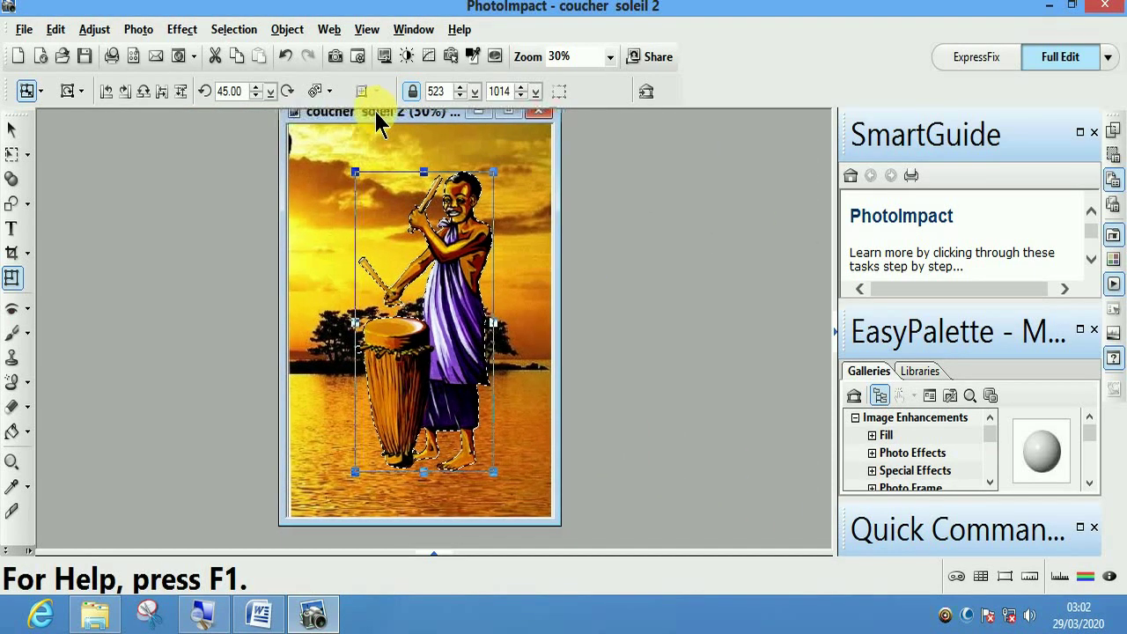
# Step: Examine the file formats offered for saving coucher soleil 2 under a new name, choose JPG/JPEG/JPE, and leave without saving
pyautogui.click(21, 29)
pyautogui.moveTo(70, 245)
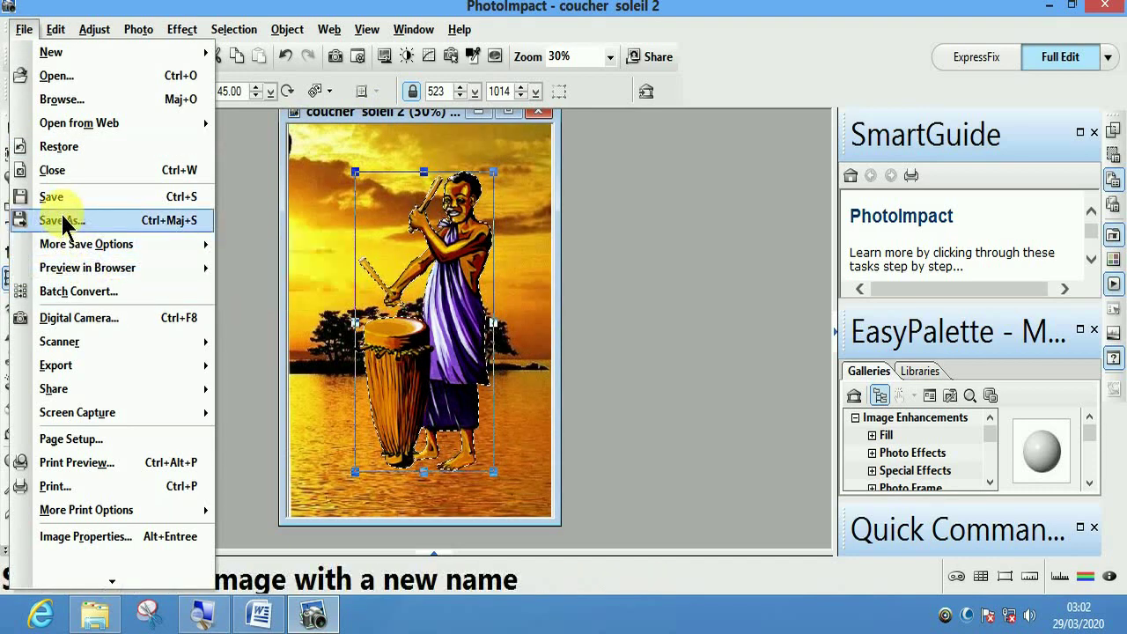
pyautogui.click(62, 217)
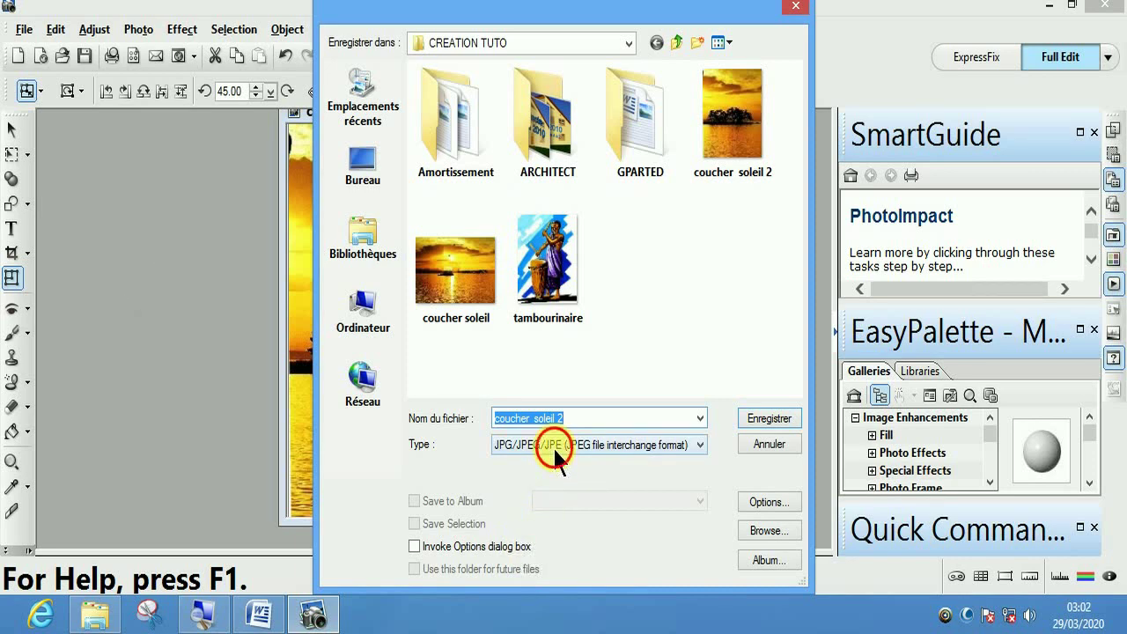
pyautogui.click(555, 451)
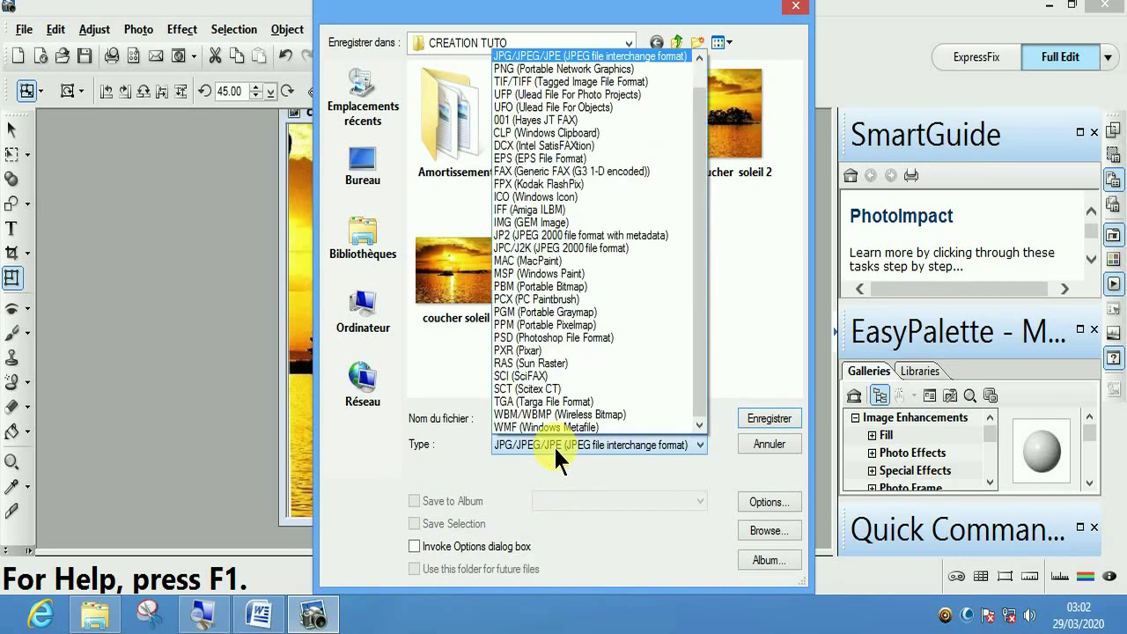
pyautogui.click(531, 55)
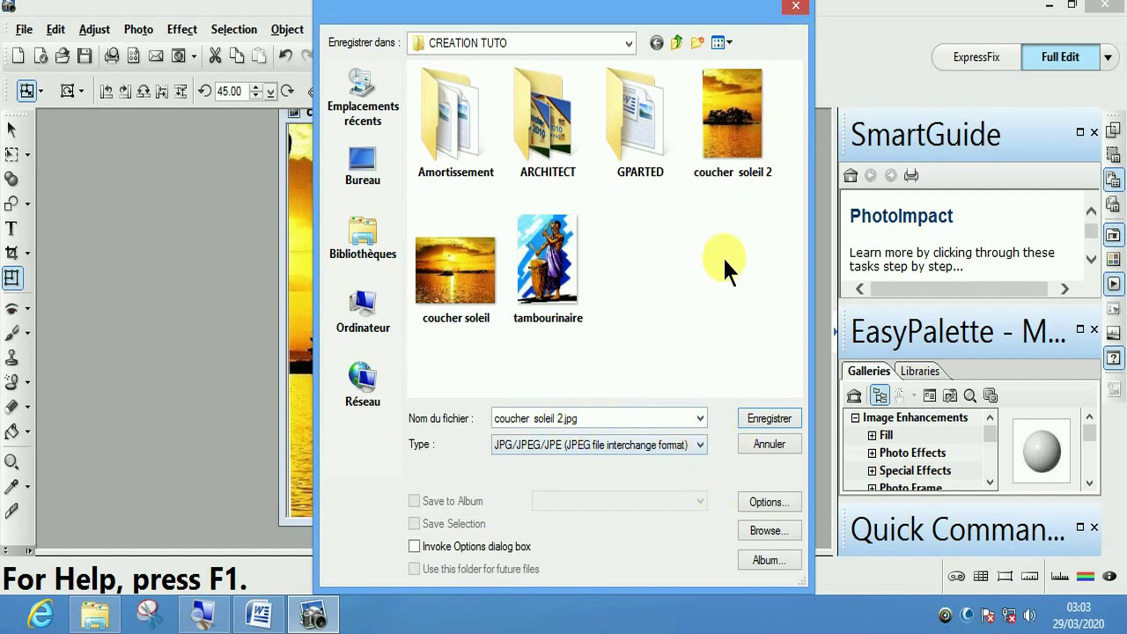
pyautogui.click(797, 10)
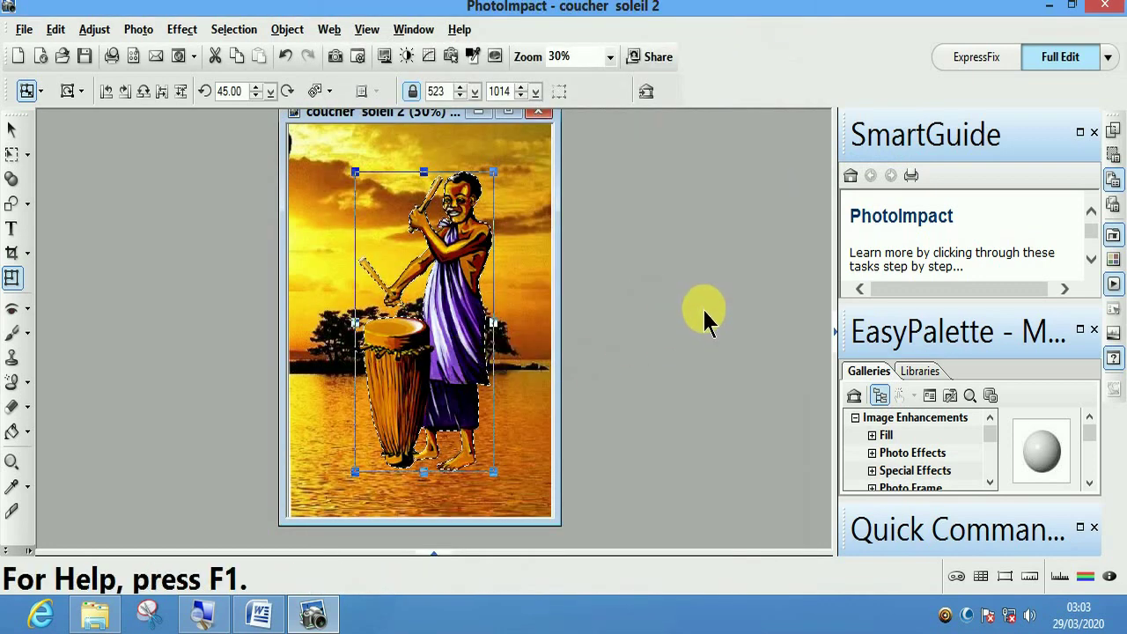